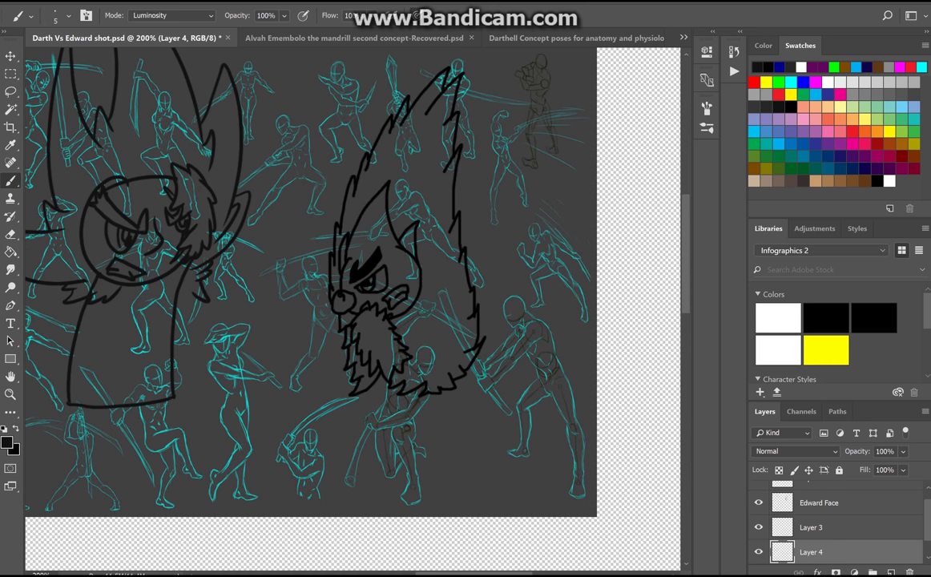
# Step: Outline the bearded character's torso below the beard and merge Layer 4 with Layer 3
pyautogui.moveTo(460, 299); pyautogui.dragTo(370, 391)
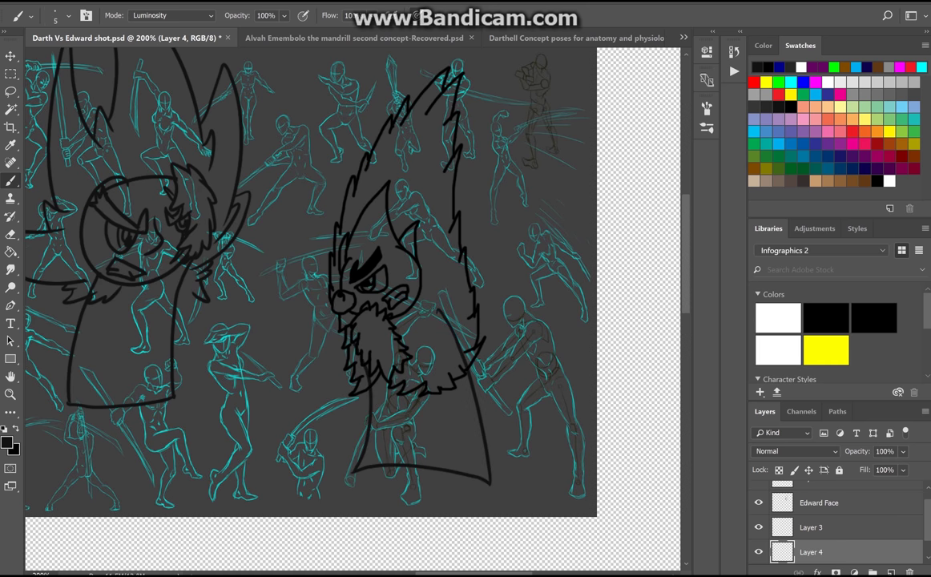
pyautogui.hscroll(-5, 353, 281)
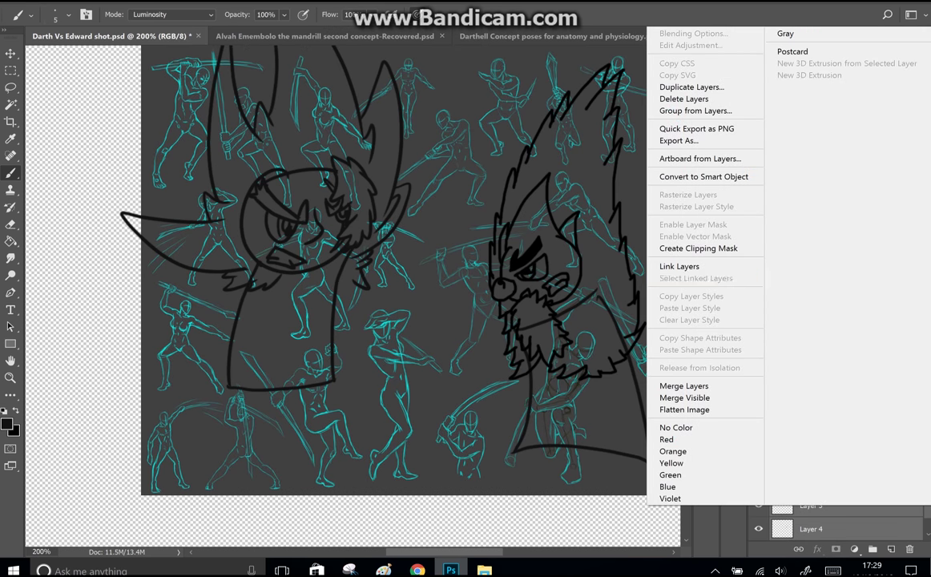
pyautogui.press('Delete')
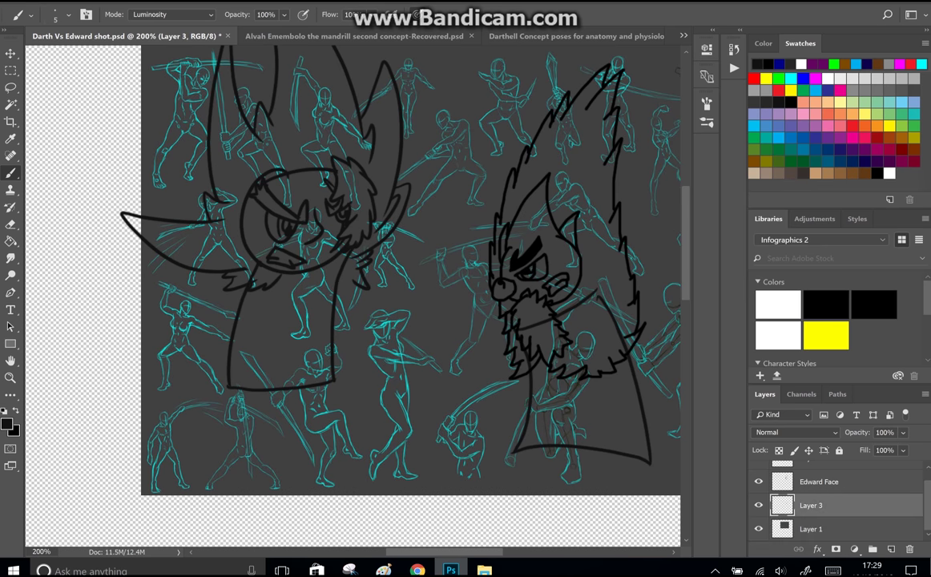
# Step: Sketch the left-hand character's bent arm across the chest, with the hand beside the jaw and the shoulder curve behind the head
pyautogui.scroll(3, 393, 296)
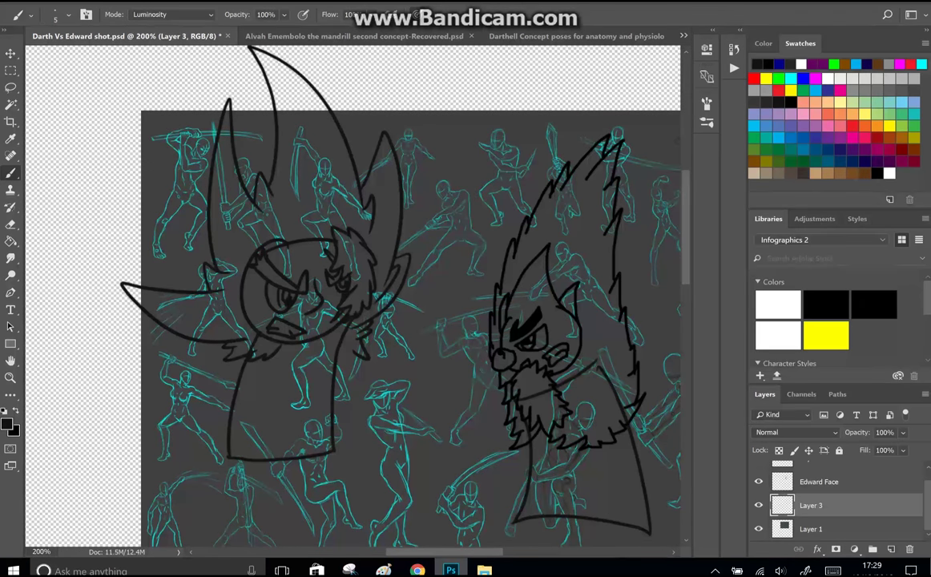
pyautogui.moveTo(252, 415); pyautogui.dragTo(356, 325)
pyautogui.moveTo(254, 357); pyautogui.dragTo(351, 327)
pyautogui.moveTo(171, 310); pyautogui.dragTo(231, 375)
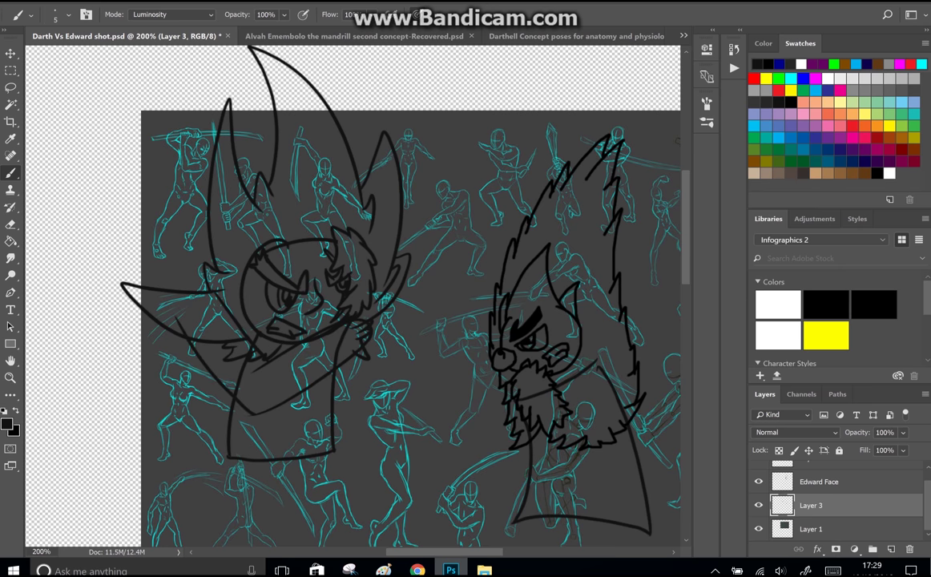
pyautogui.hotkey('ctrl', '+')
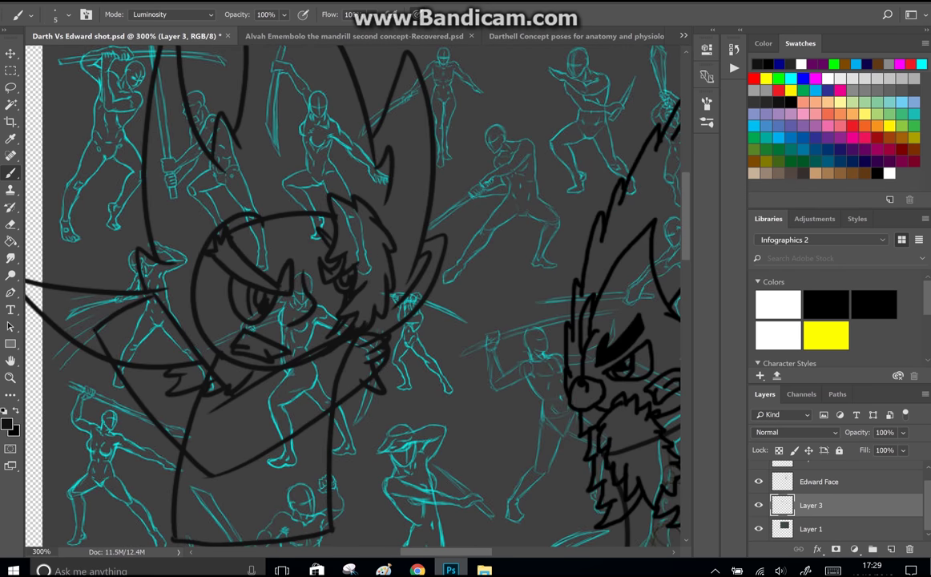
pyautogui.moveTo(78, 289); pyautogui.dragTo(137, 259)
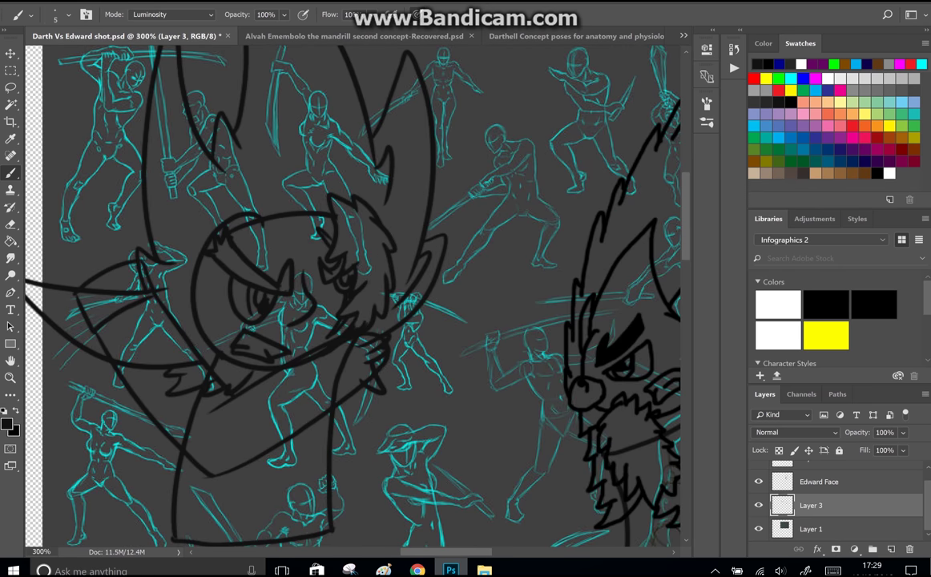
# Step: Sketch the lower edge of the left-hand character's wide sleeve, running outward from the torso below the pointed collar
pyautogui.scroll(-1, 324, 270)
pyautogui.scroll(2, 353, 296)
pyautogui.hscroll(-5, 352, 297)
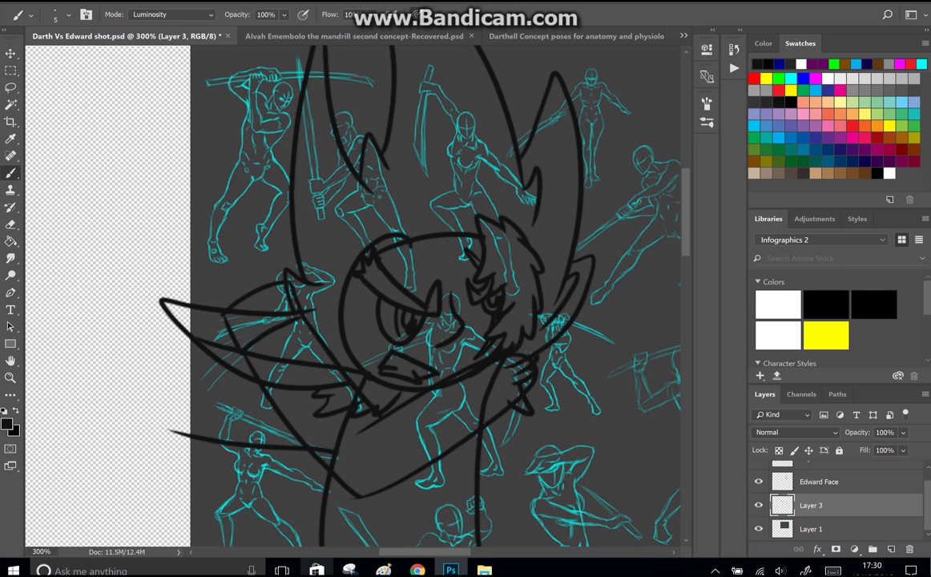
pyautogui.moveTo(155, 406); pyautogui.dragTo(307, 447)
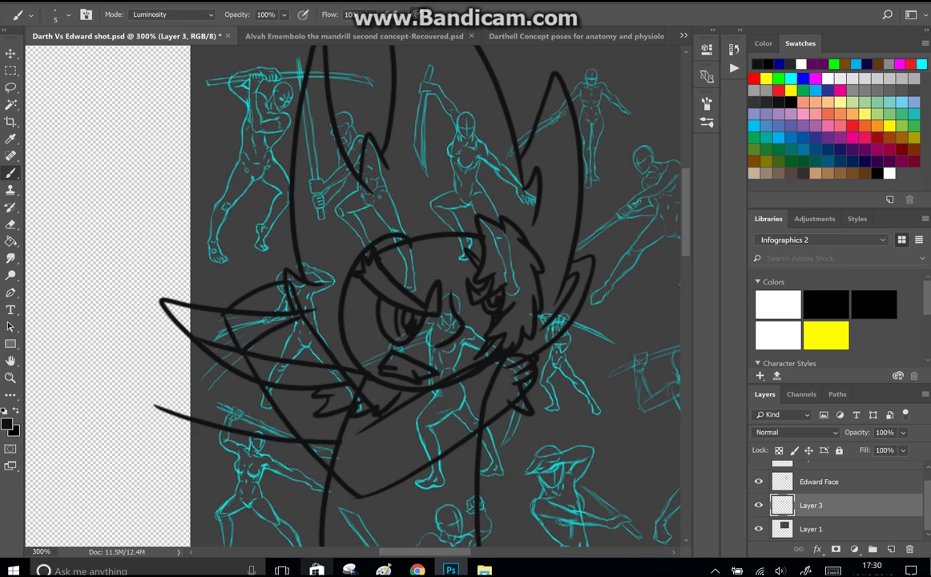
# Step: Try a tall outer edge for the left-hand character's sleeve reaching past the pointed collar, and undo its strokes
pyautogui.moveTo(248, 214); pyautogui.dragTo(157, 406)
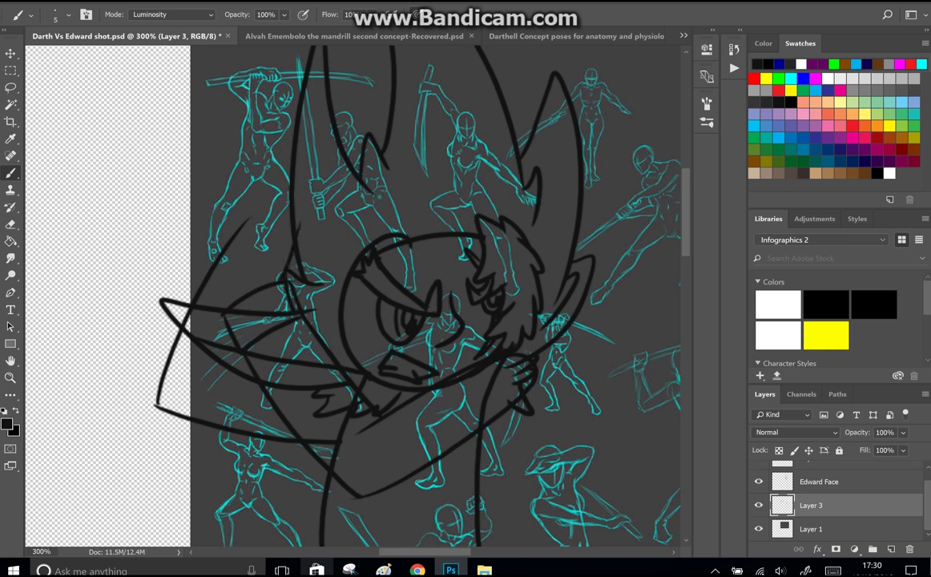
pyautogui.moveTo(248, 218); pyautogui.dragTo(291, 245)
pyautogui.hotkey('ctrl', 'alt', 'z')
pyautogui.hotkey('ctrl', 'alt', 'z')
# Step: Close the left-hand character's sleeve with a shorter outer edge and a line across its upper end
pyautogui.moveTo(174, 281); pyautogui.dragTo(156, 401)
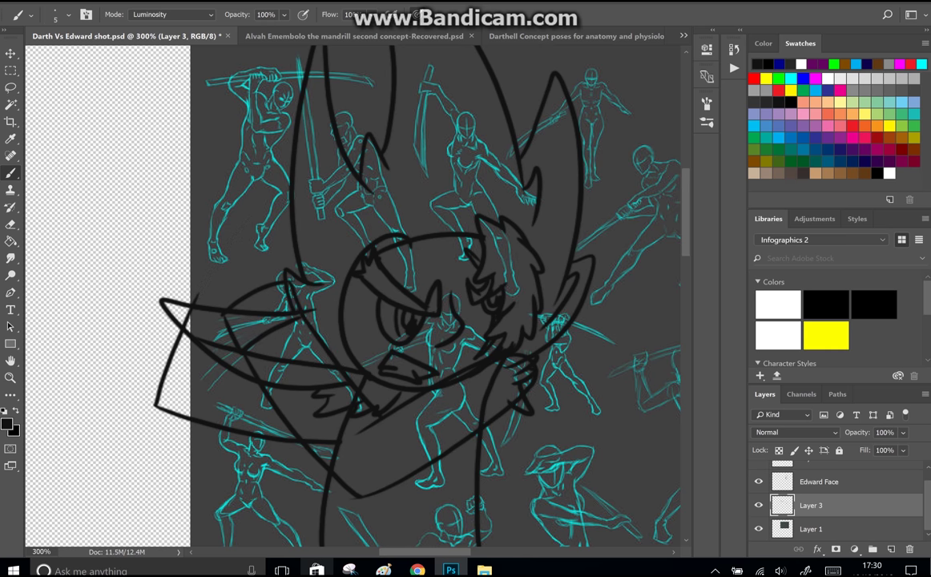
pyautogui.moveTo(168, 298); pyautogui.dragTo(212, 313)
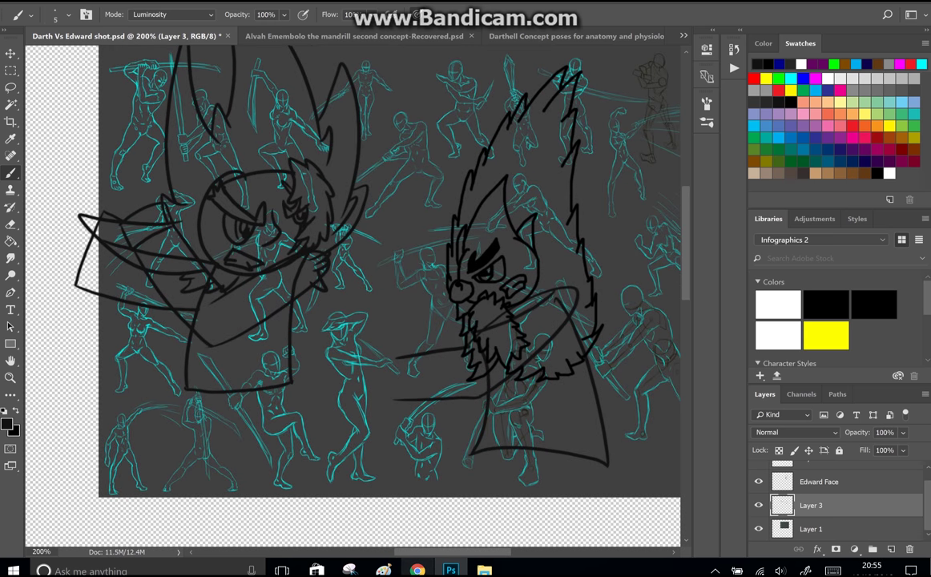
pyautogui.click(418, 569)
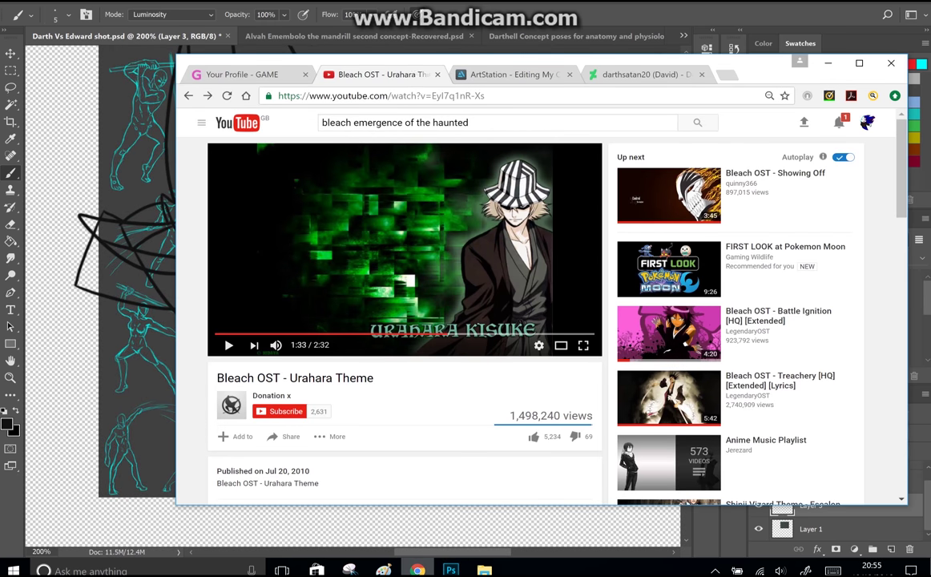
pyautogui.hotkey('alt', 'Tab')
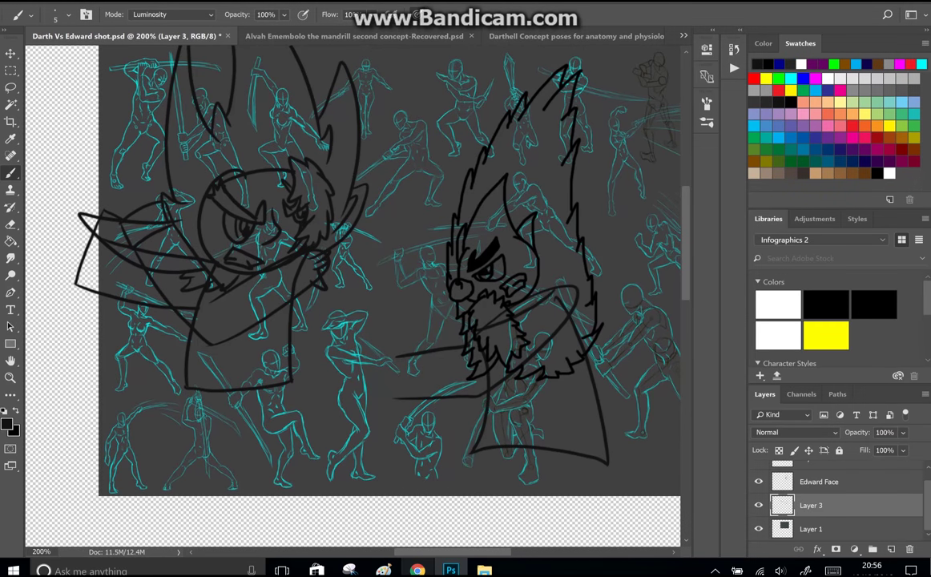
# Step: Redraw the lower edge of the bearded character's outstretched sleeve and add the cuff band with fold lines
pyautogui.moveTo(422, 403); pyautogui.dragTo(481, 379)
pyautogui.moveTo(415, 360); pyautogui.dragTo(427, 401)
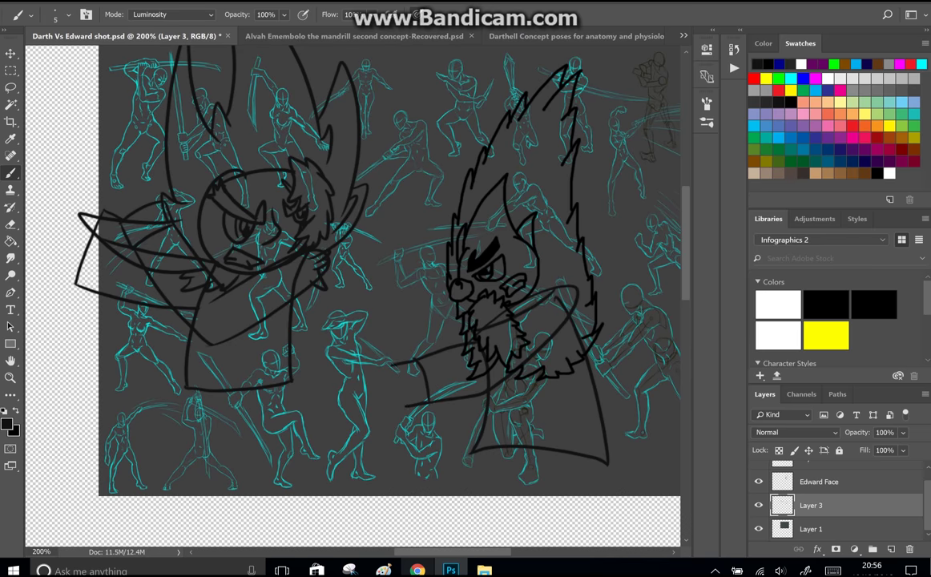
pyautogui.scroll(2, 333, 409)
pyautogui.moveTo(479, 308); pyautogui.dragTo(481, 334)
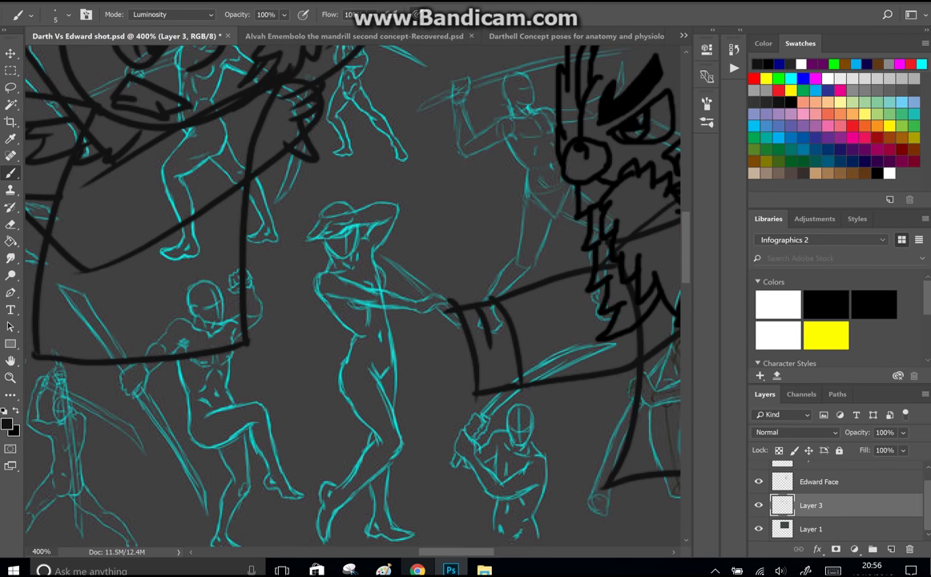
pyautogui.scroll(-2, 353, 293)
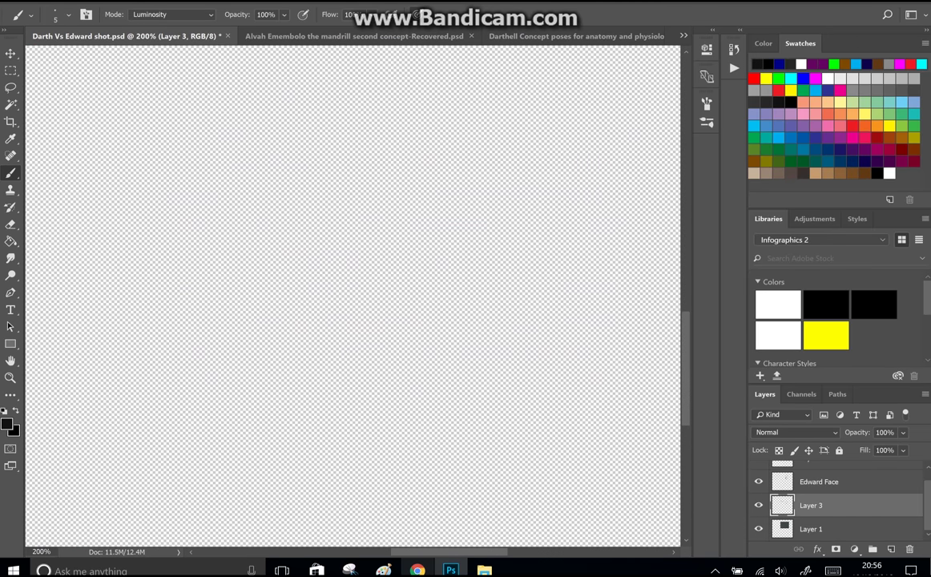
pyautogui.moveTo(241, 401); pyautogui.dragTo(400, 240)
pyautogui.scroll(1, 353, 292)
pyautogui.moveTo(320, 160); pyautogui.dragTo(360, 321)
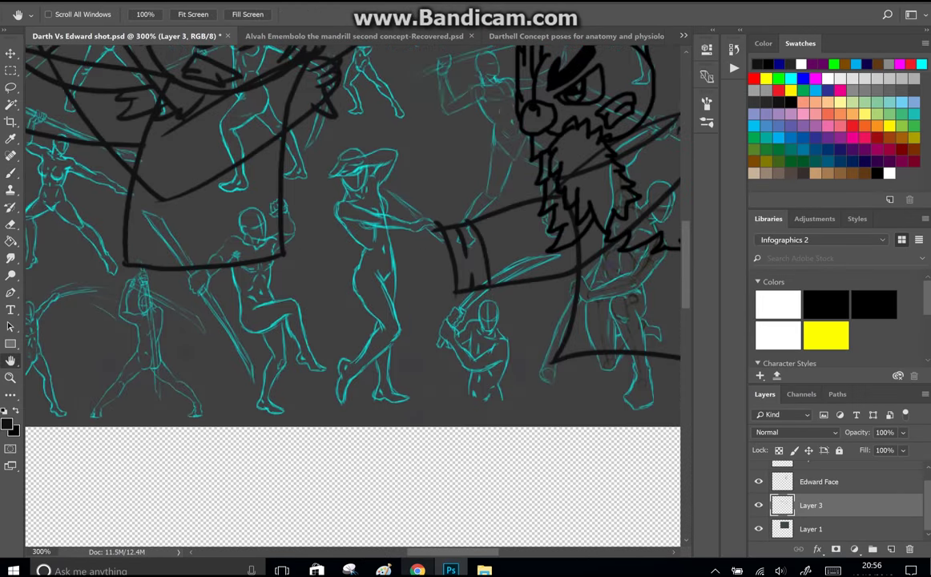
pyautogui.hotkey('alt', 'Tab')
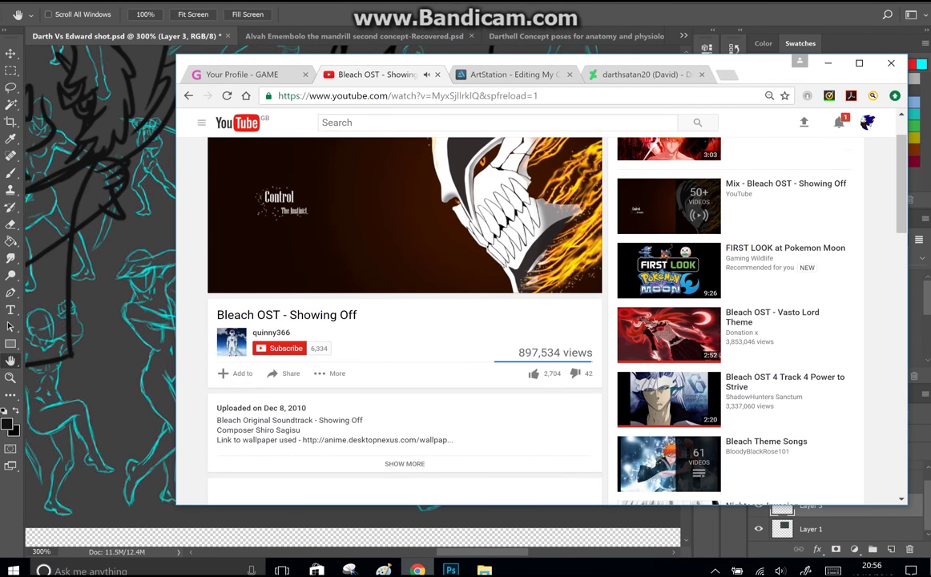
pyautogui.hotkey('alt', 'Tab')
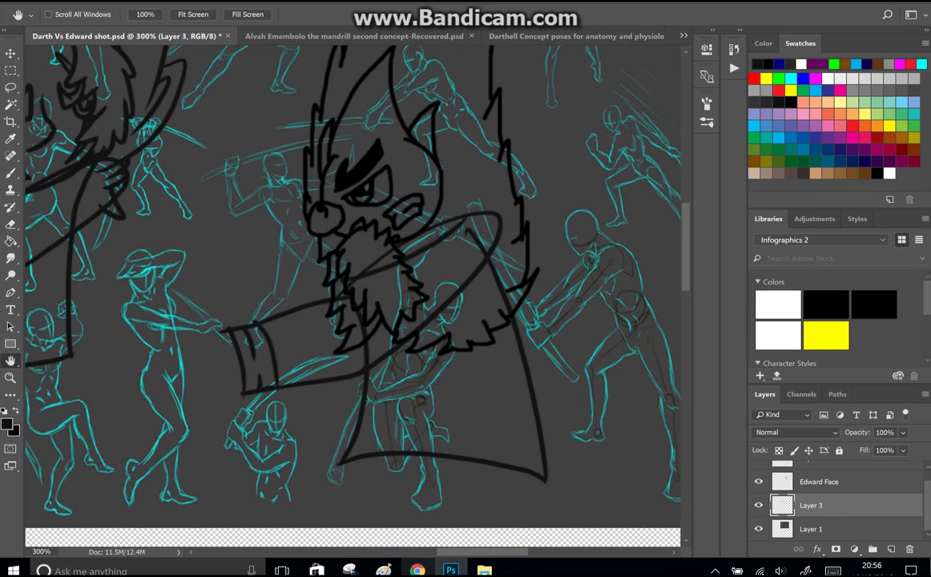
pyautogui.hscroll(-5, 352, 292)
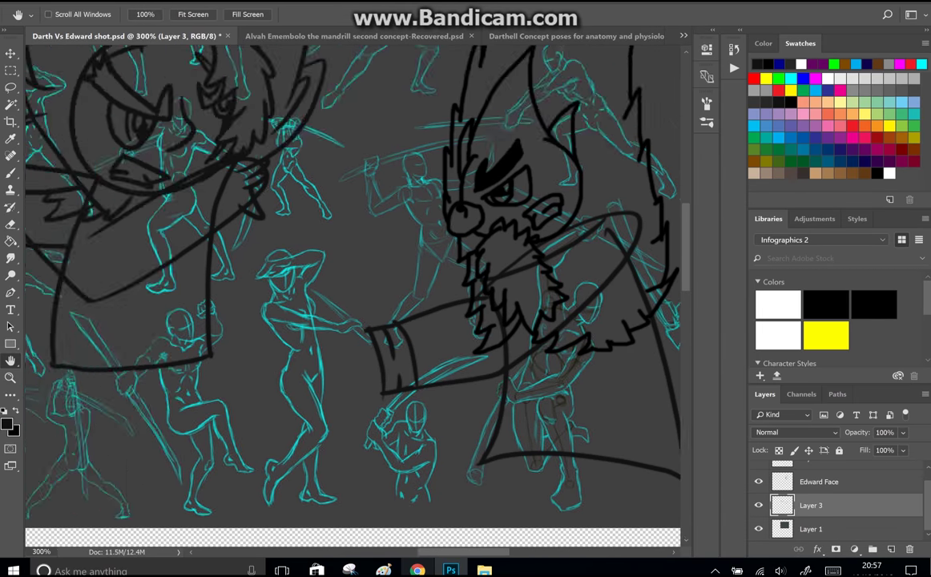
pyautogui.scroll(-5, 353, 292)
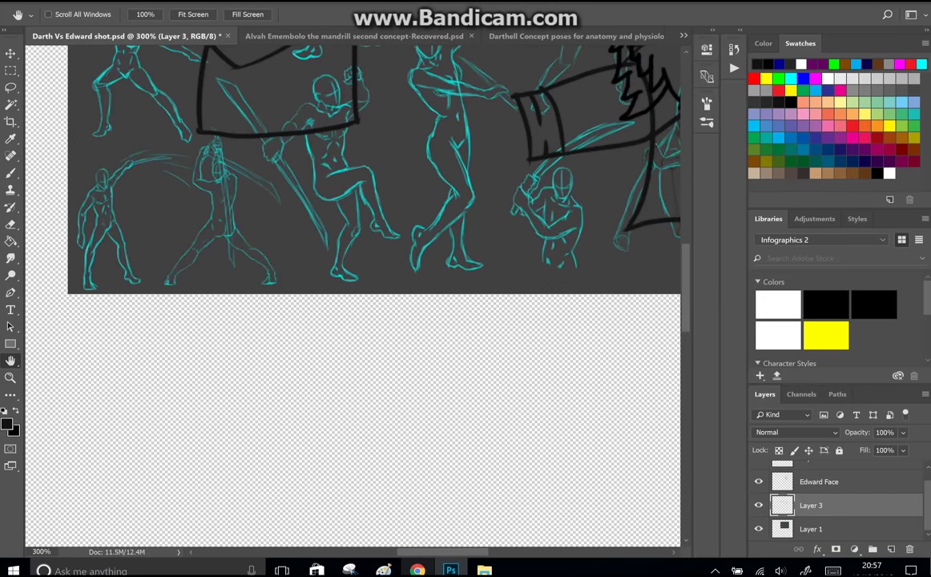
# Step: Sketch the bearded character's second sleeve beneath the outstretched arm, ending in a matching cuff
pyautogui.scroll(4, 352, 292)
pyautogui.hscroll(3, 353, 292)
pyautogui.press('v')
pyautogui.press('b')
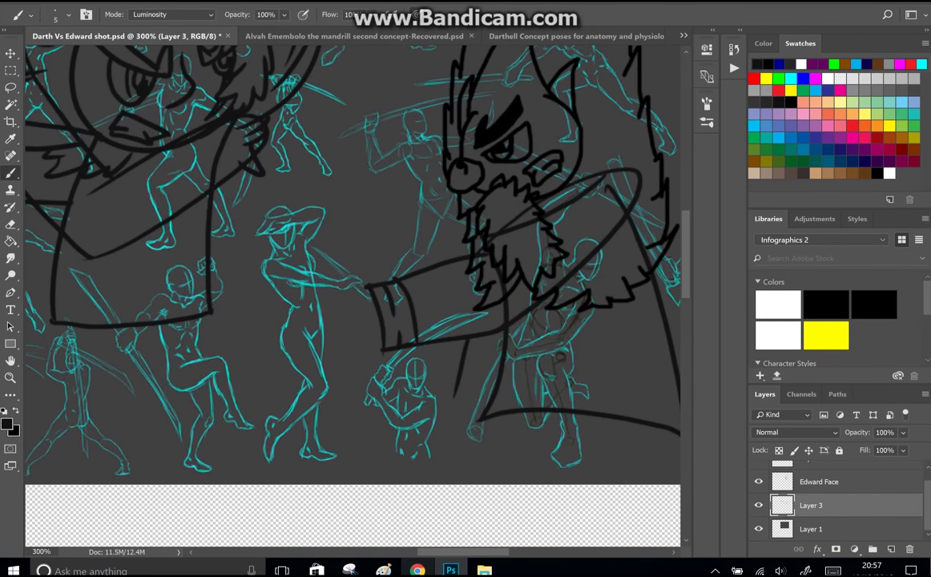
pyautogui.hotkey('ctrl', '-')
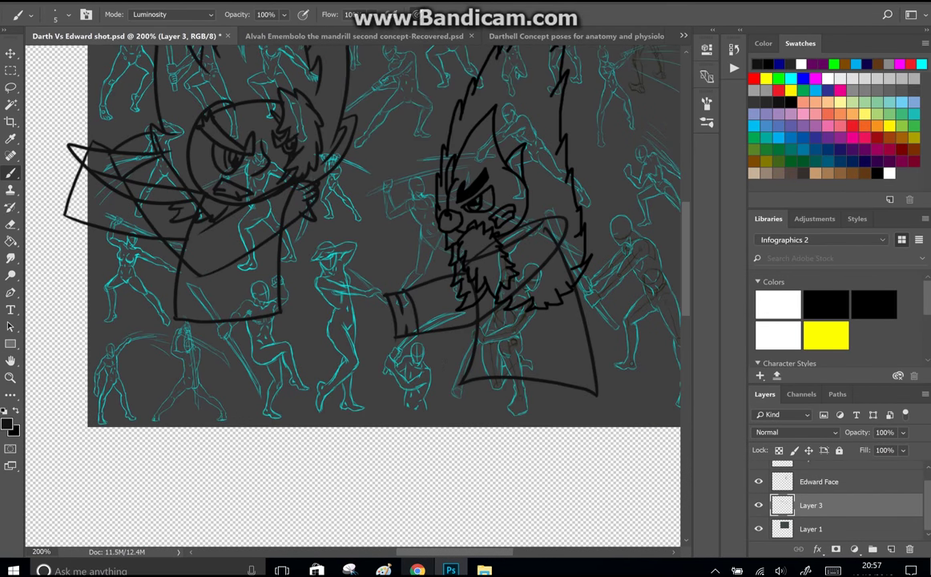
pyautogui.moveTo(395, 346); pyautogui.dragTo(424, 337)
pyautogui.moveTo(473, 348); pyautogui.dragTo(434, 385)
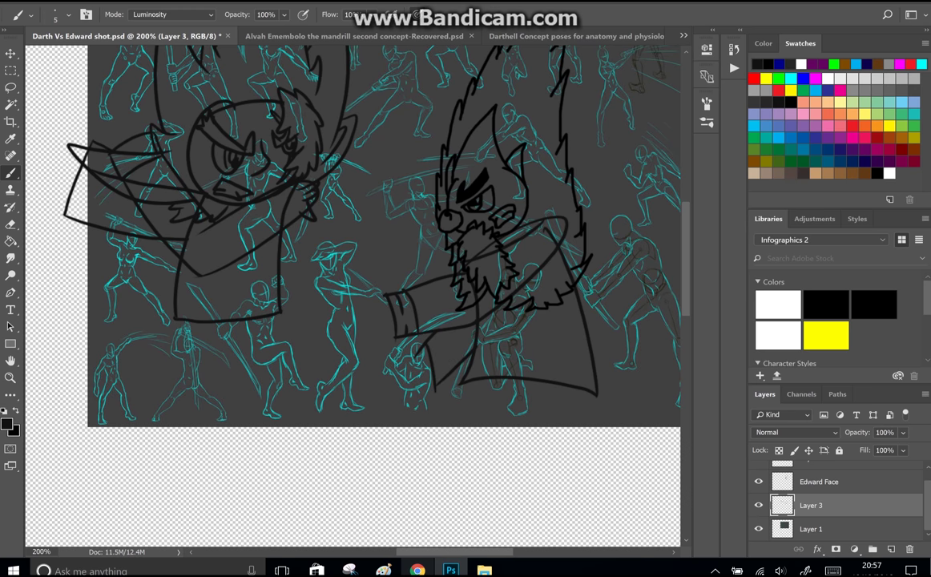
pyautogui.hotkey('ctrl', '+')
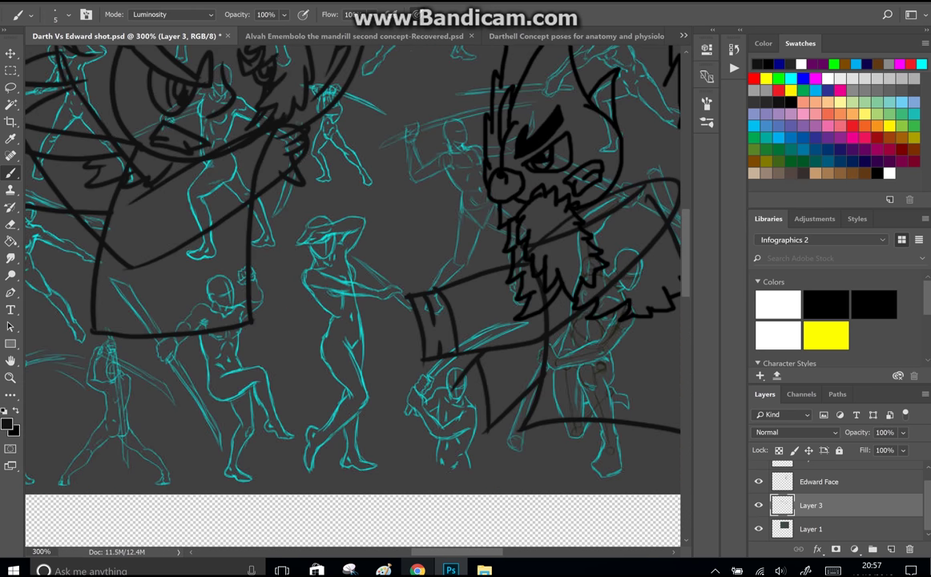
pyautogui.moveTo(404, 336)
pyautogui.mouseDown()
pyautogui.moveTo(441, 402)
pyautogui.moveTo(426, 393)
pyautogui.mouseUp()
pyautogui.hotkey('ctrl', '-')
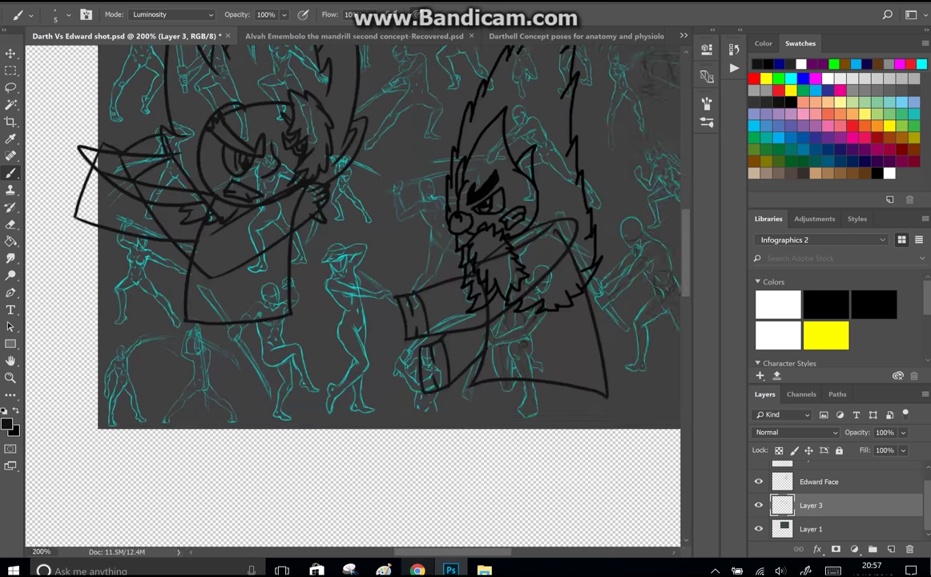
# Step: Try to sketch a clenched fist above the left-hand character's sleeve, and undo its strokes
pyautogui.hotkey('ctrl', '+')
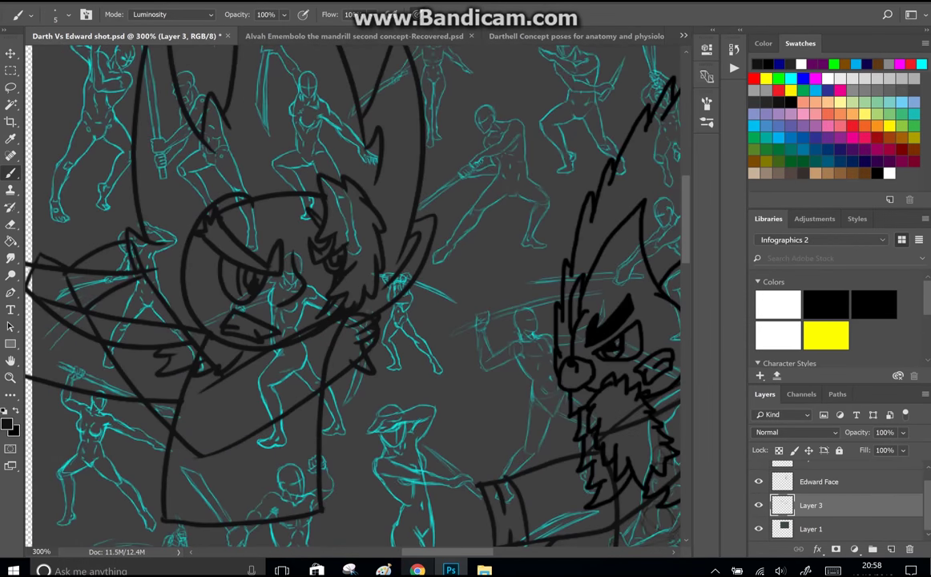
pyautogui.moveTo(352, 297); pyautogui.dragTo(553, 360)
pyautogui.hotkey('ctrl', '+')
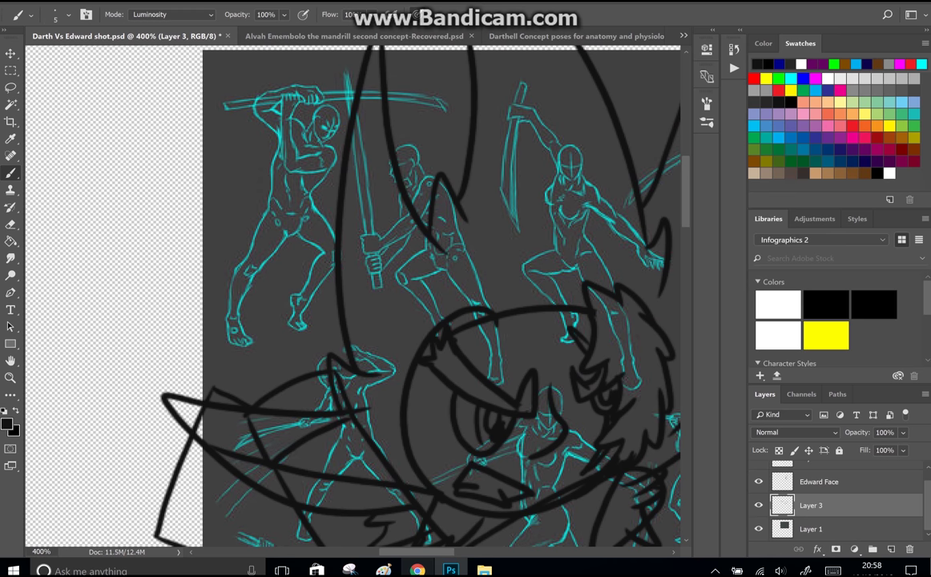
pyautogui.moveTo(205, 356); pyautogui.dragTo(247, 416)
pyautogui.moveTo(209, 328)
pyautogui.mouseDown()
pyautogui.moveTo(245, 303)
pyautogui.moveTo(267, 309)
pyautogui.moveTo(257, 284)
pyautogui.moveTo(316, 305)
pyautogui.moveTo(178, 343)
pyautogui.moveTo(196, 383)
pyautogui.mouseUp()
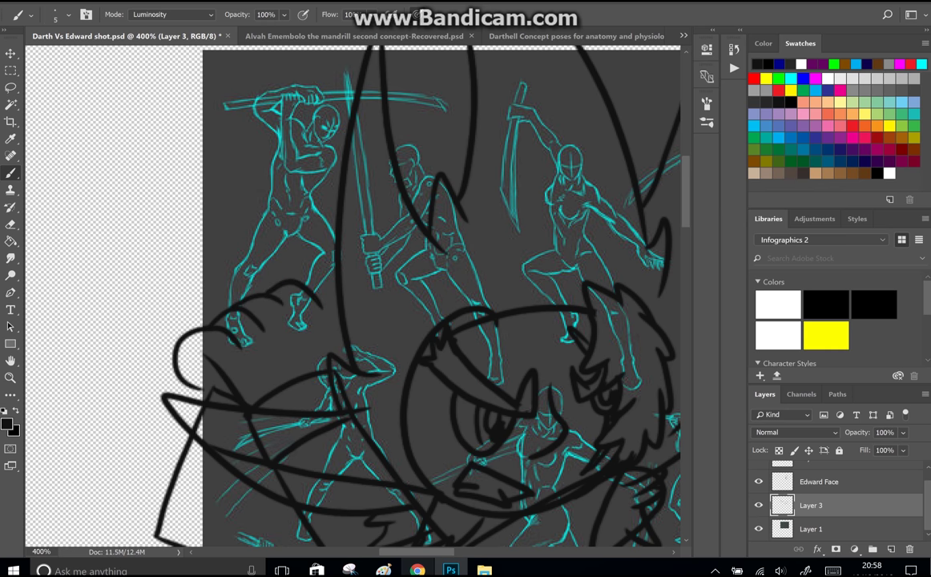
pyautogui.hotkey('ctrl', 'alt', 'z')
pyautogui.hotkey('ctrl', 'alt', 'z')
pyautogui.hotkey('ctrl', 'alt', 'z')
pyautogui.hotkey('ctrl', 'alt', 'z')
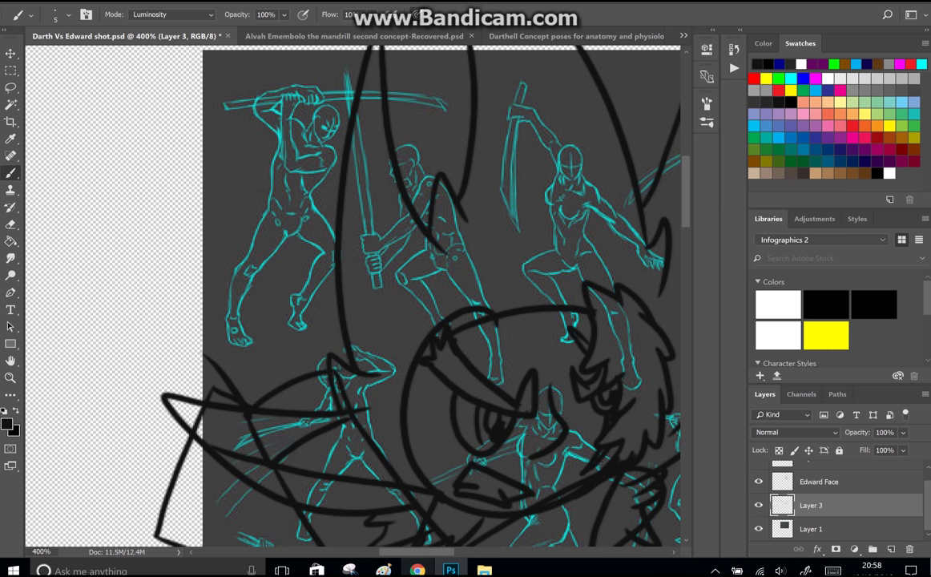
pyautogui.hotkey('ctrl', 'alt', 'z')
pyautogui.hotkey('ctrl', 'alt', 'z')
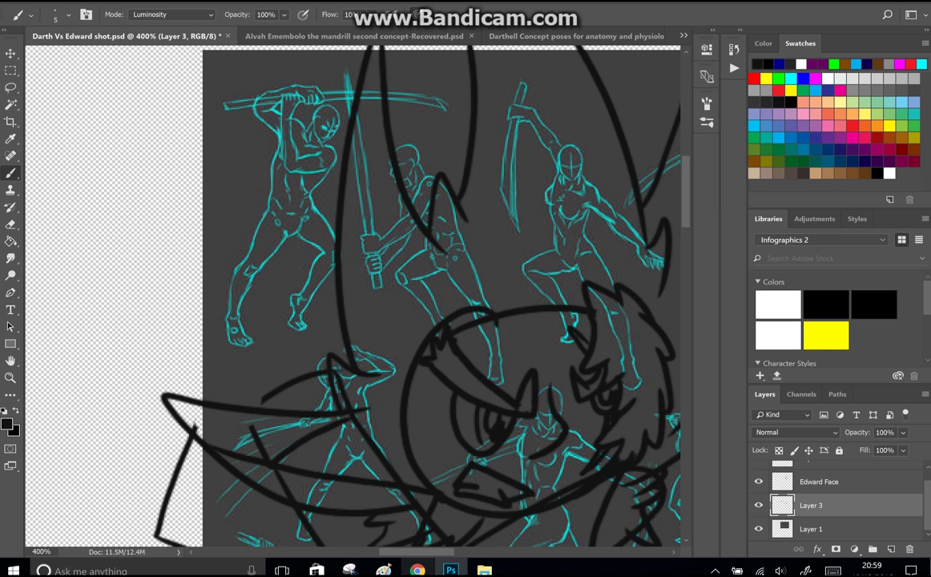
# Step: Replace the straight outer edge of the left-hand character's sleeve with a large rounded curve sweeping around the pointed collar
pyautogui.scroll(-3, 353, 296)
pyautogui.scroll(2, 353, 297)
pyautogui.hotkey('ctrl', 'alt', 'z')
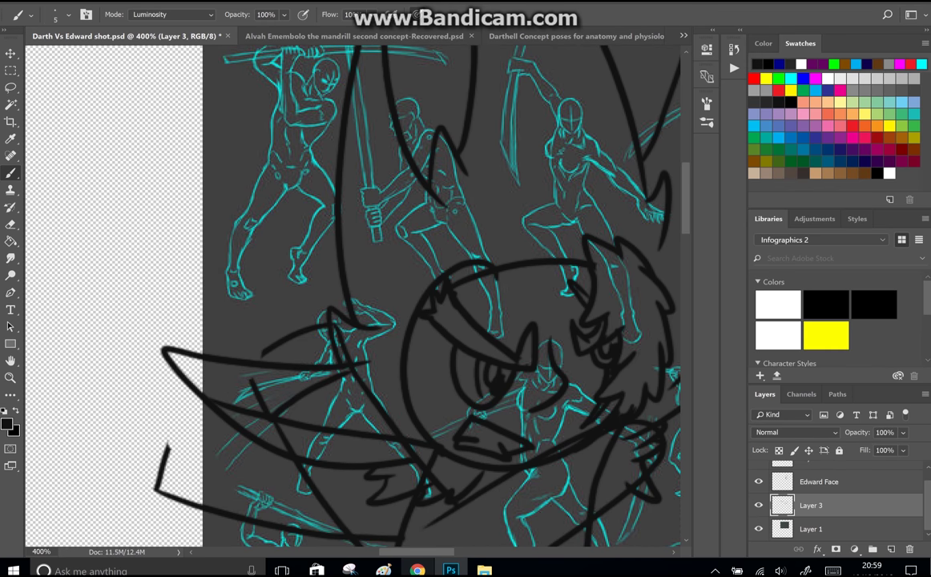
pyautogui.hotkey('ctrl', 'alt', 'z')
pyautogui.moveTo(269, 230); pyautogui.dragTo(160, 489)
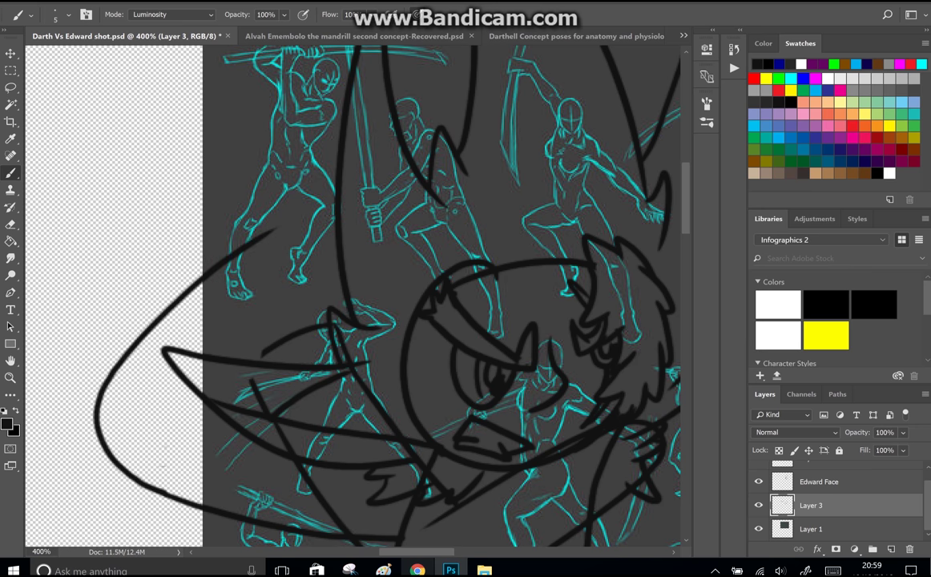
# Step: Undo the latest strokes around the upper end of the left-hand character's rounded sleeve outline
pyautogui.scroll(1, 353, 297)
pyautogui.hotkey('ctrl', 'alt', 'z')
pyautogui.hotkey('ctrl', 'alt', 'z')
pyautogui.hotkey('ctrl', 'alt', 'z')
pyautogui.hotkey('ctrl', 'alt', 'z')
pyautogui.hotkey('ctrl', 'alt', 'z')
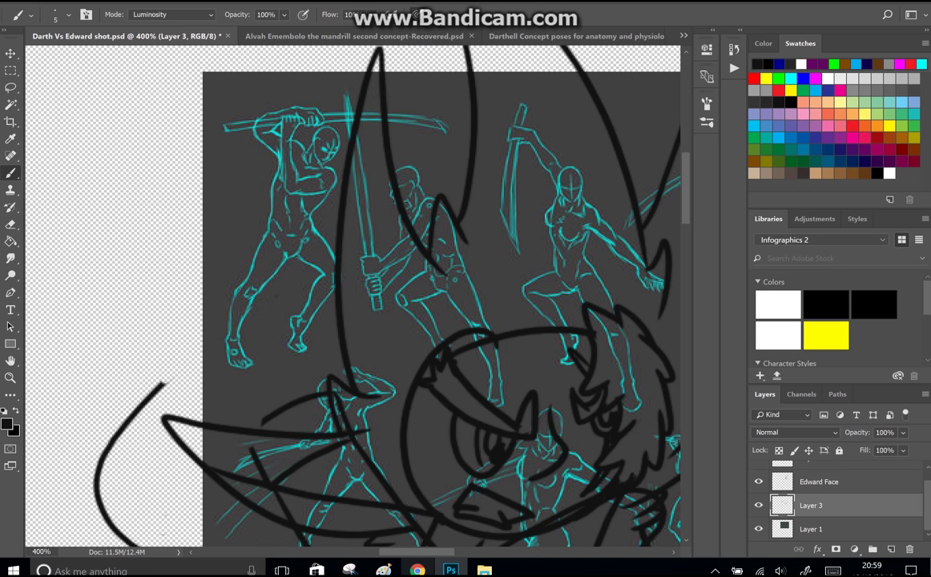
# Step: Extend the left-hand character's rounded sleeve outline up to a point and close it with an angled edge and short fold strokes
pyautogui.hotkey('shift', 'ctrl', 'z')
pyautogui.hotkey('ctrl', 'alt', 'z')
pyautogui.hotkey('shift', 'ctrl', 'z')
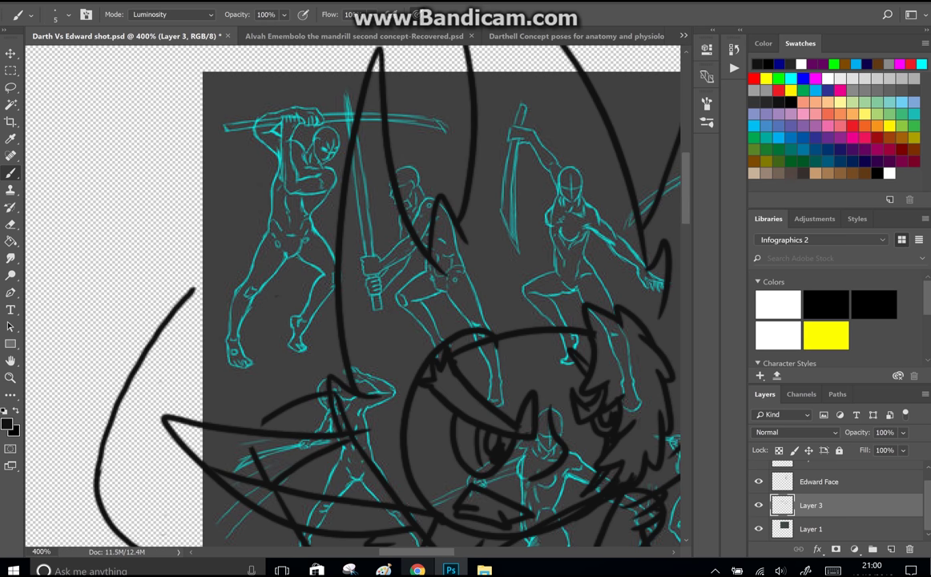
pyautogui.moveTo(191, 287)
pyautogui.mouseDown()
pyautogui.moveTo(206, 337)
pyautogui.moveTo(160, 377)
pyautogui.mouseUp()
pyautogui.moveTo(184, 325)
pyautogui.mouseDown()
pyautogui.moveTo(156, 290)
pyautogui.moveTo(197, 345)
pyautogui.mouseUp()
pyautogui.scroll(-3, 353, 297)
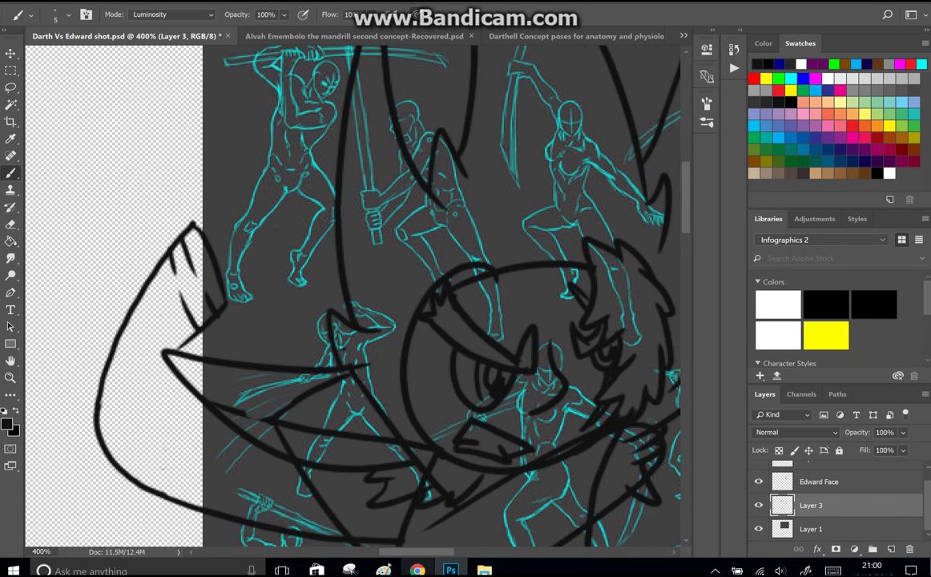
pyautogui.moveTo(250, 380); pyautogui.dragTo(270, 421)
pyautogui.scroll(-3, 433, 296)
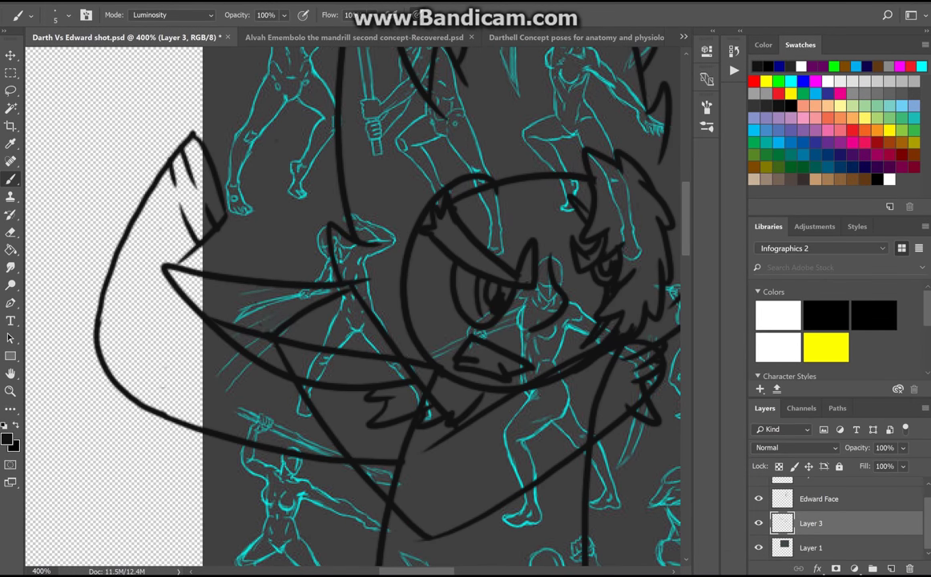
pyautogui.scroll(4, 432, 297)
pyautogui.hotkey('alt', 'Tab')
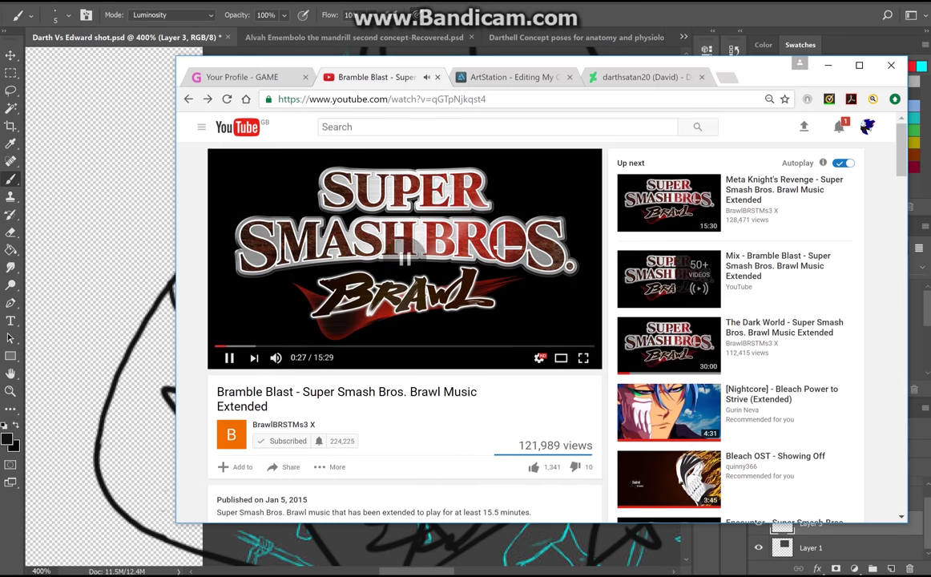
pyautogui.hotkey('alt', 'Tab')
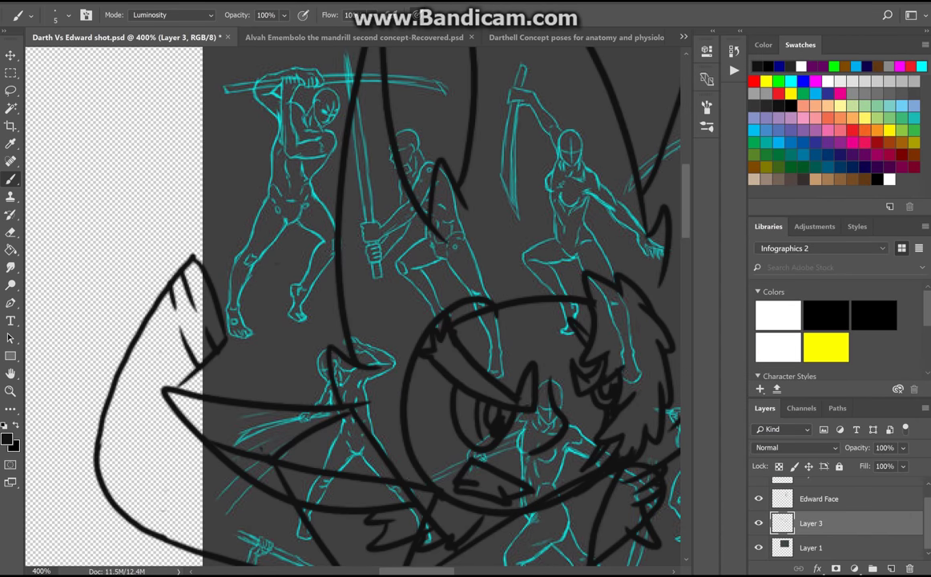
# Step: Return the left-hand character's sleeve to its straight outline and sketch a boxy, striped cuff inside the pointed collar with a size 6 brush
pyautogui.moveTo(240, 362); pyautogui.dragTo(317, 343)
pyautogui.moveTo(176, 383); pyautogui.dragTo(238, 345)
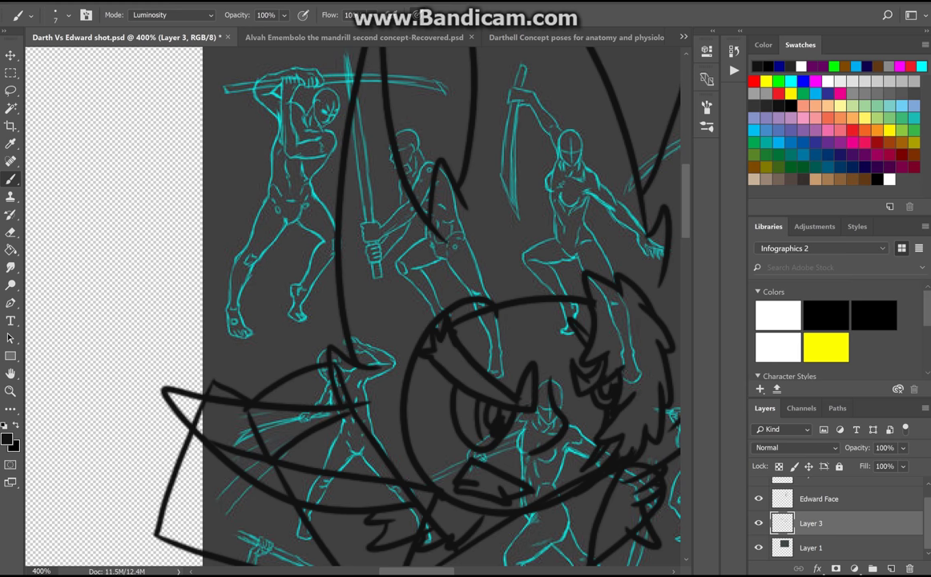
pyautogui.hotkey('ctrl', 'z')
pyautogui.hotkey('ctrl', 'z')
pyautogui.hotkey('ctrl', 'z')
pyautogui.scroll(-1, 441, 305)
pyautogui.moveTo(248, 392)
pyautogui.mouseDown()
pyautogui.moveTo(329, 353)
pyautogui.moveTo(284, 425)
pyautogui.mouseUp()
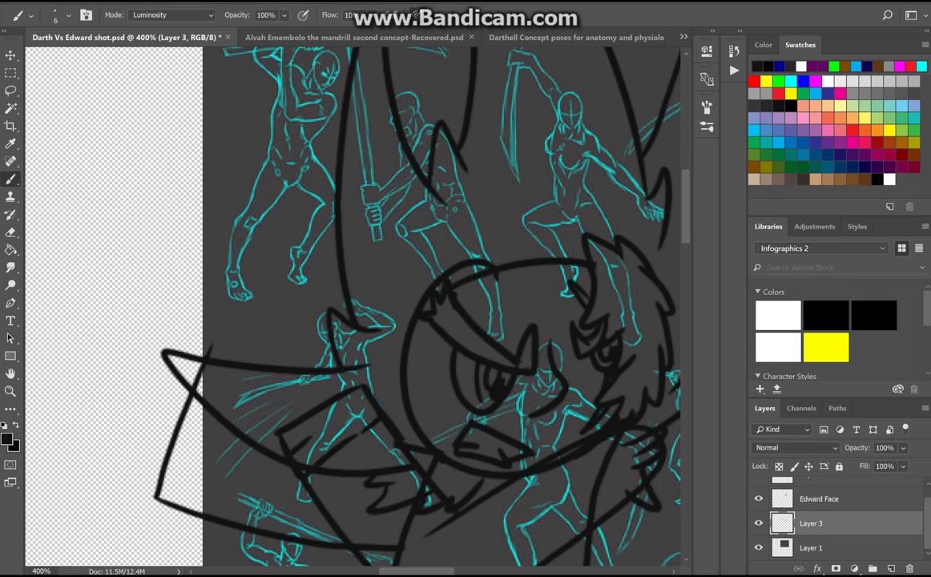
# Step: Sketch a row of curled fingers above the left-hand character's striped cuff, undoing and redrawing strokes until the fist reads
pyautogui.scroll(1, 280, 417)
pyautogui.moveTo(237, 481)
pyautogui.mouseDown()
pyautogui.moveTo(296, 384)
pyautogui.moveTo(314, 375)
pyautogui.mouseUp()
pyautogui.scroll(-1, 313, 377)
pyautogui.hotkey('ctrl', 'z')
pyautogui.hotkey('ctrl', 'z')
pyautogui.moveTo(241, 341)
pyautogui.mouseDown()
pyautogui.moveTo(297, 288)
pyautogui.moveTo(337, 333)
pyautogui.mouseUp()
pyautogui.hotkey('ctrl', 'z')
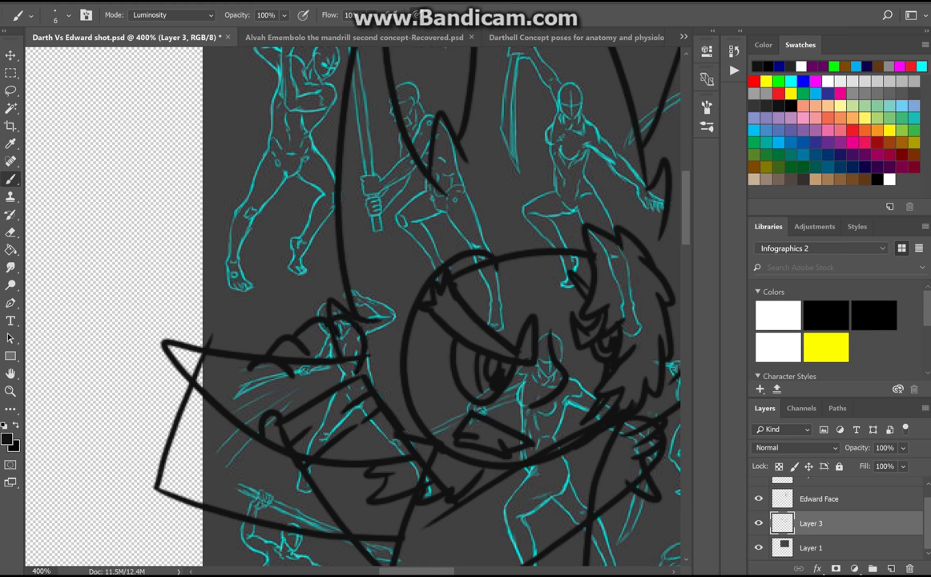
pyautogui.hotkey('ctrl', 'z')
pyautogui.moveTo(224, 324)
pyautogui.mouseDown()
pyautogui.moveTo(312, 309)
pyautogui.moveTo(298, 278)
pyautogui.moveTo(341, 324)
pyautogui.mouseUp()
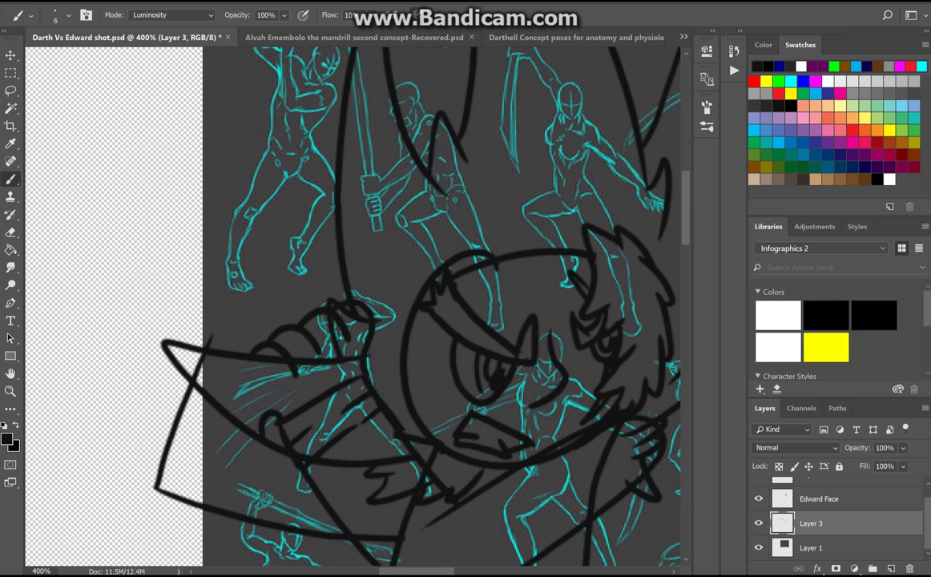
# Step: Sketch the fist's curved outer edge and a small round shape at its lower end, comparing the strokes by undoing and redoing them
pyautogui.scroll(1, 320, 320)
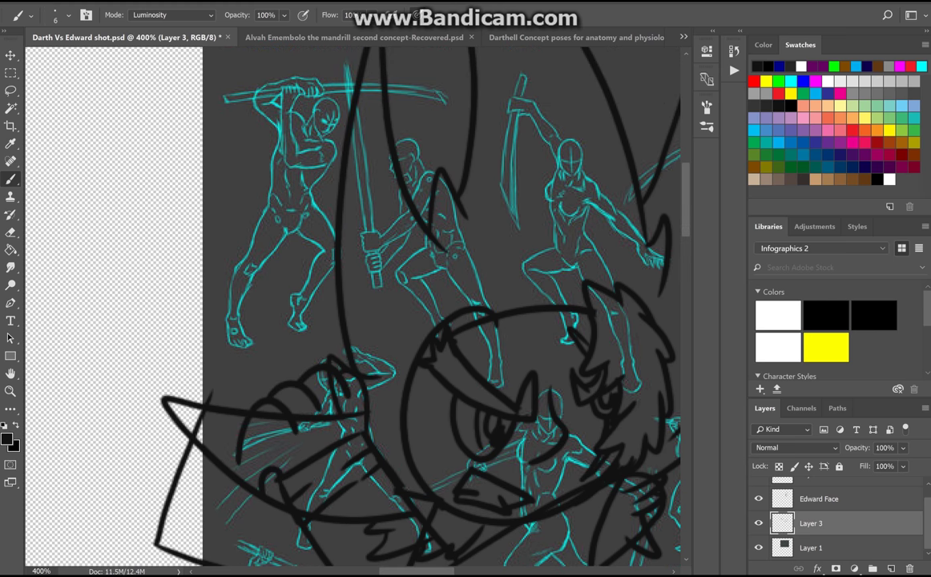
pyautogui.scroll(-1, 433, 305)
pyautogui.hotkey('ctrl', 'z')
pyautogui.hotkey('ctrl', 'shift', 'z')
pyautogui.hotkey('ctrl', 'shift', 'z')
pyautogui.hotkey('ctrl', 'shift', 'z')
pyautogui.hotkey('ctrl', 'z')
pyautogui.hotkey('ctrl', 'z')
pyautogui.hotkey('ctrl', 'shift', 'z')
pyautogui.hotkey('ctrl', 'shift', 'z')
pyautogui.hotkey('ctrl', 'z')
pyautogui.hotkey('ctrl', 'shift', 'z')
pyautogui.hotkey('ctrl', 'shift', 'z')
pyautogui.hotkey('ctrl', 'z')
pyautogui.hotkey('ctrl', 'shift', 'z')
pyautogui.hotkey('ctrl', 'z')
pyautogui.hotkey('ctrl', 'shift', 'z')
pyautogui.hotkey('ctrl', 'shift', 'z')
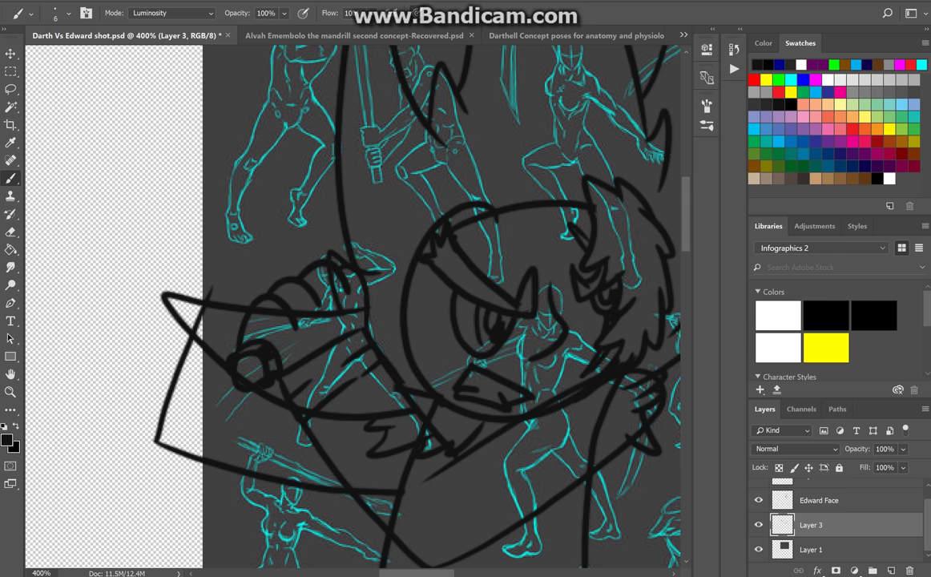
# Step: Remove the straight sleeve outline around the left-hand character's fist, erasing the leftover bits beside the torso
pyautogui.scroll(3, 433, 304)
pyautogui.hotkey('ctrl', 'shift', 'z')
pyautogui.hotkey('ctrl', 'z')
pyautogui.hotkey('ctrl', 'z')
pyautogui.hotkey('ctrl', 'z')
pyautogui.hotkey('ctrl', 'z')
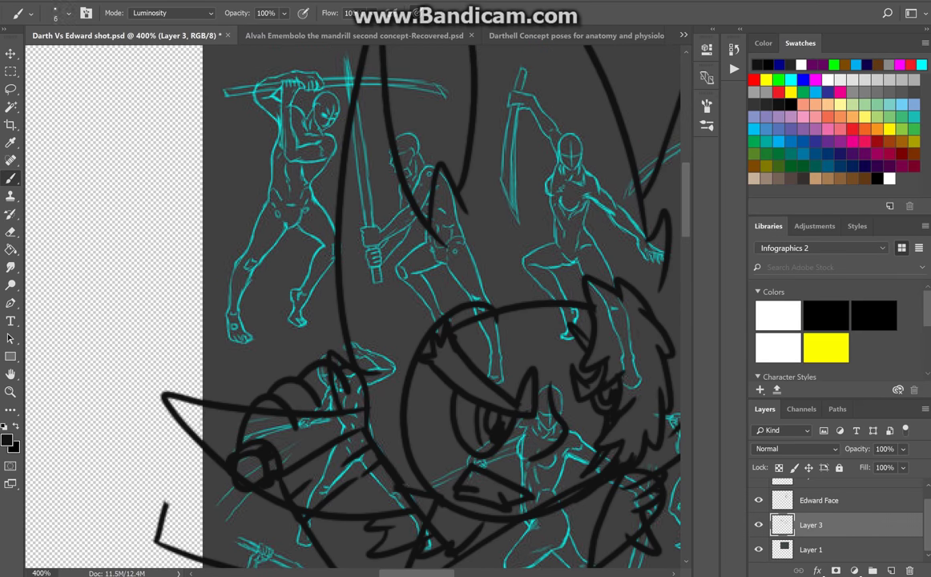
pyautogui.hotkey('ctrl', 'z')
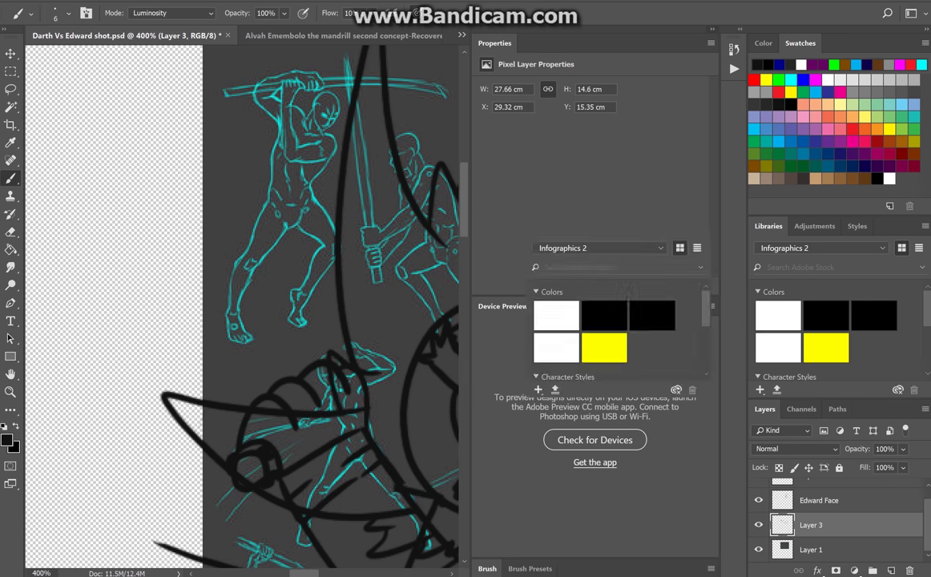
pyautogui.scroll(-5, 441, 304)
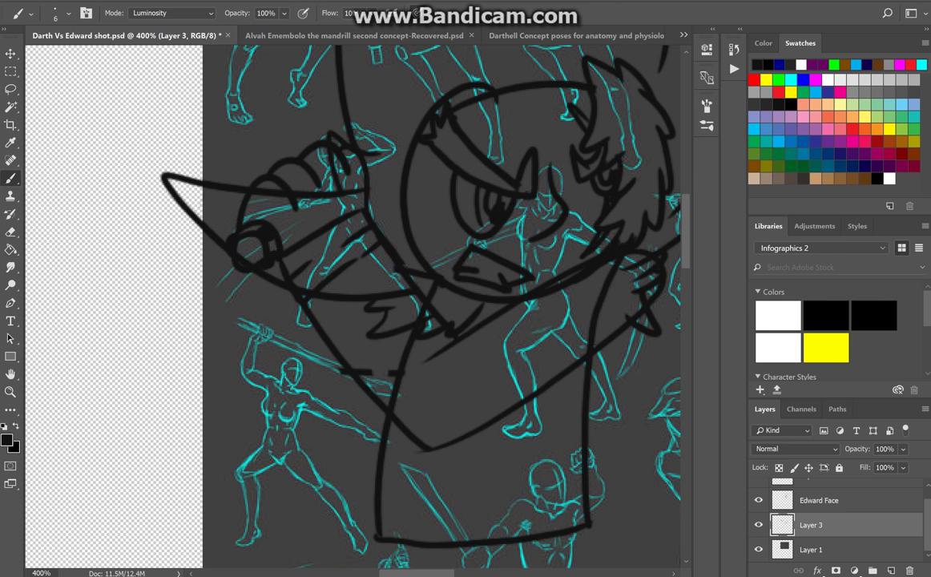
pyautogui.press('e')
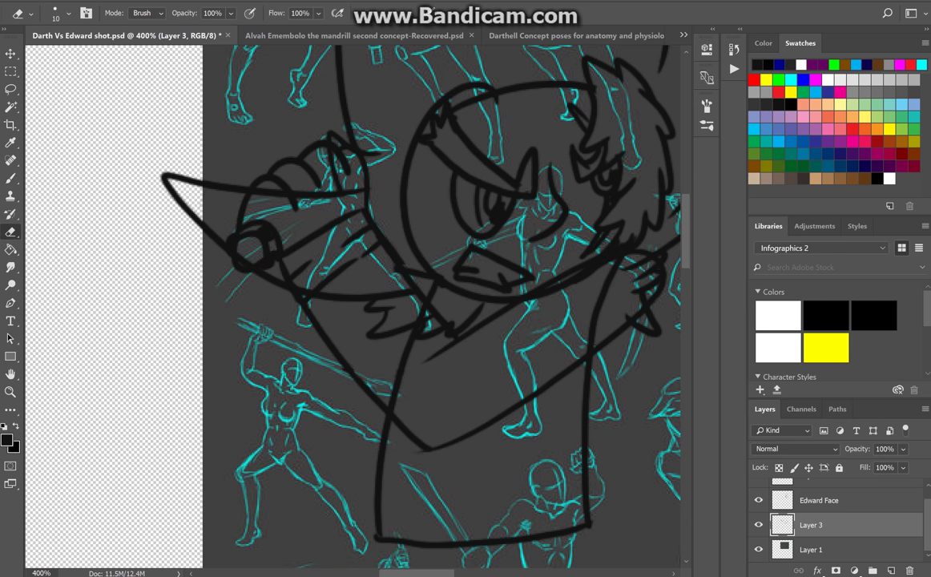
pyautogui.scroll(3, 433, 304)
pyautogui.press('s')
pyautogui.press('Return')
pyautogui.press('b')
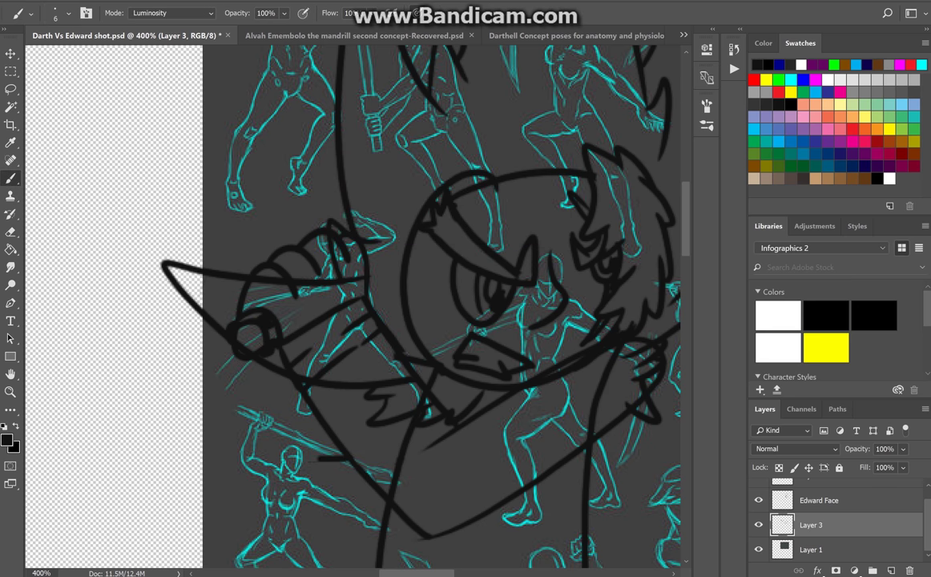
# Step: Try large rounded sleeve outlines sweeping around the left-hand character's fist and pointed collar, and undo them
pyautogui.scroll(4, 433, 305)
pyautogui.scroll(-5, 433, 305)
pyautogui.scroll(5, 433, 304)
pyautogui.scroll(-8, 433, 304)
pyautogui.scroll(4, 433, 304)
pyautogui.hotkey('ctrl', '-')
pyautogui.hotkey('ctrl', '-')
pyautogui.moveTo(249, 315); pyautogui.dragTo(317, 246)
pyautogui.hotkey('ctrl', 'alt', 'z')
pyautogui.moveTo(222, 344); pyautogui.dragTo(355, 376)
pyautogui.hotkey('ctrl', 'alt', 'z')
pyautogui.moveTo(222, 335); pyautogui.dragTo(346, 183)
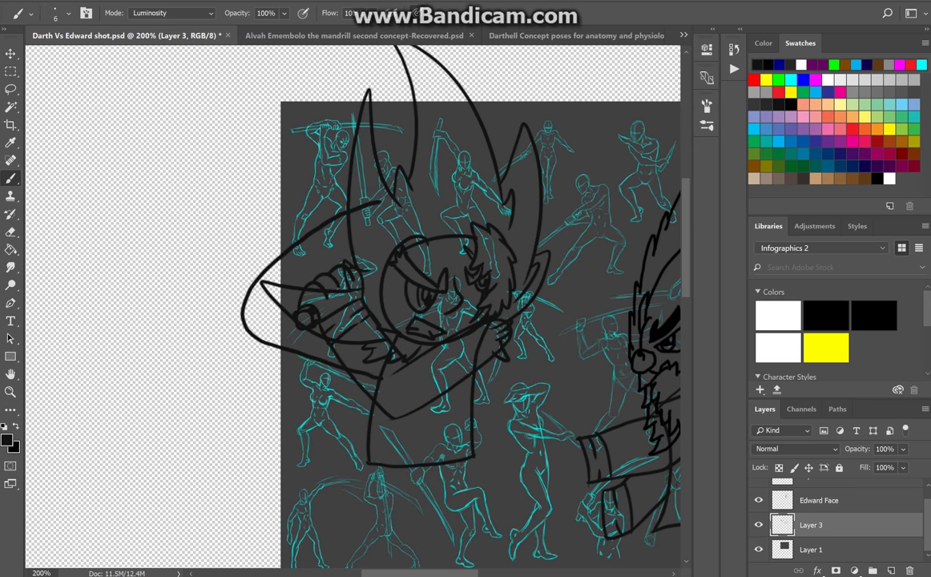
pyautogui.hotkey('ctrl', '+')
pyautogui.scroll(1, 353, 306)
pyautogui.hotkey('ctrl', 'alt', 'z')
# Step: Sketch a tighter curved sleeve outline around the left-hand character's fist, rising to a tip above it, with short fold strokes
pyautogui.moveTo(218, 298)
pyautogui.mouseDown()
pyautogui.moveTo(353, 392)
pyautogui.moveTo(357, 164)
pyautogui.moveTo(309, 233)
pyautogui.mouseUp()
pyautogui.moveTo(293, 193); pyautogui.dragTo(279, 235)
pyautogui.moveTo(312, 182); pyautogui.dragTo(299, 210)
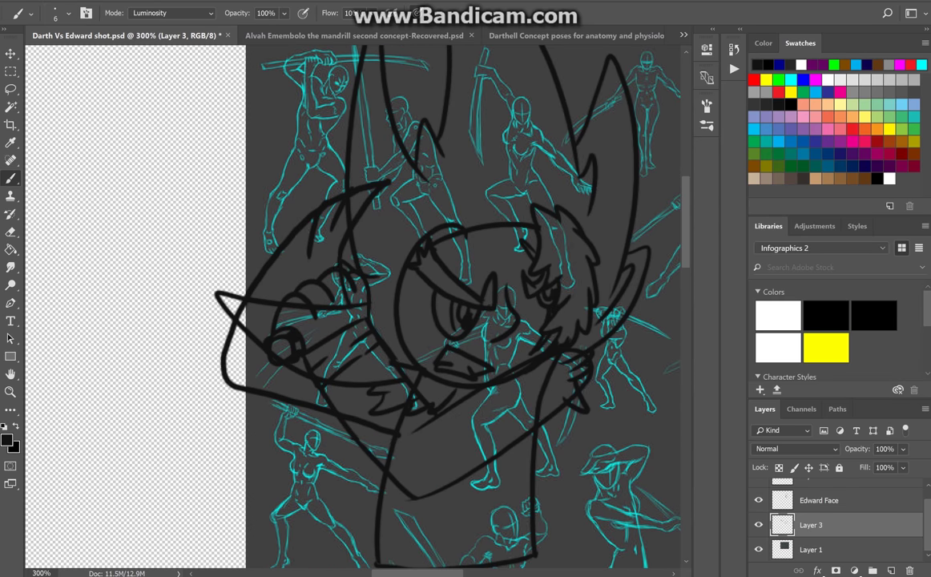
# Step: Sketch a rounded end on the raised sleeve outline, drooping toward the head in finger-like curves
pyautogui.moveTo(292, 217); pyautogui.dragTo(336, 268)
pyautogui.moveTo(338, 223)
pyautogui.mouseDown()
pyautogui.moveTo(353, 274)
pyautogui.moveTo(371, 253)
pyautogui.moveTo(371, 265)
pyautogui.mouseUp()
pyautogui.moveTo(389, 151); pyautogui.dragTo(370, 223)
pyautogui.hotkey('ctrl', 'alt', 'z')
pyautogui.moveTo(388, 154); pyautogui.dragTo(351, 202)
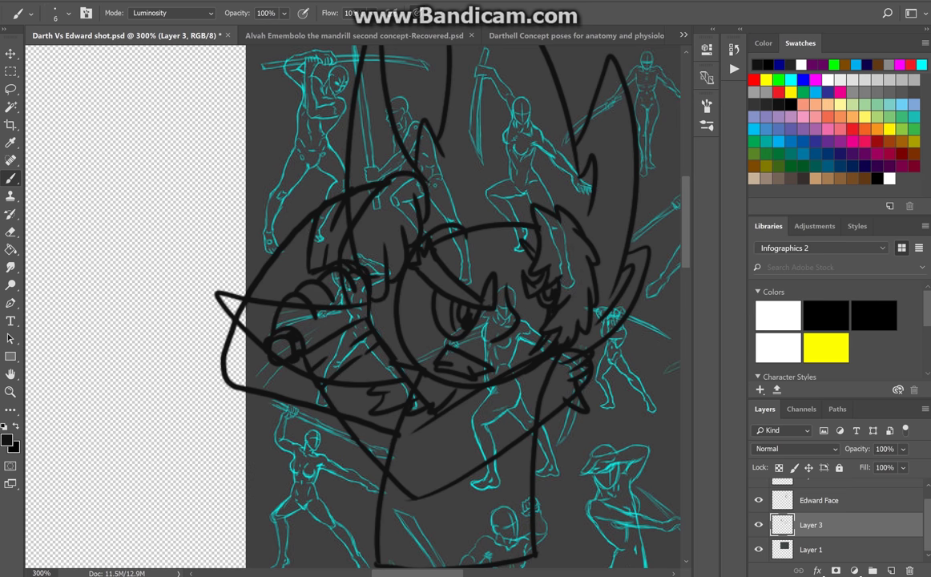
# Step: Examine the left-hand character's raised sleeve up close and against the whole two-character composition
pyautogui.scroll(5, 352, 233)
pyautogui.press('e')
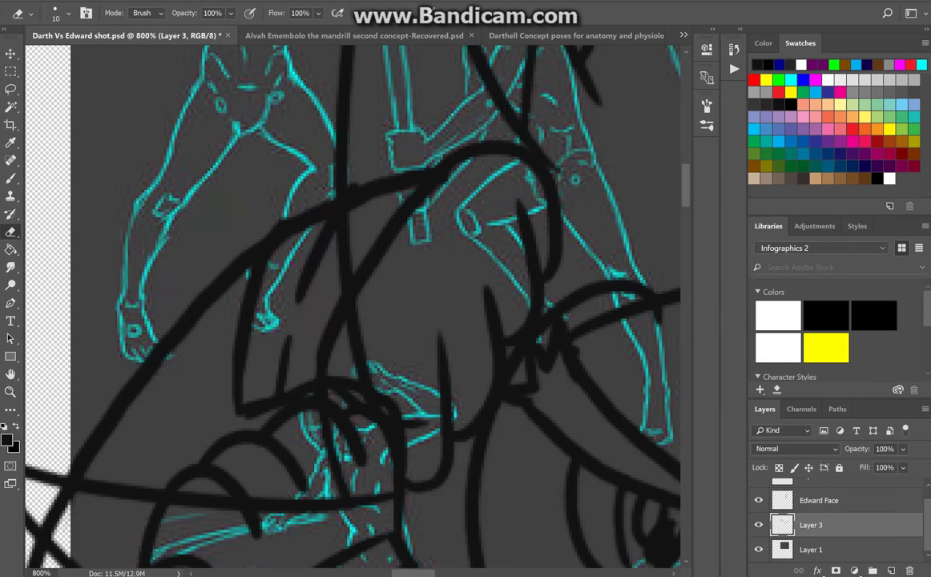
pyautogui.scroll(-3, 352, 304)
pyautogui.scroll(-4, 353, 304)
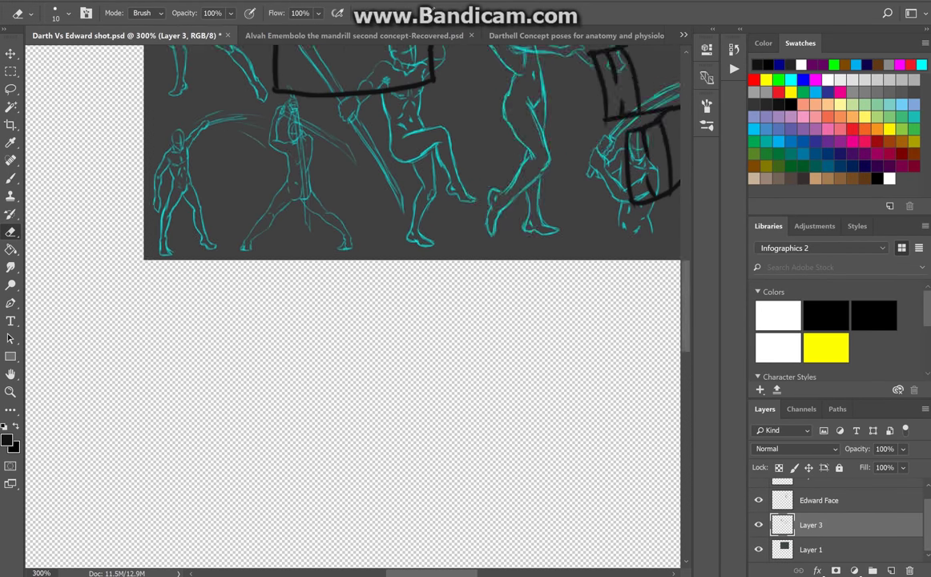
pyautogui.scroll(3, 352, 304)
pyautogui.press('b')
pyautogui.scroll(3, 352, 305)
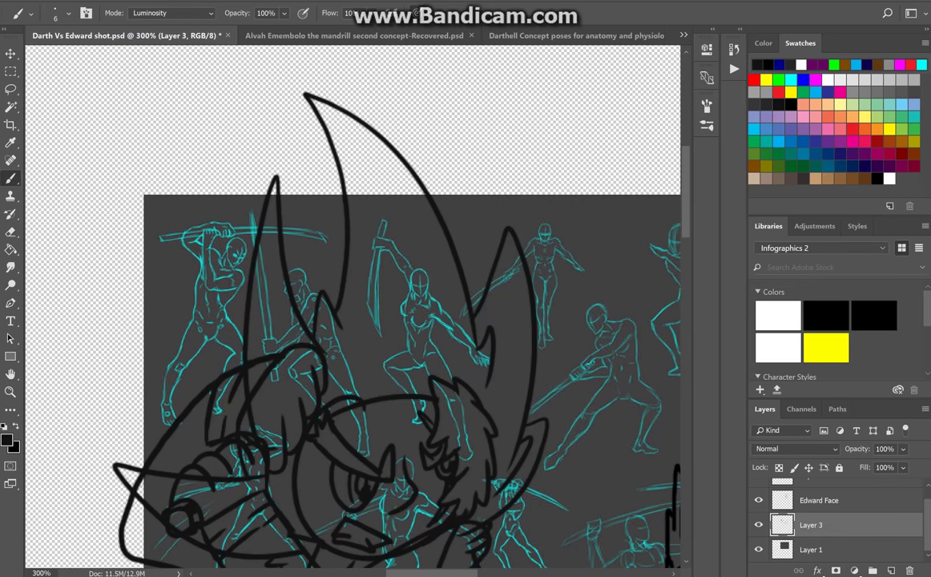
pyautogui.scroll(-3, 352, 321)
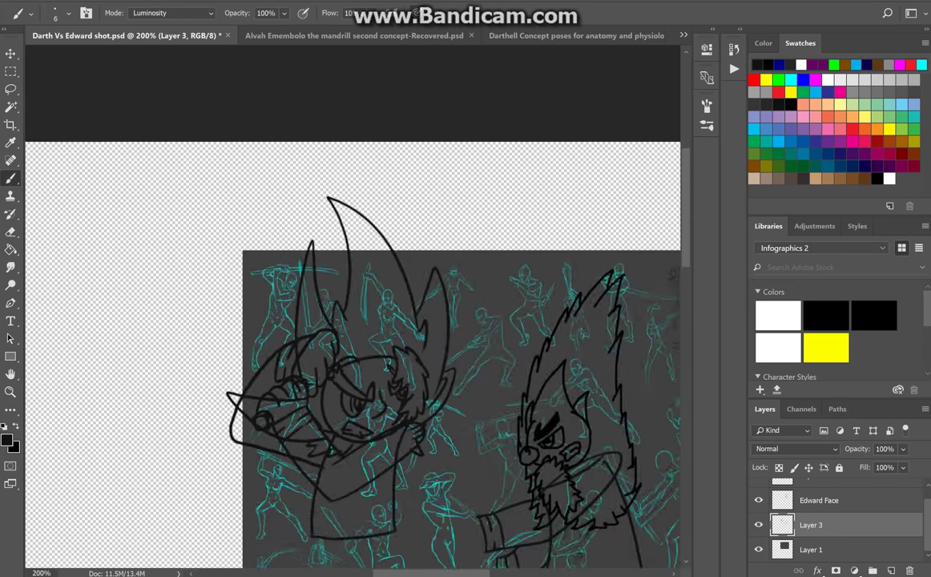
pyautogui.scroll(2, 353, 320)
pyautogui.scroll(2, 353, 305)
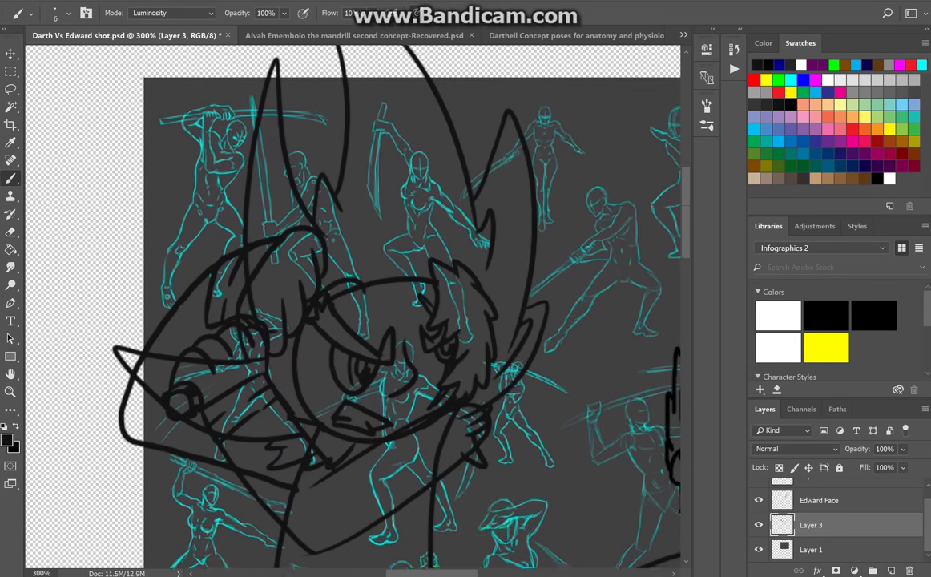
# Step: Undo the drooping rounded end and erase the upper part of the sleeve outline with a size 25 eraser
pyautogui.scroll(-1, 353, 305)
pyautogui.hotkey('ctrl', 'z')
pyautogui.hotkey('ctrl', 'z')
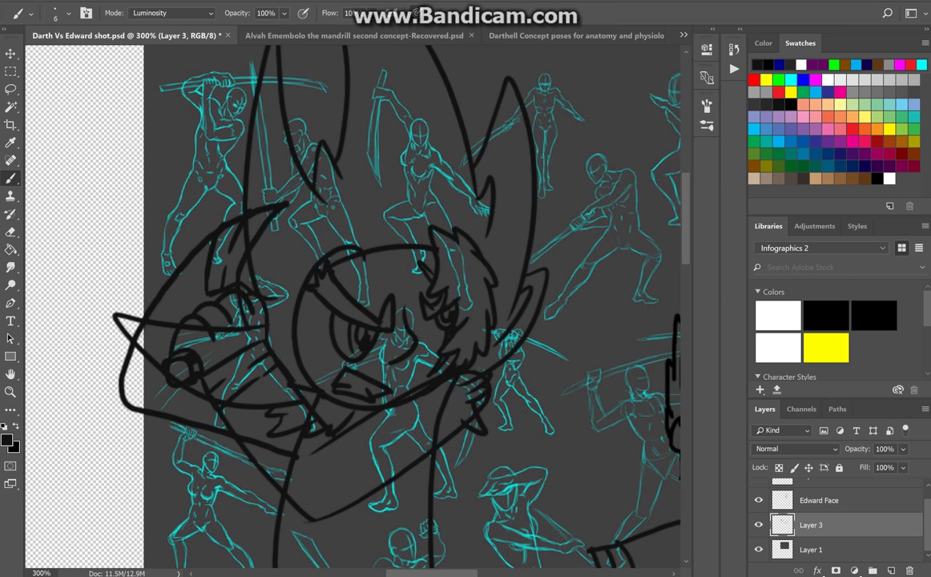
pyautogui.press('e')
pyautogui.moveTo(255, 191); pyautogui.dragTo(239, 207)
pyautogui.hotkey('ctrl', '+')
pyautogui.hotkey('ctrl', '+')
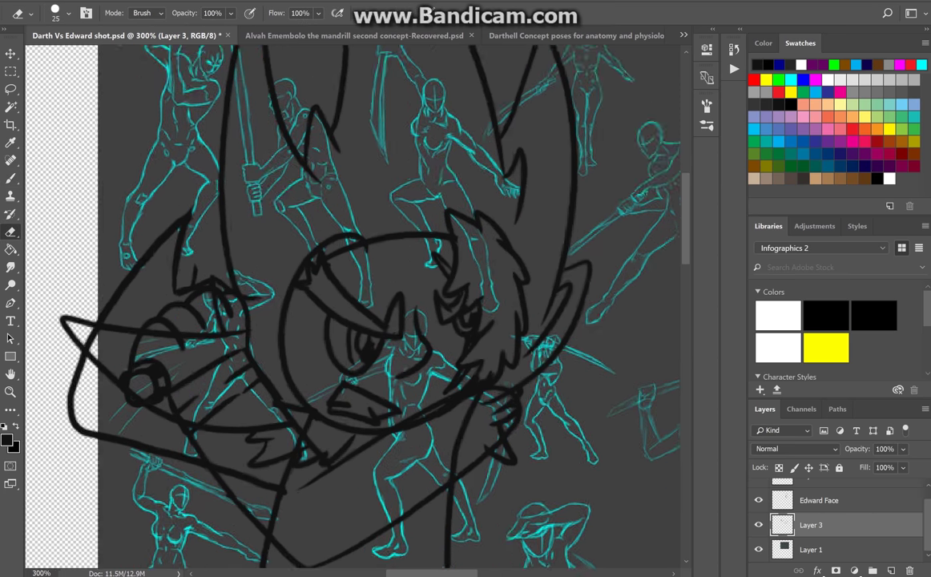
# Step: Try to redraw the upper sleeve outline as a curve ending in a pointed tip above the head, and undo its inner edge
pyautogui.moveTo(100, 215)
pyautogui.mouseDown()
pyautogui.moveTo(116, 182)
pyautogui.moveTo(216, 140)
pyautogui.mouseUp()
pyautogui.press('b')
pyautogui.hotkey('ctrl', 'z')
pyautogui.moveTo(96, 192)
pyautogui.mouseDown()
pyautogui.moveTo(133, 157)
pyautogui.moveTo(265, 140)
pyautogui.mouseUp()
pyautogui.moveTo(180, 255)
pyautogui.mouseDown()
pyautogui.moveTo(240, 189)
pyautogui.moveTo(289, 160)
pyautogui.mouseUp()
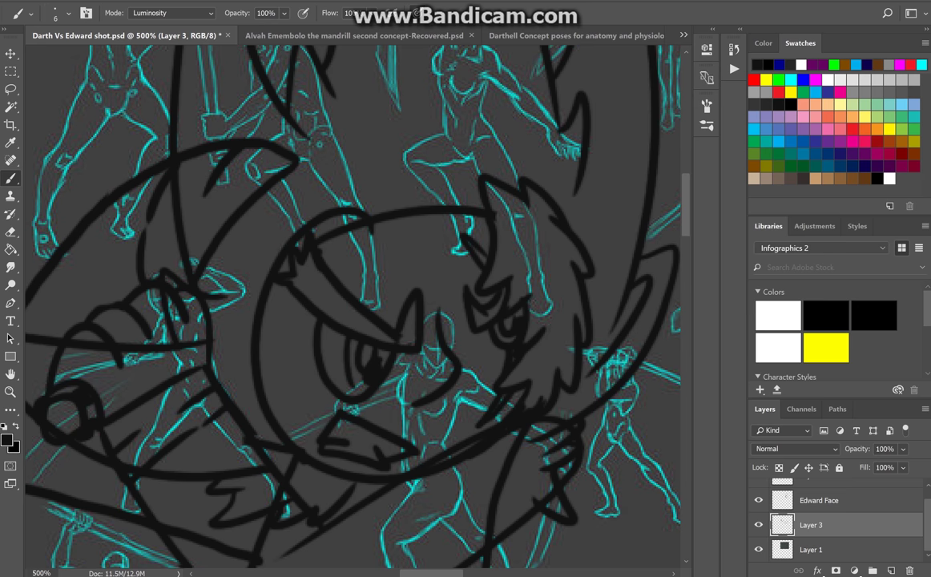
pyautogui.hotkey('ctrl', 'z')
pyautogui.moveTo(173, 144); pyautogui.dragTo(135, 264)
pyautogui.hotkey('ctrl', 'z')
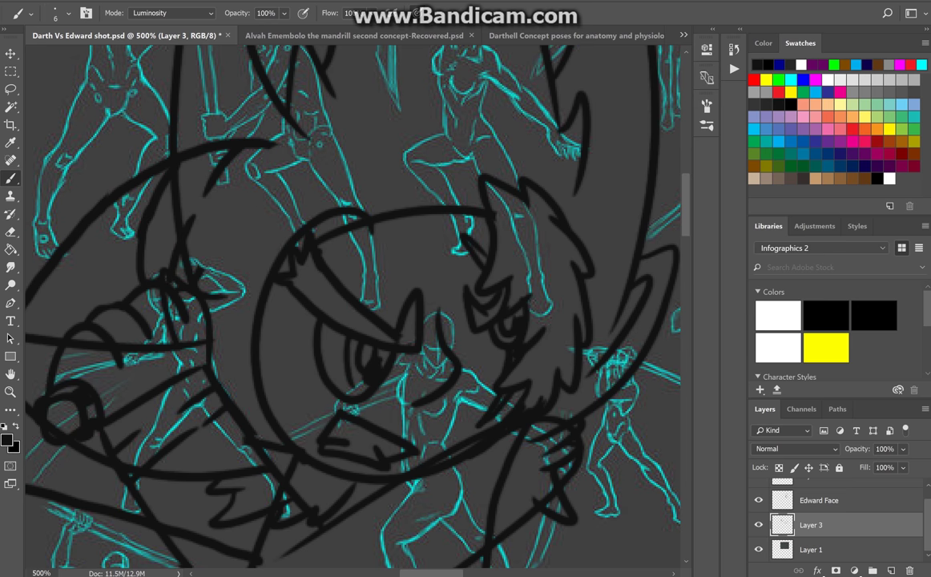
pyautogui.hotkey('ctrl', 'z')
# Step: Try a blunt, rounded tip with a curved inner edge on the upper sleeve, and undo the curve hanging below it
pyautogui.moveTo(242, 133)
pyautogui.mouseDown()
pyautogui.moveTo(281, 172)
pyautogui.moveTo(186, 267)
pyautogui.moveTo(158, 249)
pyautogui.mouseUp()
pyautogui.moveTo(210, 328)
pyautogui.mouseDown()
pyautogui.moveTo(193, 275)
pyautogui.moveTo(217, 270)
pyautogui.mouseUp()
pyautogui.hotkey('ctrl', 'z')
pyautogui.moveTo(234, 353)
pyautogui.mouseDown()
pyautogui.moveTo(254, 221)
pyautogui.moveTo(305, 168)
pyautogui.mouseUp()
pyautogui.hotkey('ctrl', 'z')
pyautogui.hotkey('ctrl', 'z')
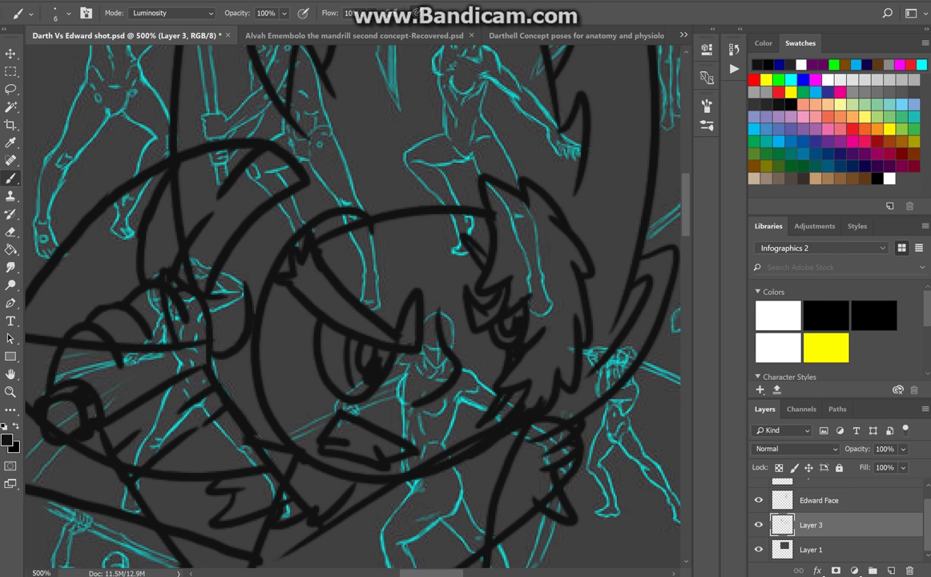
pyautogui.moveTo(217, 314); pyautogui.dragTo(209, 235)
pyautogui.hotkey('ctrl', 'z')
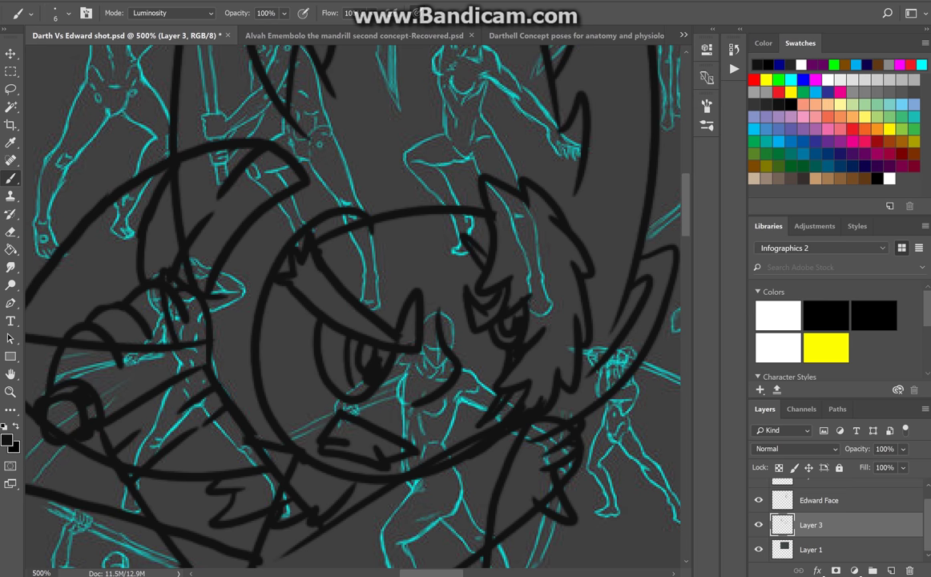
# Step: Sketch a series of rounded, finger-like curves hanging between the fist and the top of the left-hand character's head
pyautogui.moveTo(233, 319); pyautogui.dragTo(197, 237)
pyautogui.moveTo(244, 276); pyautogui.dragTo(301, 157)
pyautogui.hotkey('ctrl', 'z')
pyautogui.moveTo(293, 228)
pyautogui.mouseDown()
pyautogui.moveTo(326, 216)
pyautogui.moveTo(321, 209)
pyautogui.mouseUp()
pyautogui.moveTo(320, 189); pyautogui.dragTo(311, 169)
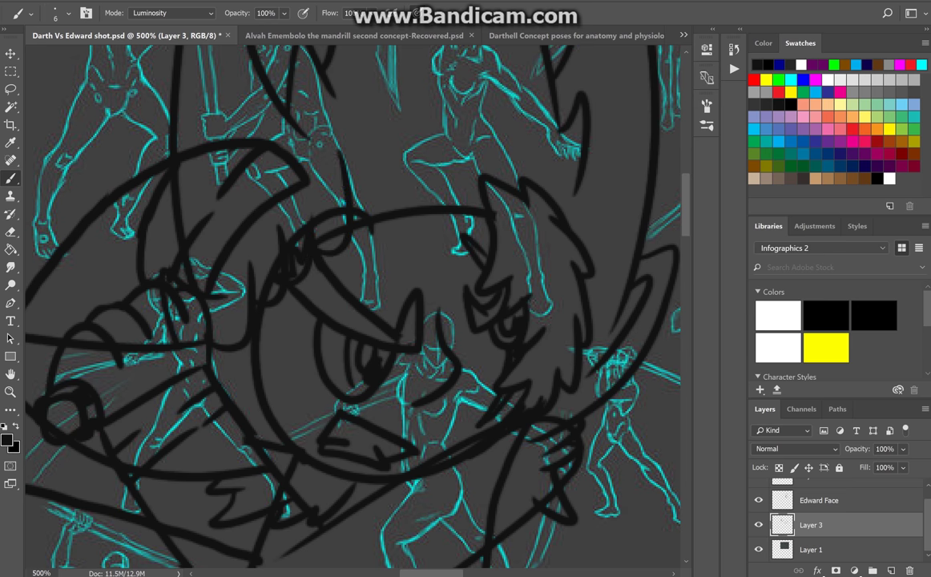
# Step: Undo the upper sleeve outline and its blunt tip while keeping the finger-like curves beside the head
pyautogui.hotkey('ctrl', 'z')
pyautogui.hotkey('ctrl', 'z')
pyautogui.hotkey('ctrl', 'z')
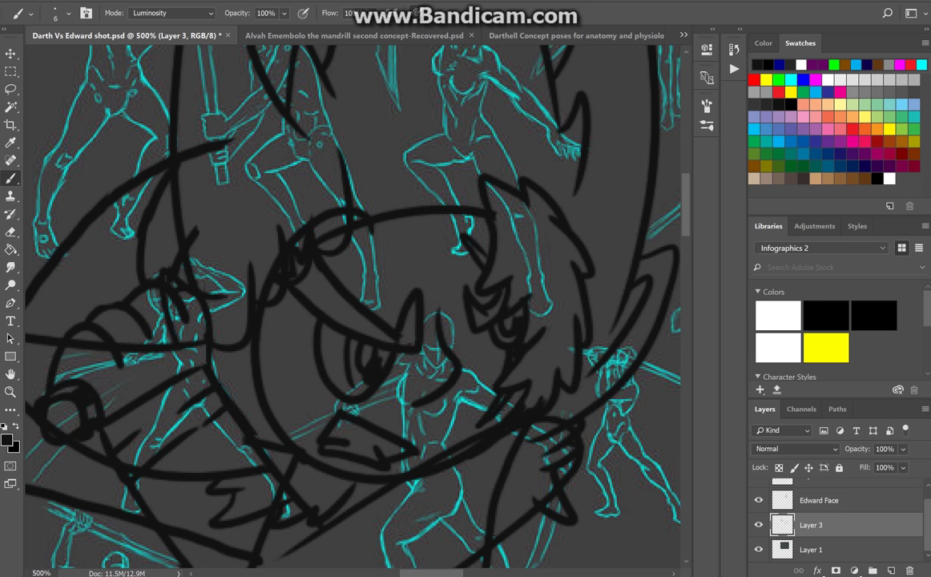
pyautogui.hotkey('ctrl', 'z')
pyautogui.hotkey('ctrl', 'z')
pyautogui.hotkey('ctrl', 'z')
# Step: Redraw the upper sleeve outline as a broad arc with a curved inner edge and a rounded end dropping onto the head
pyautogui.hotkey('ctrl', '+')
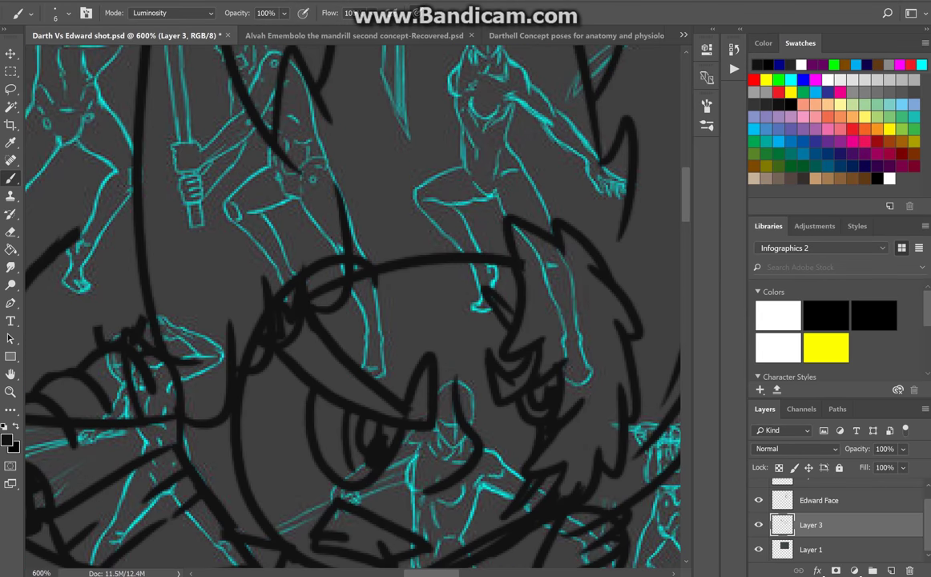
pyautogui.moveTo(167, 154)
pyautogui.mouseDown()
pyautogui.moveTo(220, 128)
pyautogui.moveTo(261, 126)
pyautogui.moveTo(133, 309)
pyautogui.mouseUp()
pyautogui.hotkey('ctrl', 'z')
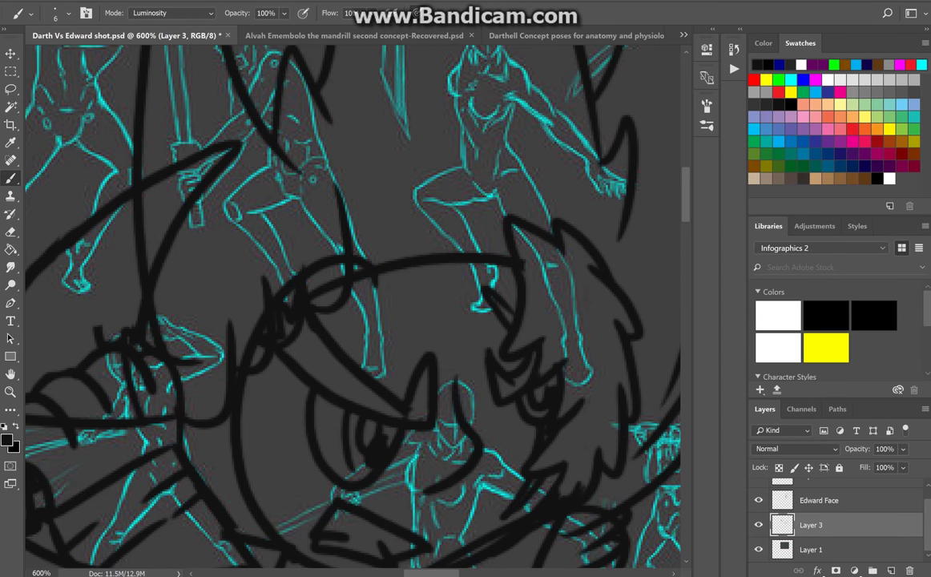
pyautogui.moveTo(219, 135); pyautogui.dragTo(312, 182)
pyautogui.hotkey('ctrl', '+')
pyautogui.hscroll(-5, 353, 305)
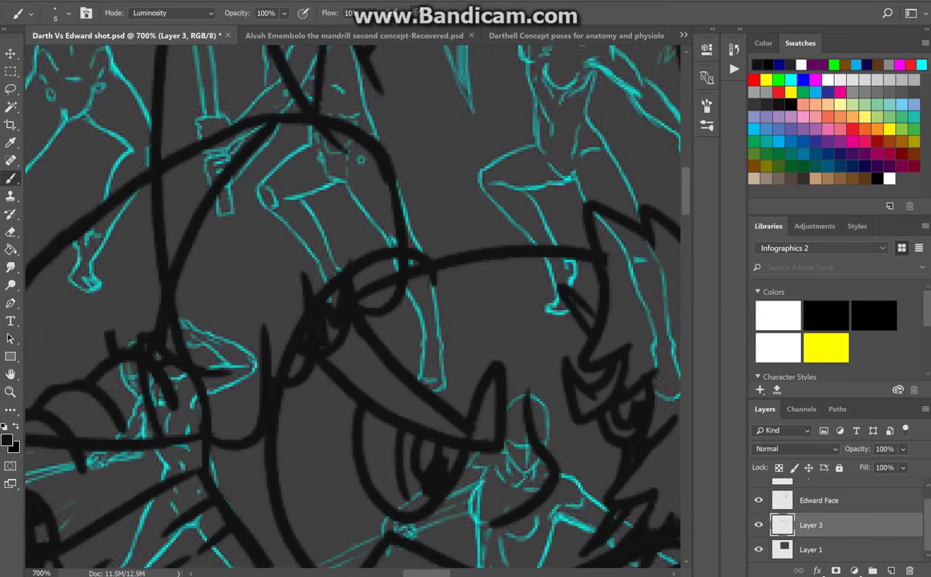
# Step: Sketch short fold lines inside the raised sleeve, between its outer arc and the left-hand character's fist
pyautogui.hotkey('ctrl', 'z')
pyautogui.moveTo(248, 232); pyautogui.dragTo(252, 372)
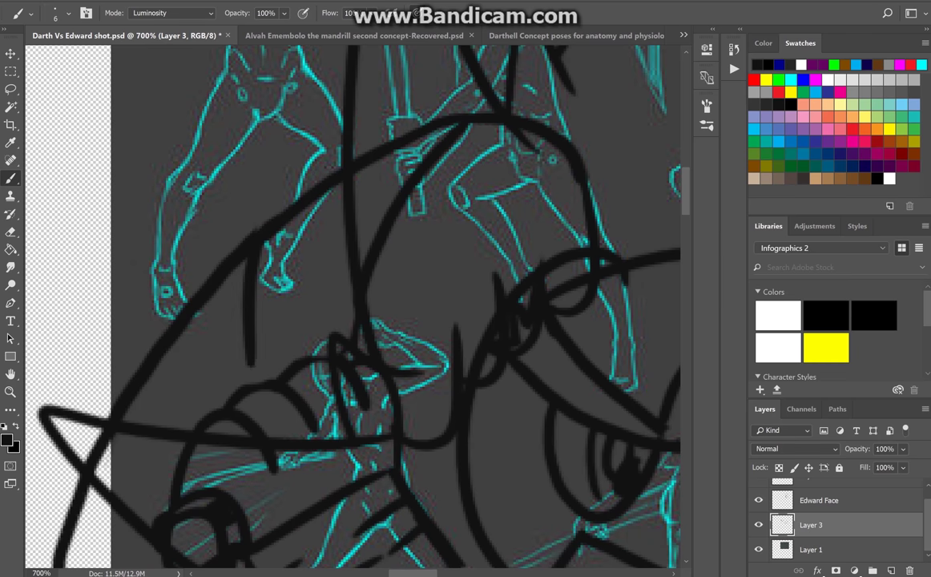
pyautogui.moveTo(324, 176); pyautogui.dragTo(307, 264)
pyautogui.hotkey('ctrl', '0')
pyautogui.hotkey('ctrl', '+')
pyautogui.hotkey('ctrl', '+')
pyautogui.hotkey('ctrl', '+')
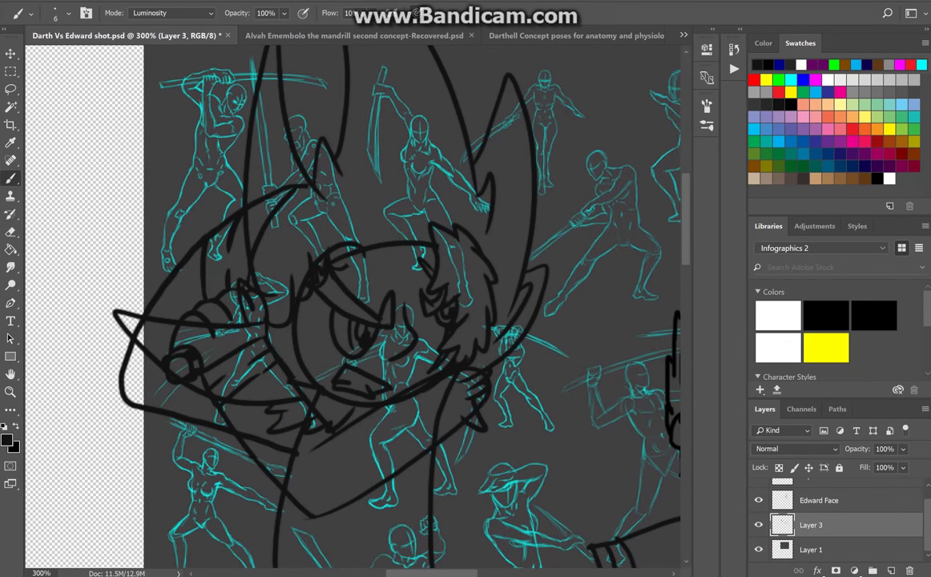
pyautogui.hotkey('ctrl', 'z')
pyautogui.moveTo(276, 169)
pyautogui.mouseDown()
pyautogui.moveTo(316, 218)
pyautogui.moveTo(319, 241)
pyautogui.mouseUp()
pyautogui.hotkey('ctrl', 'z')
pyautogui.hotkey('ctrl', '-')
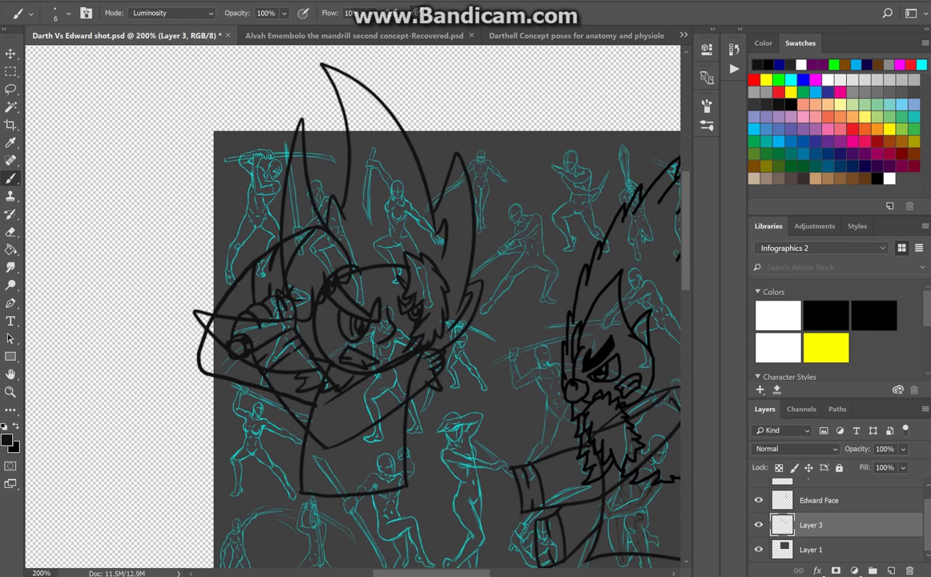
pyautogui.scroll(2, 353, 305)
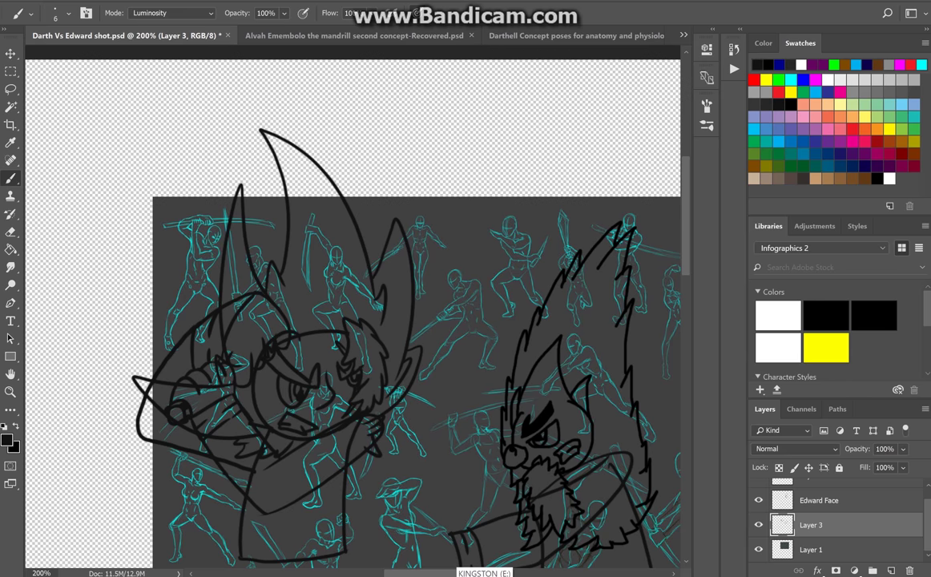
# Step: Hide Layer 1, the background of cyan pose references
pyautogui.hotkey('ctrl', '+')
pyautogui.hotkey('ctrl', '+')
pyautogui.press('v')
pyautogui.click(811, 550)
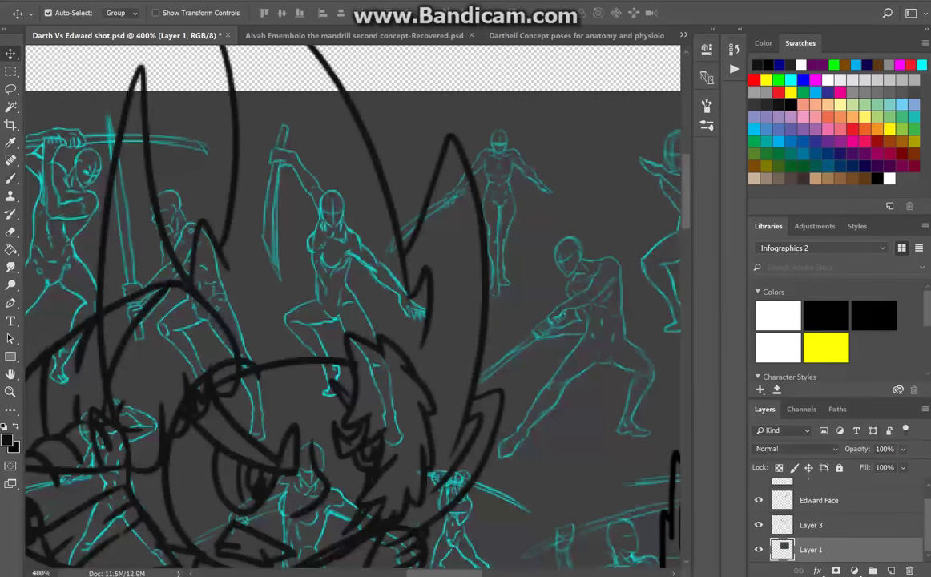
pyautogui.click(759, 550)
pyautogui.hscroll(-5, 353, 305)
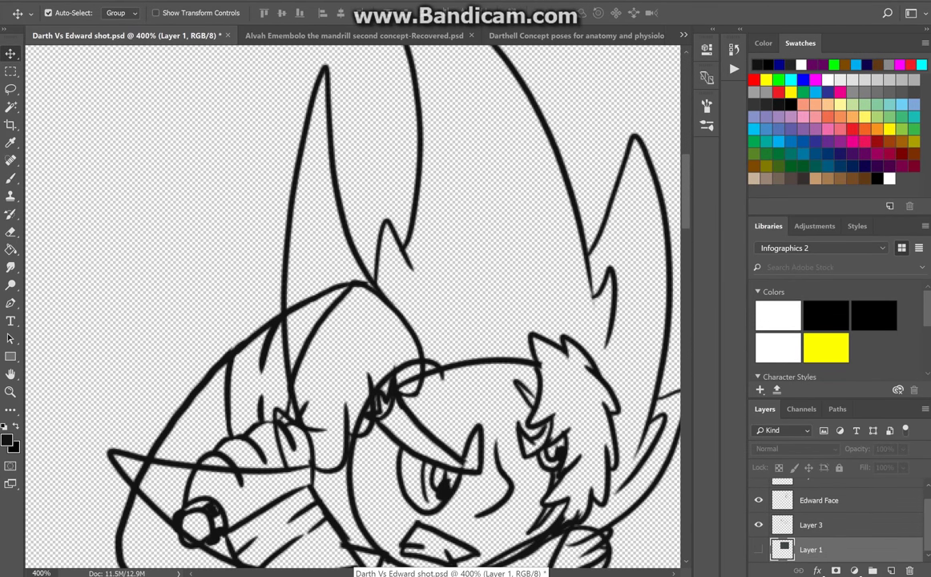
# Step: Try a lower, uneven outline across the peak of the raised sleeve on Layer 3, and undo it
pyautogui.press('b')
pyautogui.press('v')
pyautogui.hotkey('alt', ']')
pyautogui.hotkey('ctrl', 'z')
pyautogui.hotkey('ctrl', 'shift', 'z')
pyautogui.hotkey('ctrl', 'z')
pyautogui.hotkey('ctrl', 'z')
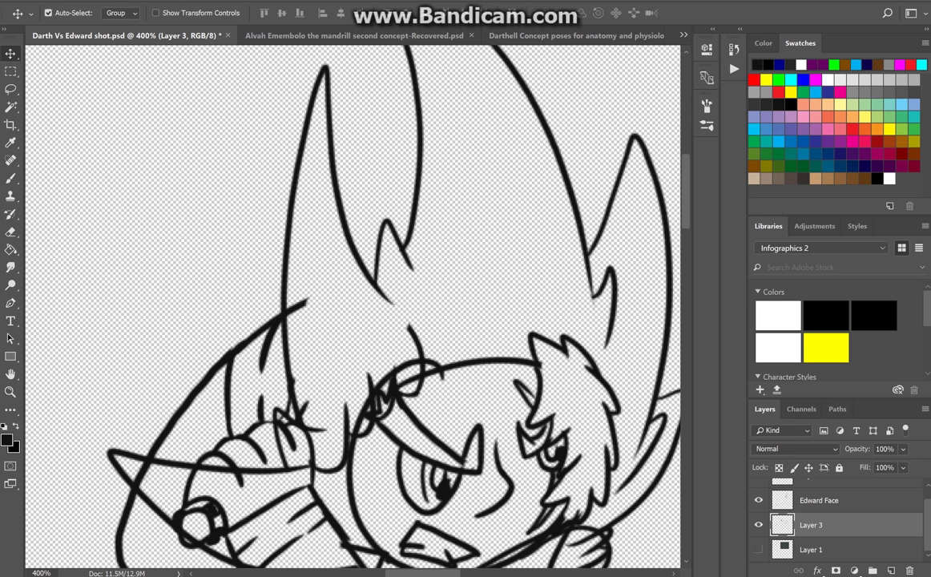
pyautogui.press('b')
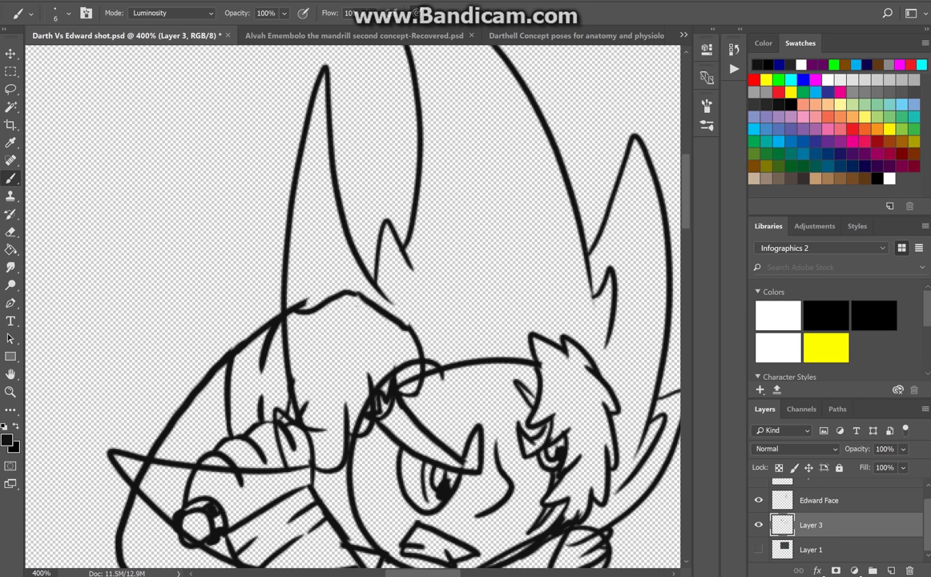
pyautogui.moveTo(306, 299); pyautogui.dragTo(411, 326)
pyautogui.hotkey('ctrl', 'alt', 'z')
pyautogui.hotkey('ctrl', 'shift', 'z')
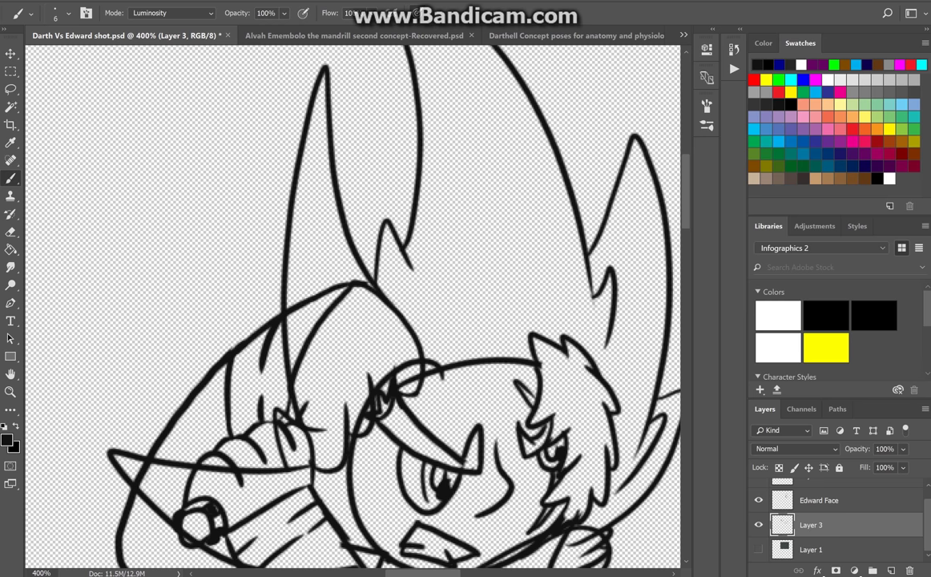
# Step: Try reworking the finger lines of the left-hand character's far fist on Layer 2
pyautogui.hotkey('ctrl', '-')
pyautogui.scroll(-5, 352, 305)
pyautogui.hscroll(5, 352, 305)
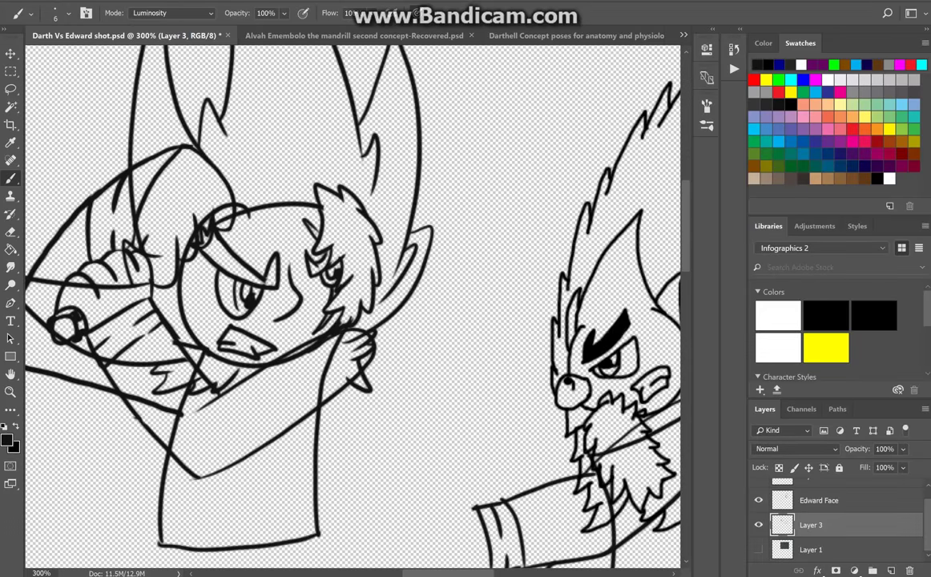
pyautogui.press('v')
pyautogui.hotkey('alt', ']')
pyautogui.hotkey('alt', ']')
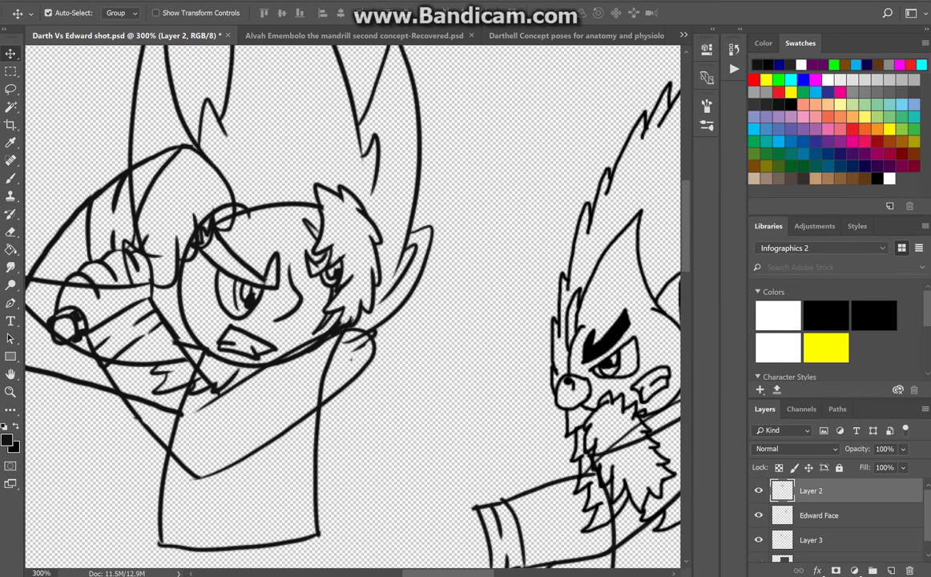
pyautogui.press('b')
pyautogui.moveTo(347, 335)
pyautogui.mouseDown()
pyautogui.moveTo(351, 356)
pyautogui.moveTo(370, 354)
pyautogui.mouseUp()
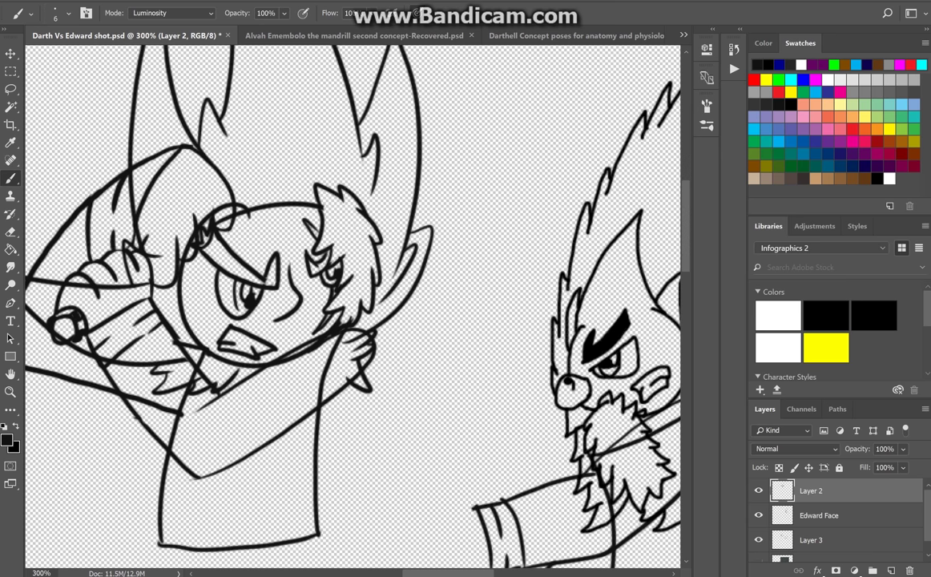
# Step: Erase the ear, arm and head lines on Layer 2 that overlap the sleeve, raised fist, forearm and finger-like curves
pyautogui.scroll(-3, 449, 214)
pyautogui.scroll(3, 386, 209)
pyautogui.press('e')
pyautogui.moveTo(172, 228); pyautogui.dragTo(132, 266)
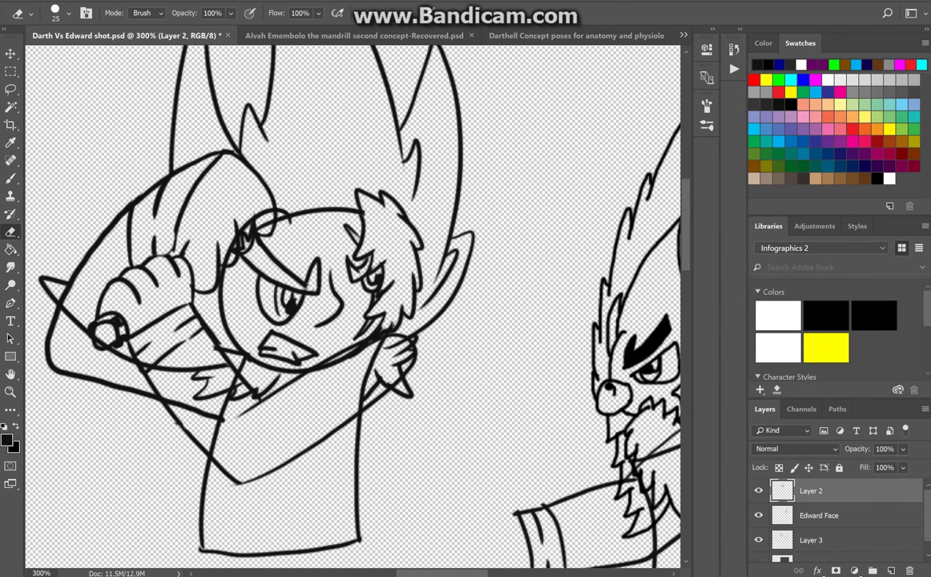
pyautogui.moveTo(204, 332); pyautogui.dragTo(173, 357)
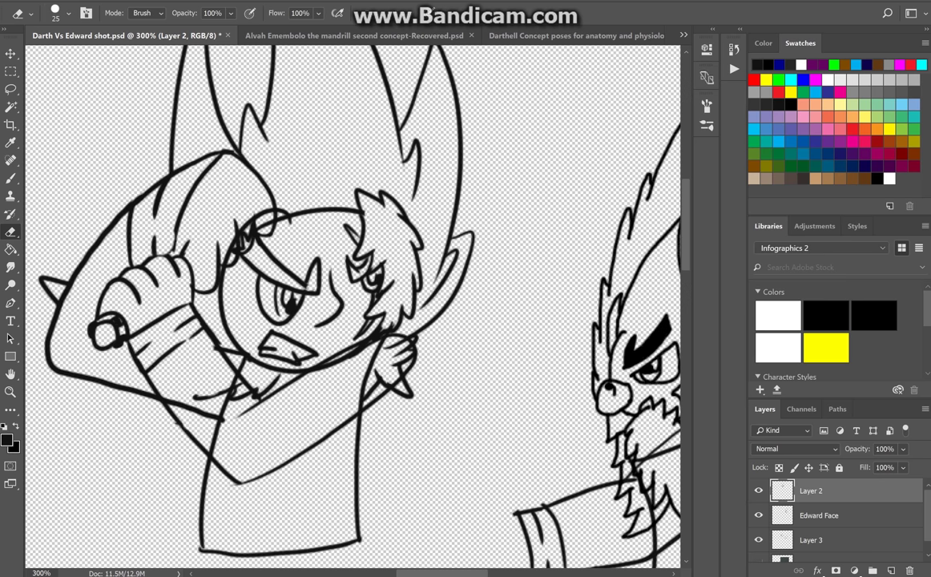
pyautogui.moveTo(232, 200); pyautogui.dragTo(208, 236)
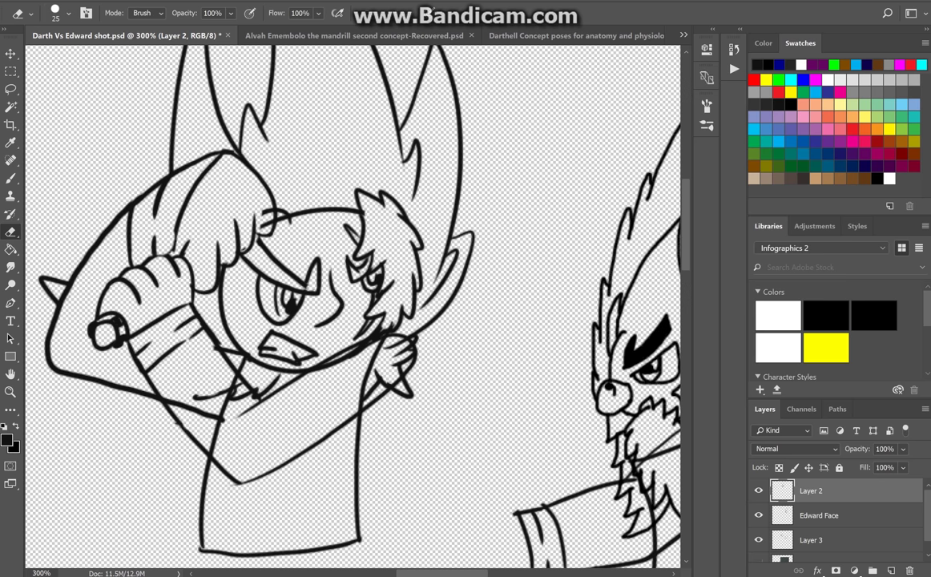
# Step: Erase the stray curved and spiky strokes left of the collar, below the left-hand character's chin
pyautogui.hotkey('ctrl', '+')
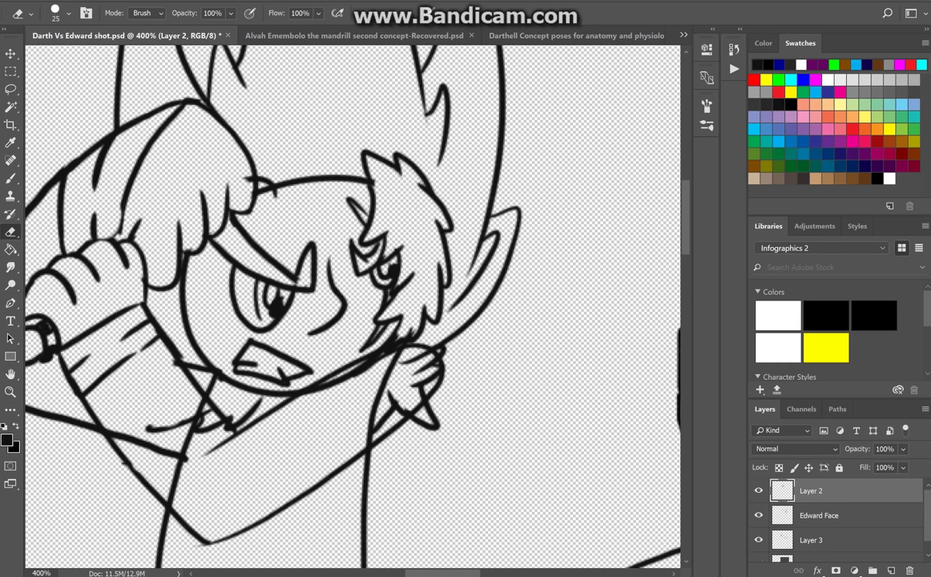
pyautogui.press('v')
pyautogui.click(811, 540)
pyautogui.hscroll(-5, 352, 304)
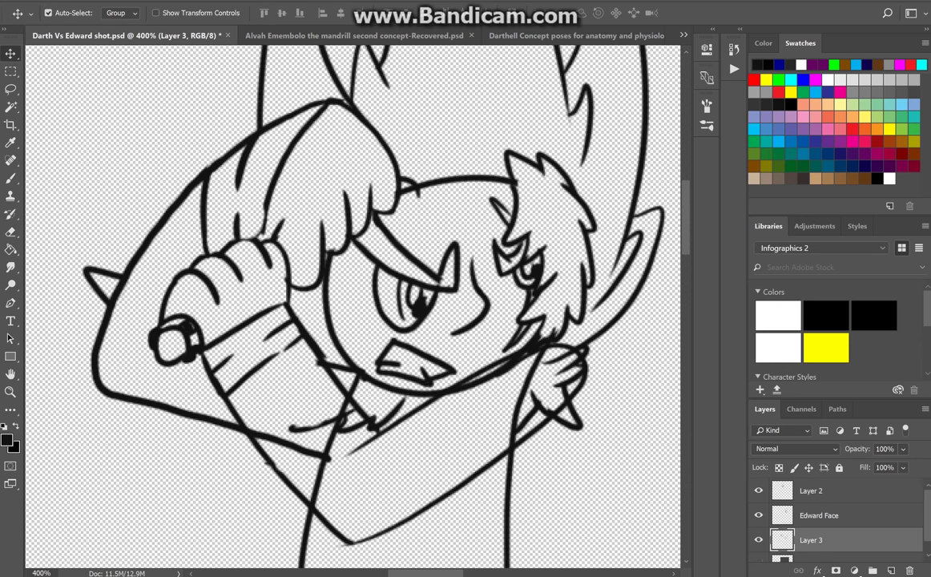
pyautogui.press('b')
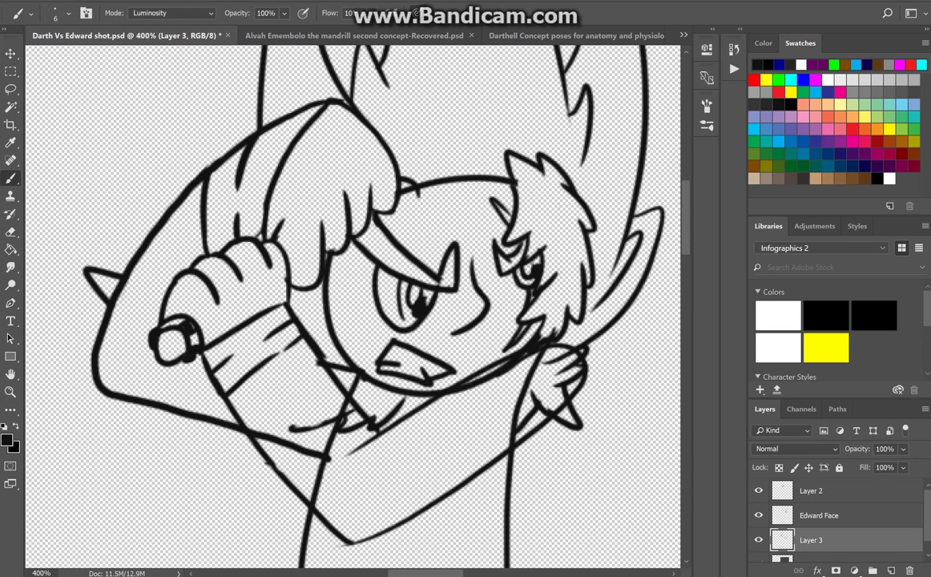
pyautogui.scroll(-3, 353, 305)
pyautogui.hscroll(3, 353, 304)
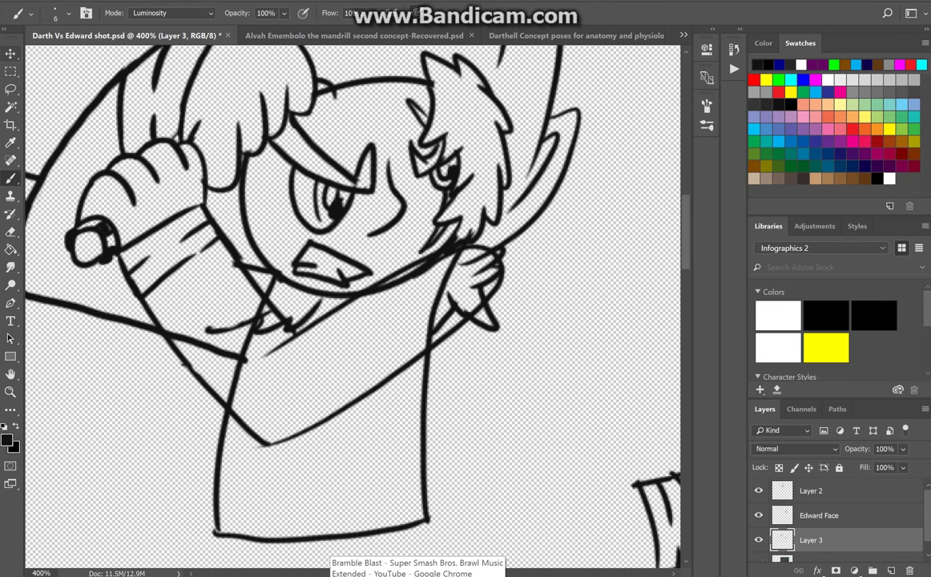
pyautogui.press('v')
pyautogui.keyDown('ctrl'); pyautogui.click(811, 491); pyautogui.keyUp('ctrl')
pyautogui.press('b')
pyautogui.press('v')
pyautogui.click(811, 490)
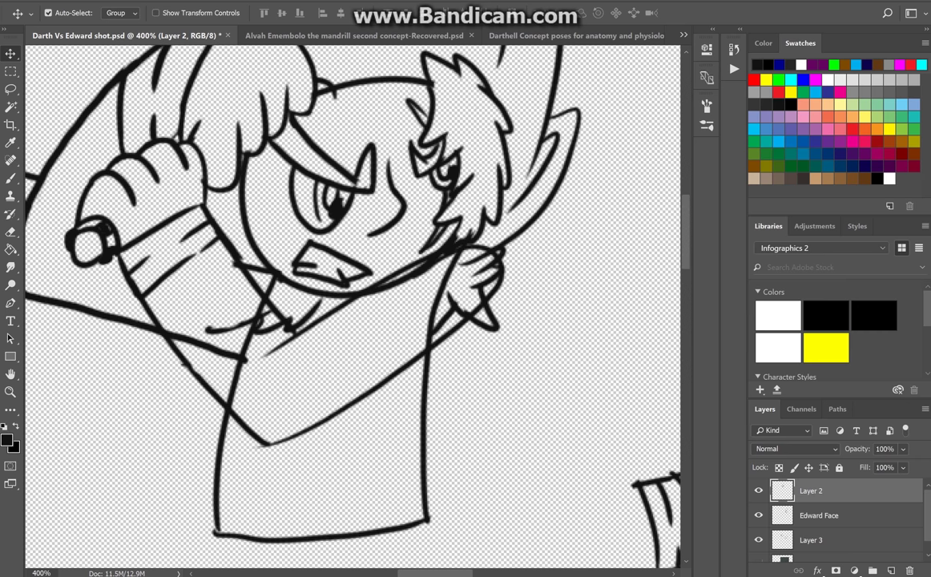
pyautogui.press('e')
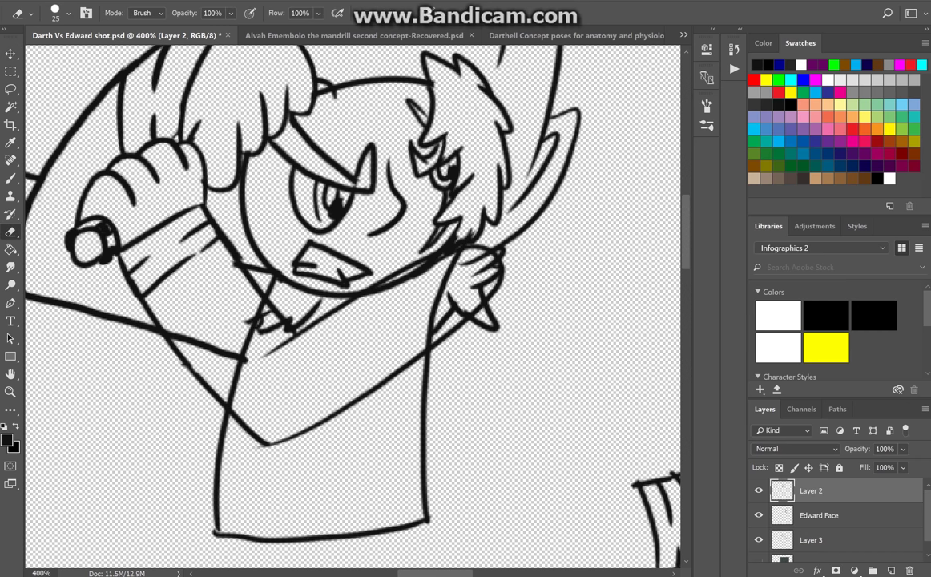
pyautogui.press('v')
pyautogui.click(811, 540)
pyautogui.press('e')
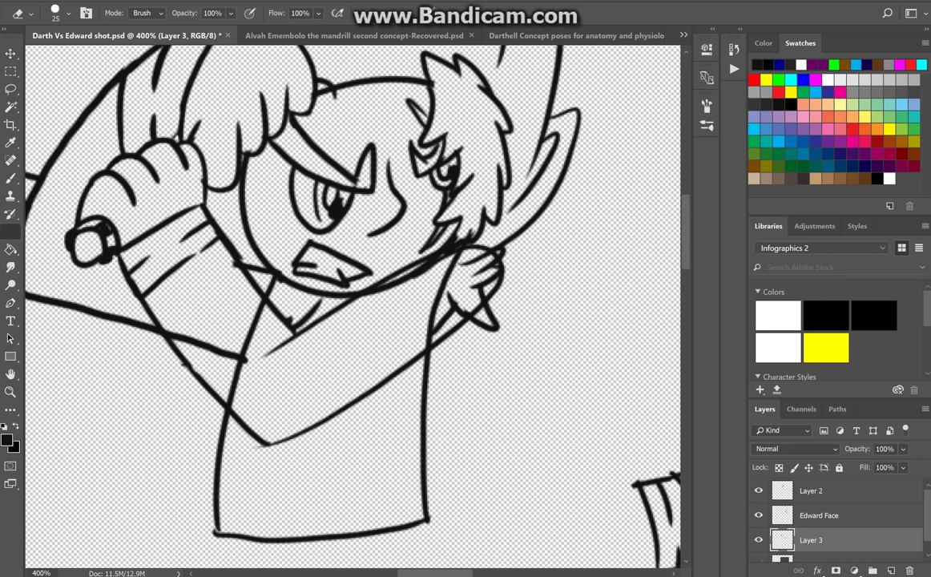
# Step: Erase the finger lines and the part of the spike lying inside the far end of the crossed arm on Layer 2
pyautogui.scroll(-3, 353, 304)
pyautogui.scroll(-3, 352, 304)
pyautogui.scroll(4, 352, 305)
pyautogui.hotkey('alt', ']')
pyautogui.scroll(1, 353, 305)
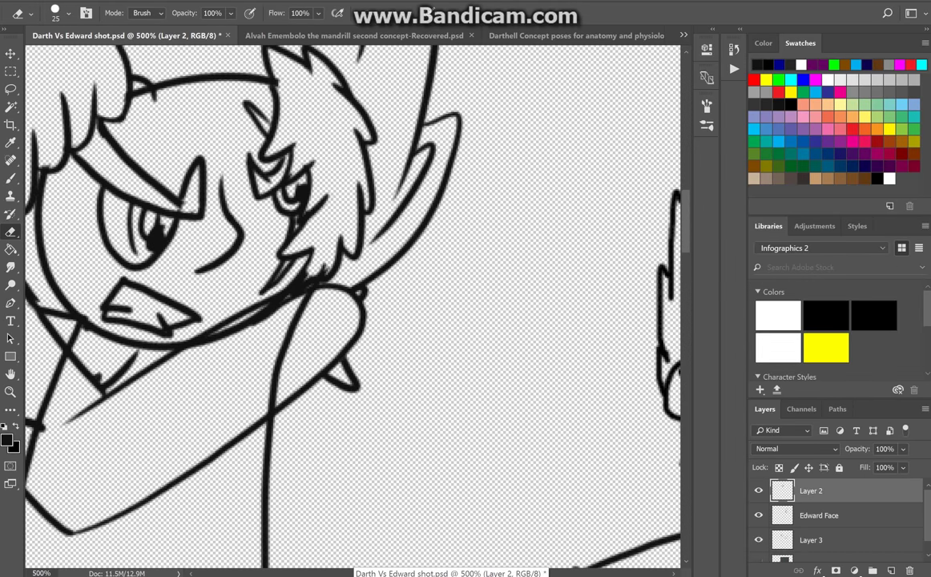
pyautogui.press('space')
pyautogui.moveTo(320, 305); pyautogui.dragTo(535, 303)
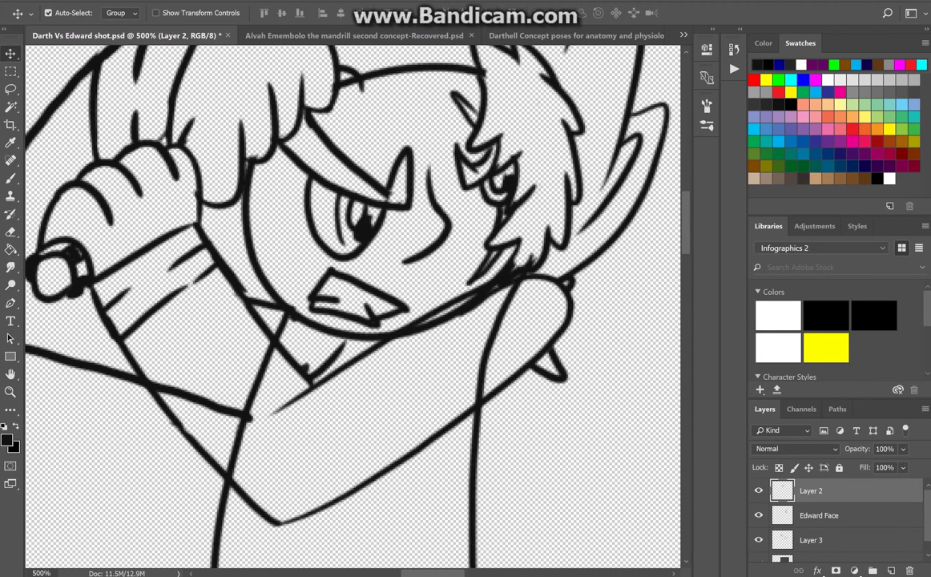
# Step: Erase the torso sides and lower sleeve line that run through the crossed arm on Layer 3
pyautogui.hotkey('alt', '[')
pyautogui.hotkey('alt', '[')
pyautogui.hotkey('ctrl', 'z')
pyautogui.hotkey('ctrl', 'shift', 'z')
pyautogui.hotkey('ctrl', 'z')
pyautogui.hotkey('ctrl', 'z')
pyautogui.hotkey('ctrl', 'z')
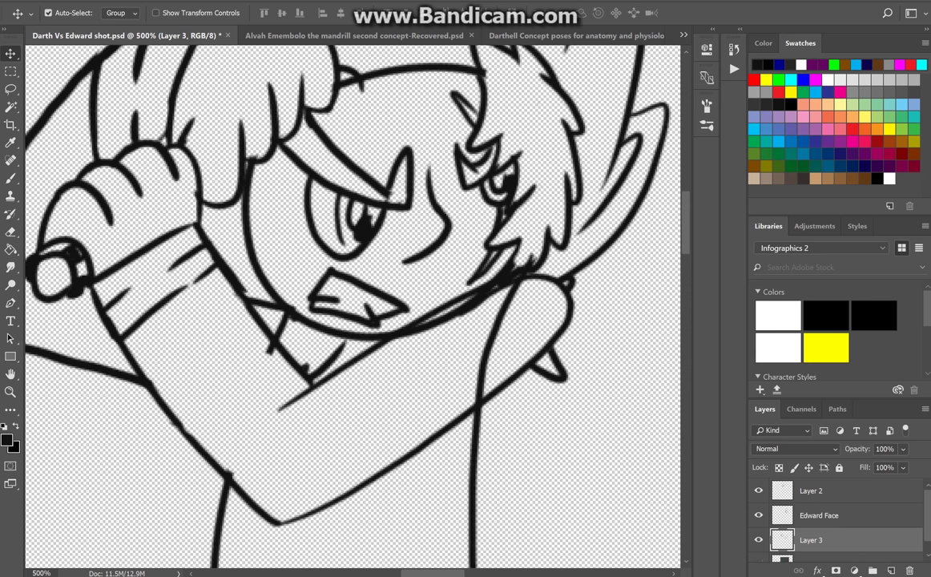
pyautogui.hotkey('ctrl', 'shift', 'z')
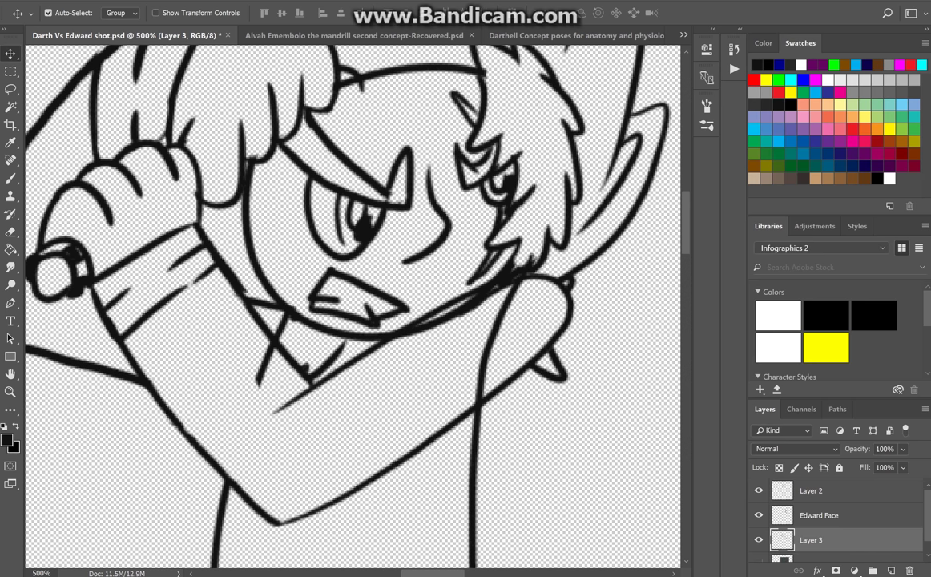
pyautogui.hotkey('ctrl', 'z')
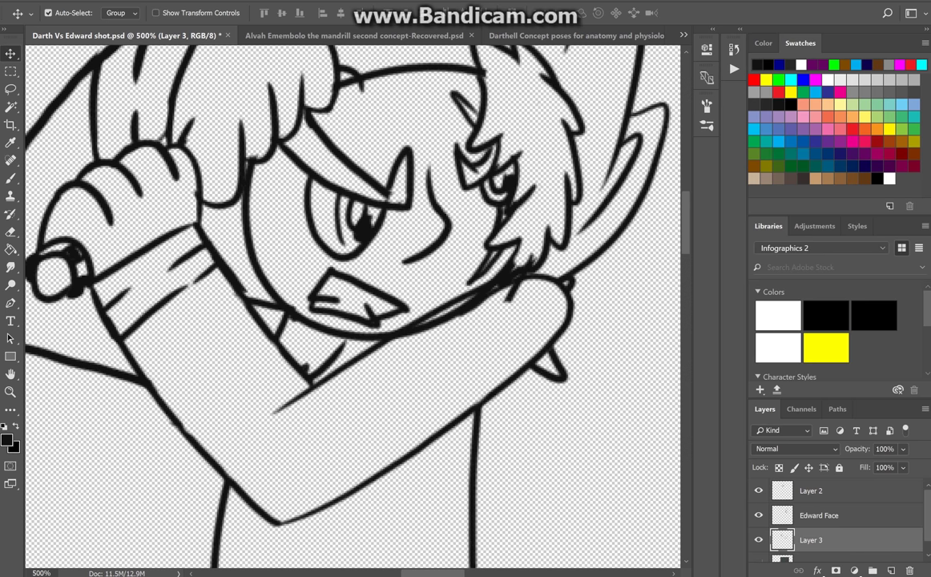
# Step: Erase the leftover torso stub and the lower head outline overlapping the crossed arm, working across Layer 2 and Layer 3
pyautogui.click(811, 490)
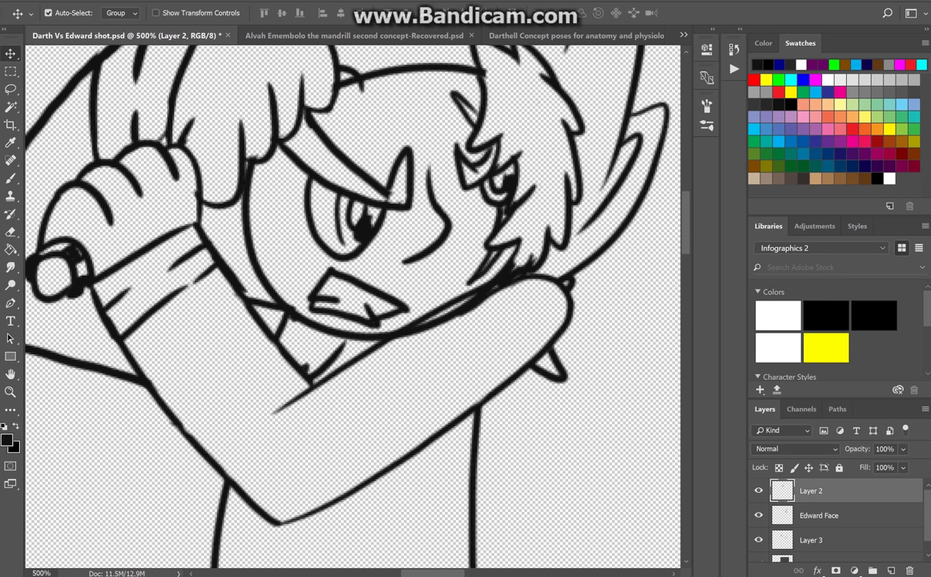
pyautogui.hotkey('ctrl', 'z')
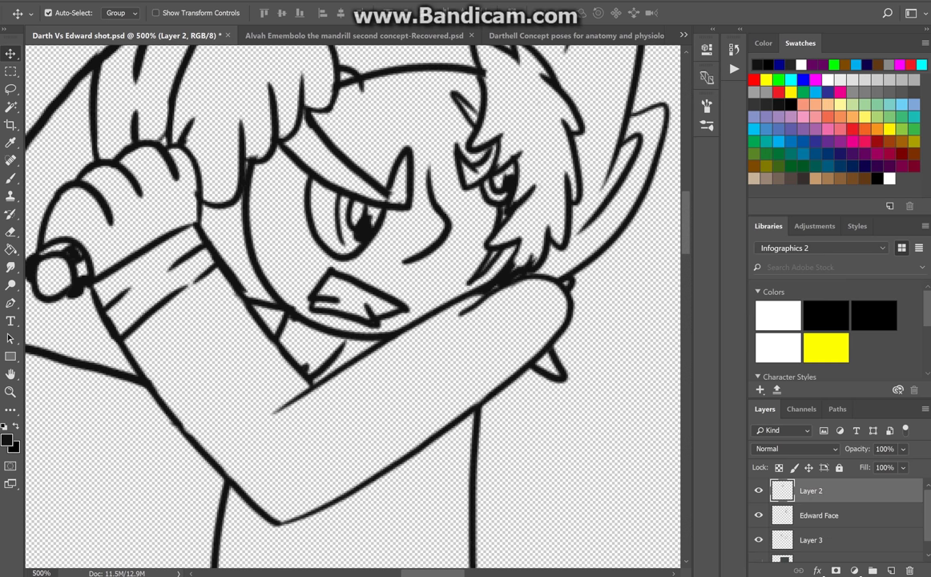
pyautogui.click(811, 540)
pyautogui.hotkey('ctrl', 'z')
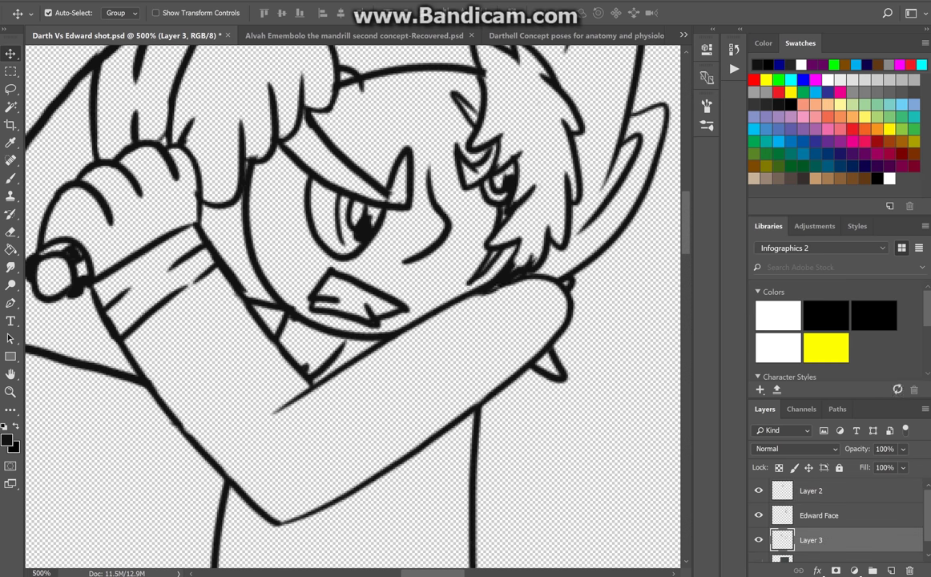
# Step: Erase the small stray spike above the raised fist's knuckles on Layer 3
pyautogui.hotkey('ctrl', '-')
pyautogui.hotkey('ctrl', '-')
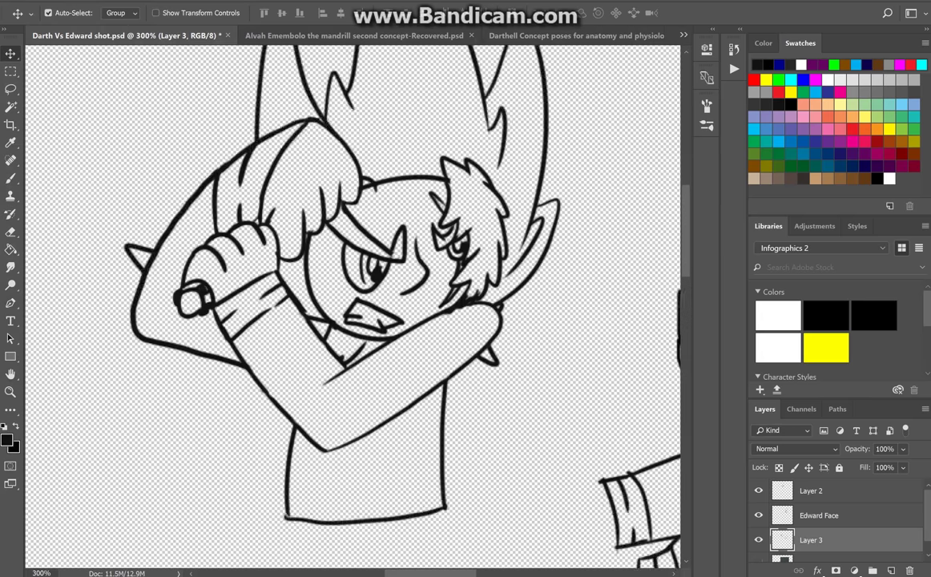
pyautogui.hotkey('ctrl', '+')
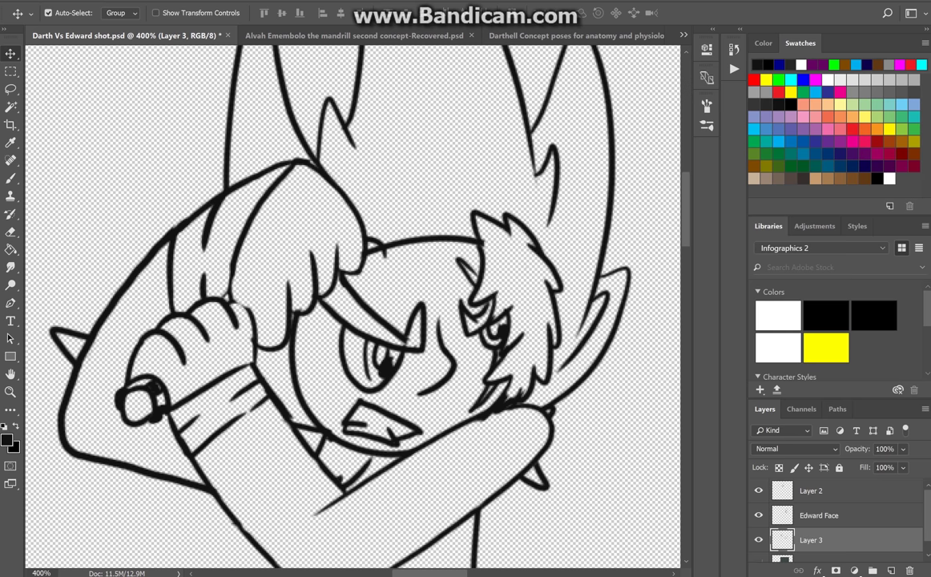
pyautogui.hotkey('ctrl', '+')
pyautogui.hotkey('ctrl', '+')
pyautogui.hotkey('ctrl', '+')
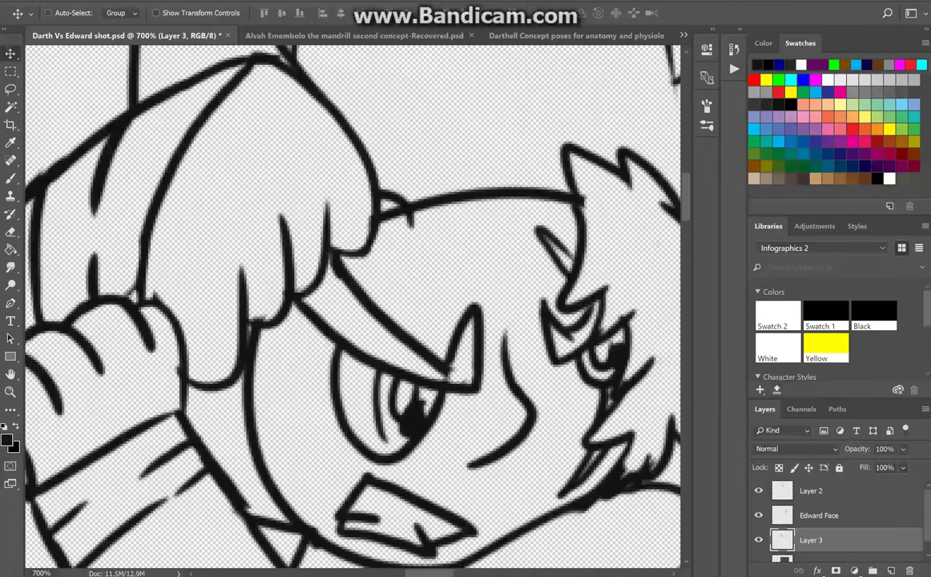
pyautogui.hotkey('ctrl', '+')
pyautogui.hotkey('ctrl', '+')
pyautogui.hscroll(-5, 353, 304)
pyautogui.press('e')
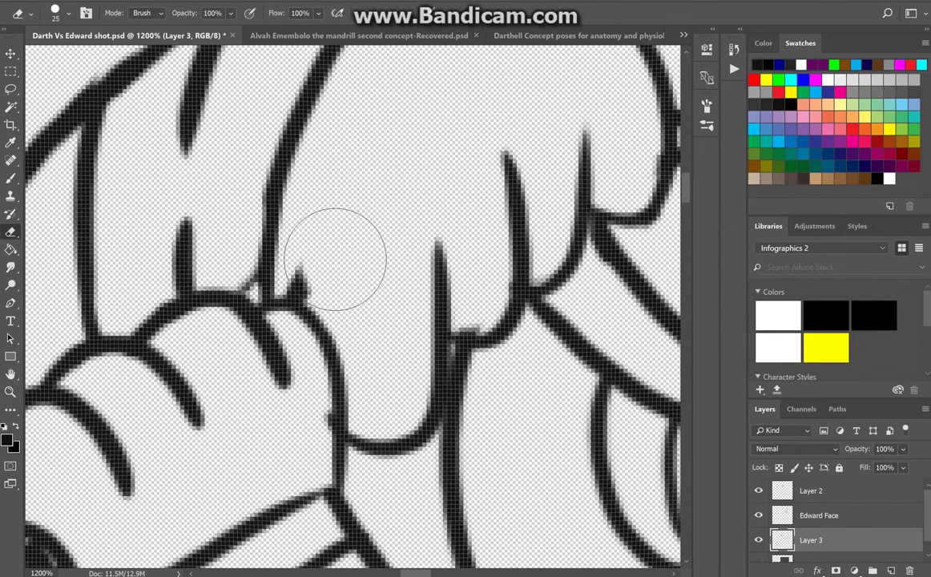
pyautogui.moveTo(298, 279); pyautogui.dragTo(272, 257)
pyautogui.hotkey('ctrl', '+')
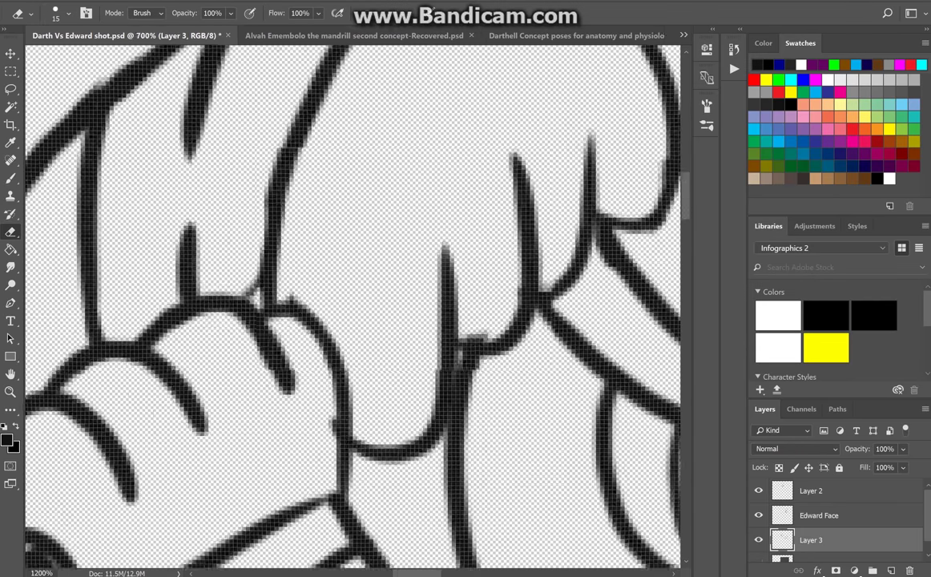
pyautogui.scroll(2, 353, 305)
pyautogui.hscroll(-2, 352, 305)
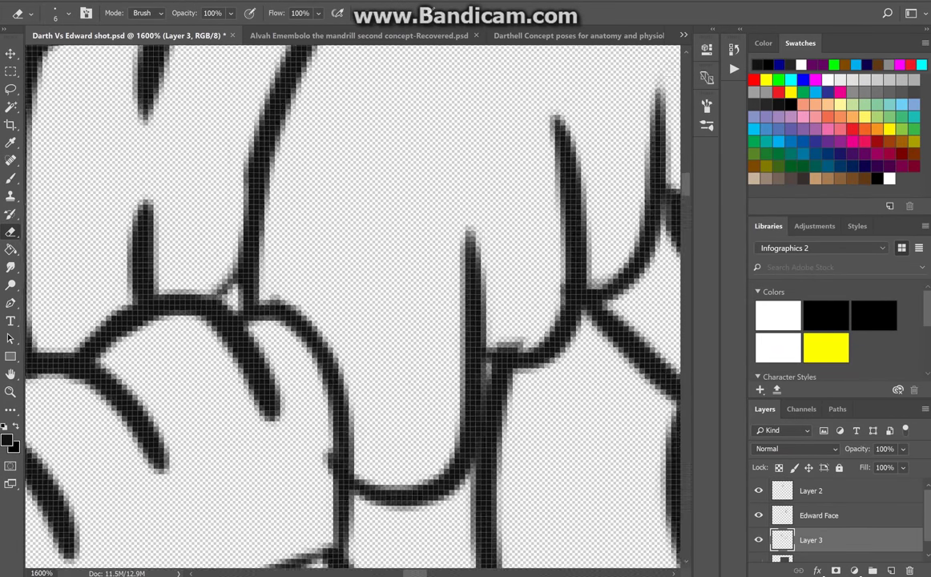
pyautogui.hotkey('alt', ']')
pyautogui.hotkey('alt', ']')
pyautogui.hotkey('ctrl', '-')
pyautogui.hotkey('ctrl', '-')
pyautogui.hotkey('ctrl', '-')
pyautogui.hotkey('ctrl', '-')
pyautogui.hotkey('ctrl', '-')
pyautogui.hotkey('ctrl', '-')
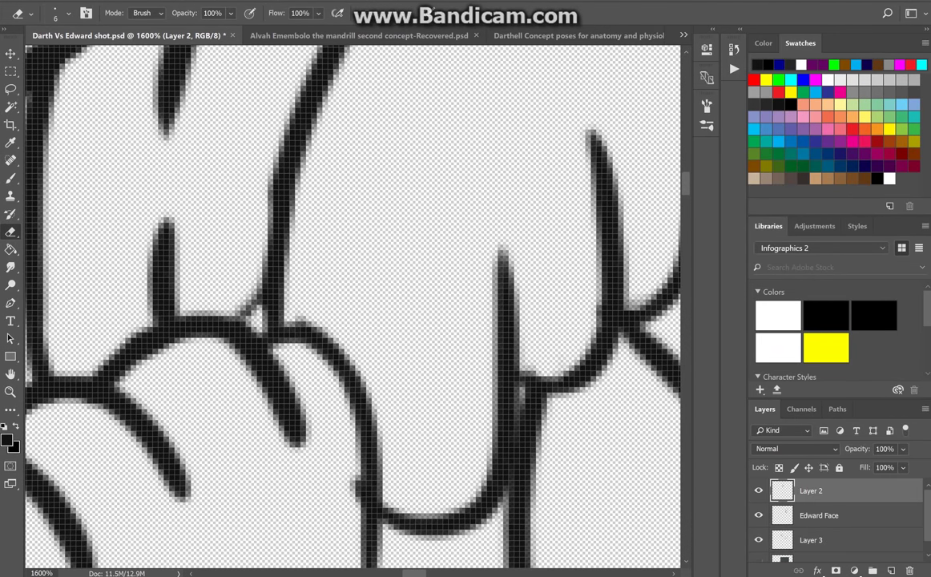
pyautogui.hotkey('ctrl', '+')
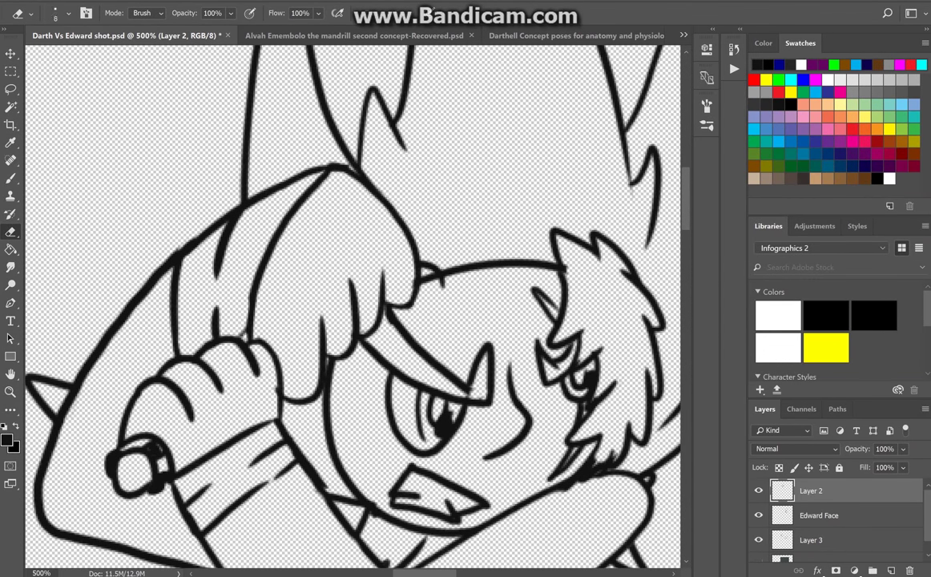
# Step: Try to erase the ends of the head outline and eyebrow beside the scalloped outline on Layer 2, undoing the erasure
pyautogui.doubleClick(849, 515)
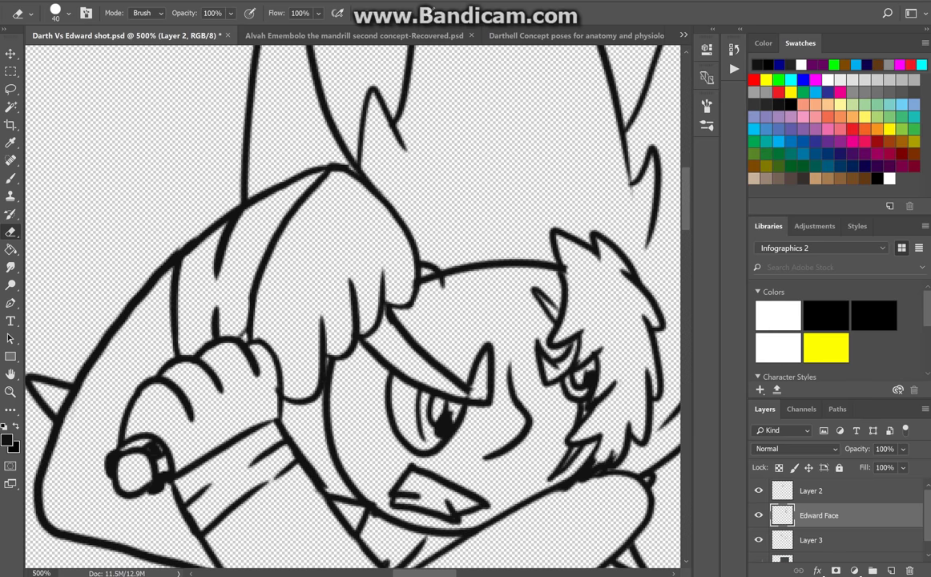
pyautogui.press('Escape')
pyautogui.hotkey('alt', '[')
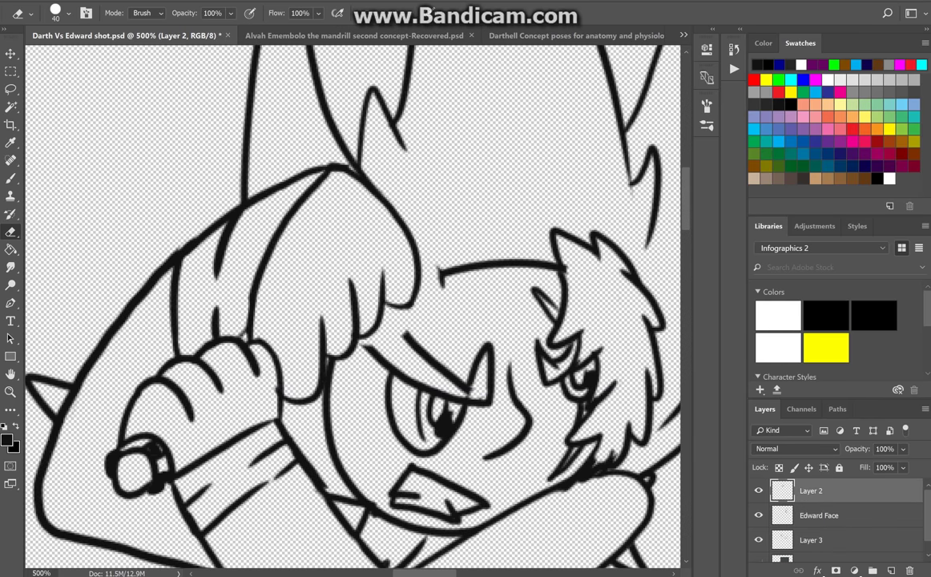
pyautogui.hotkey('ctrl', 'z')
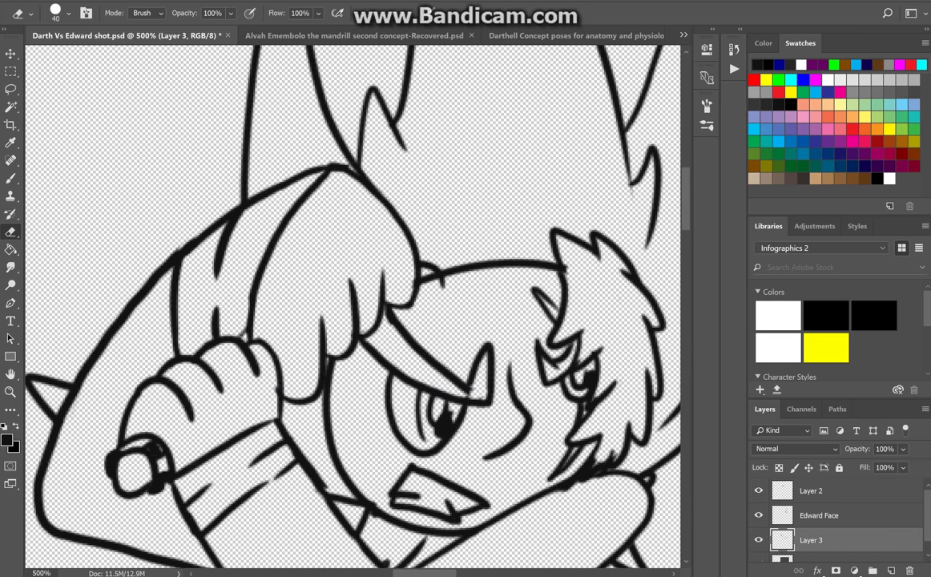
# Step: Try erasing the scalloped outline between the raised fist and the face on Layer 3
pyautogui.moveTo(377, 201); pyautogui.dragTo(305, 321)
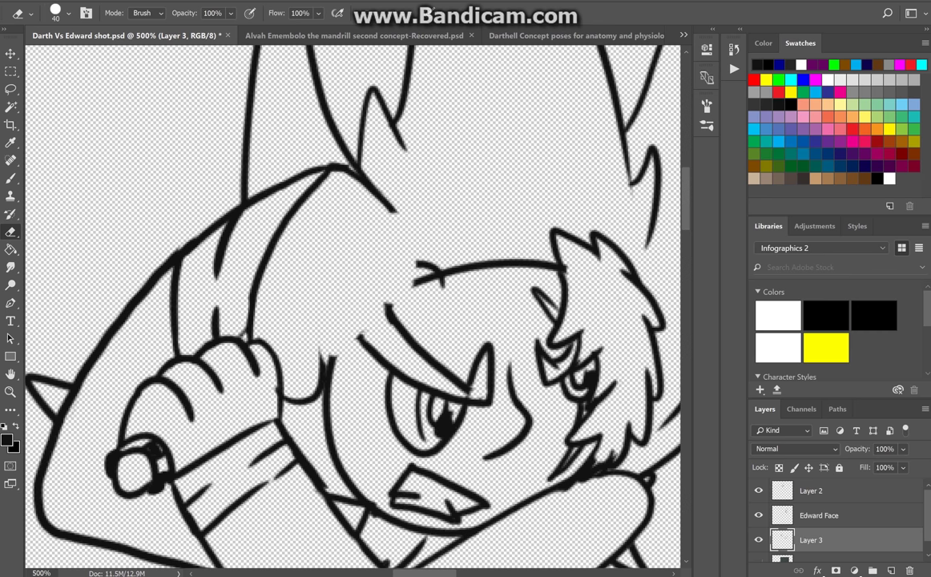
pyautogui.moveTo(392, 210); pyautogui.dragTo(336, 165)
pyautogui.press('b')
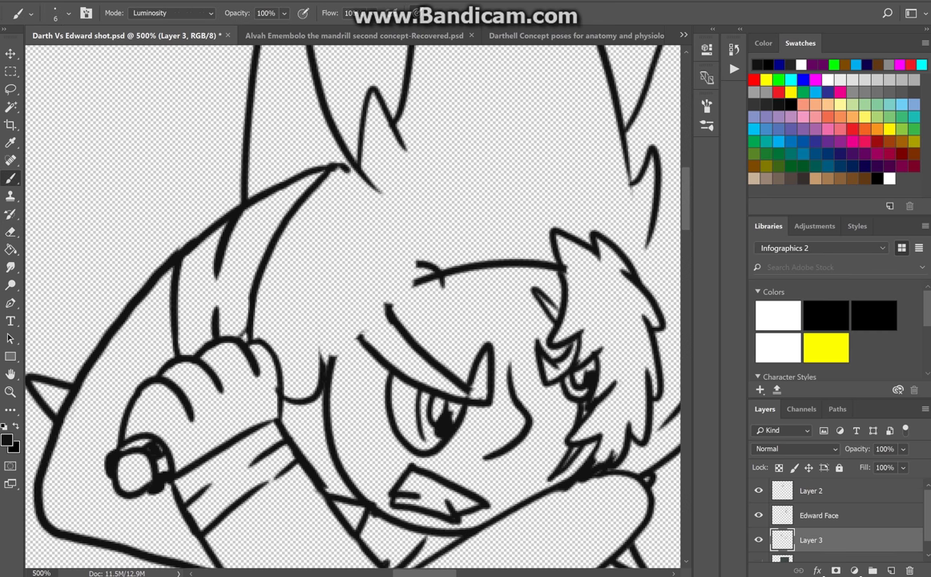
# Step: Try redrawing the scalloped outline smaller on Layer 3, stepping from its peak down to the raised fist's knuckles
pyautogui.moveTo(330, 165); pyautogui.dragTo(377, 256)
pyautogui.moveTo(329, 192)
pyautogui.mouseDown()
pyautogui.moveTo(308, 261)
pyautogui.moveTo(290, 241)
pyautogui.moveTo(272, 304)
pyautogui.mouseUp()
pyautogui.hotkey('ctrl', 'z')
pyautogui.hotkey('ctrl', 'z')
pyautogui.moveTo(302, 213); pyautogui.dragTo(276, 281)
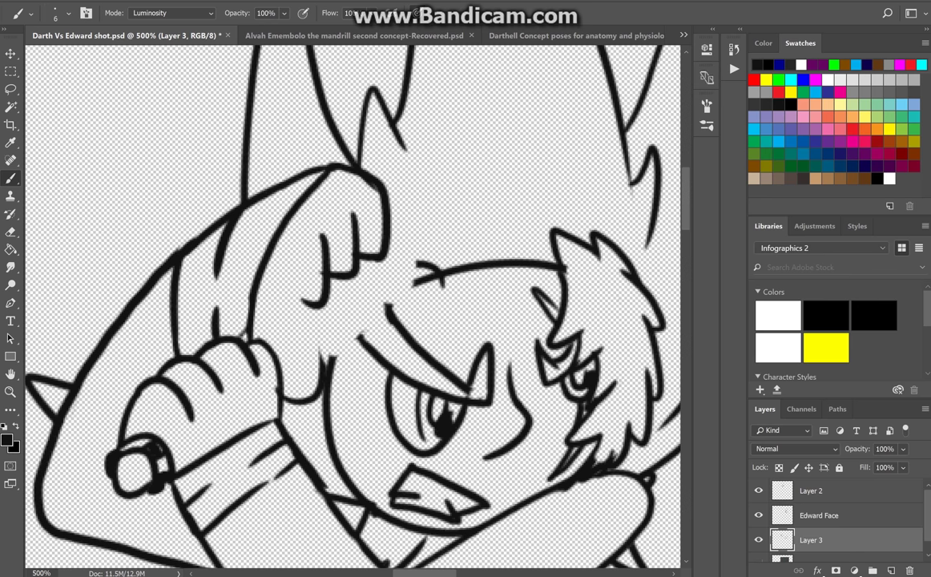
pyautogui.moveTo(314, 249); pyautogui.dragTo(284, 319)
pyautogui.hotkey('ctrl', 'z')
pyautogui.moveTo(312, 255)
pyautogui.mouseDown()
pyautogui.moveTo(282, 320)
pyautogui.moveTo(290, 324)
pyautogui.mouseUp()
pyautogui.hotkey('ctrl', 'z')
pyautogui.moveTo(264, 284); pyautogui.dragTo(235, 307)
pyautogui.hotkey('ctrl', 'z')
pyautogui.moveTo(276, 238)
pyautogui.mouseDown()
pyautogui.moveTo(267, 295)
pyautogui.moveTo(325, 303)
pyautogui.moveTo(274, 353)
pyautogui.mouseUp()
pyautogui.hotkey('ctrl', 'z')
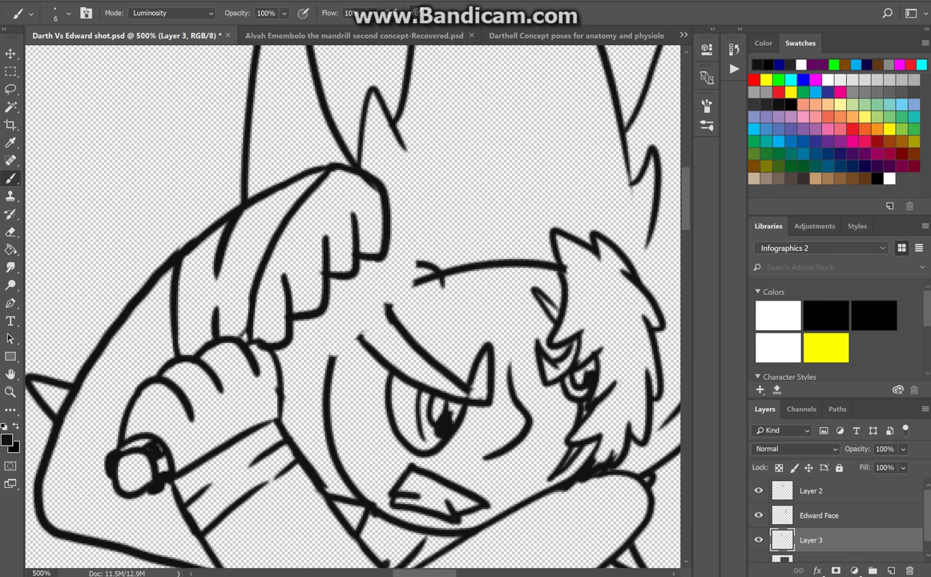
# Step: Undo the redrawn strokes and the erasures of the scalloped outline beside the face
pyautogui.hotkey('ctrl', 'z')
pyautogui.hotkey('ctrl', 'z')
pyautogui.hotkey('ctrl', 'z')
pyautogui.hotkey('ctrl', 'z')
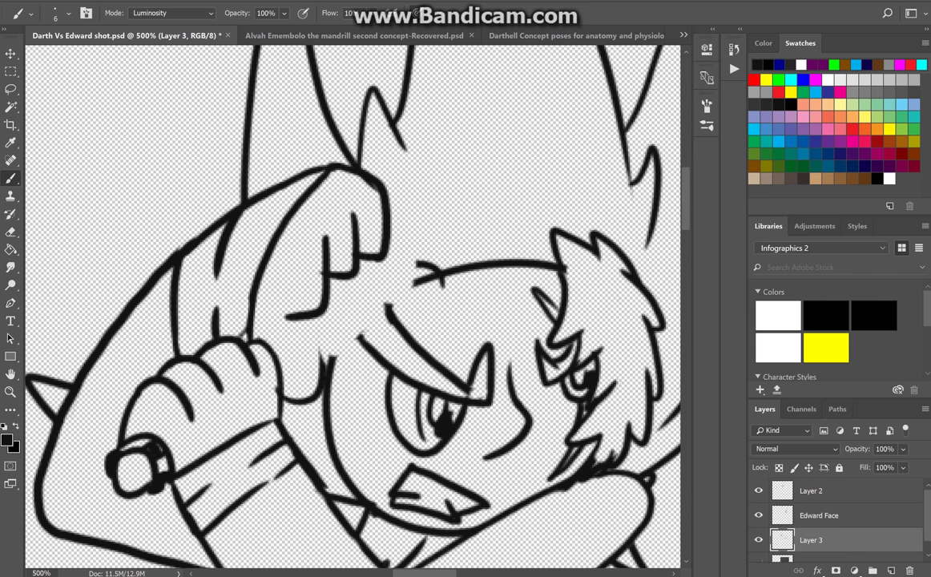
pyautogui.moveTo(380, 192); pyautogui.dragTo(290, 330)
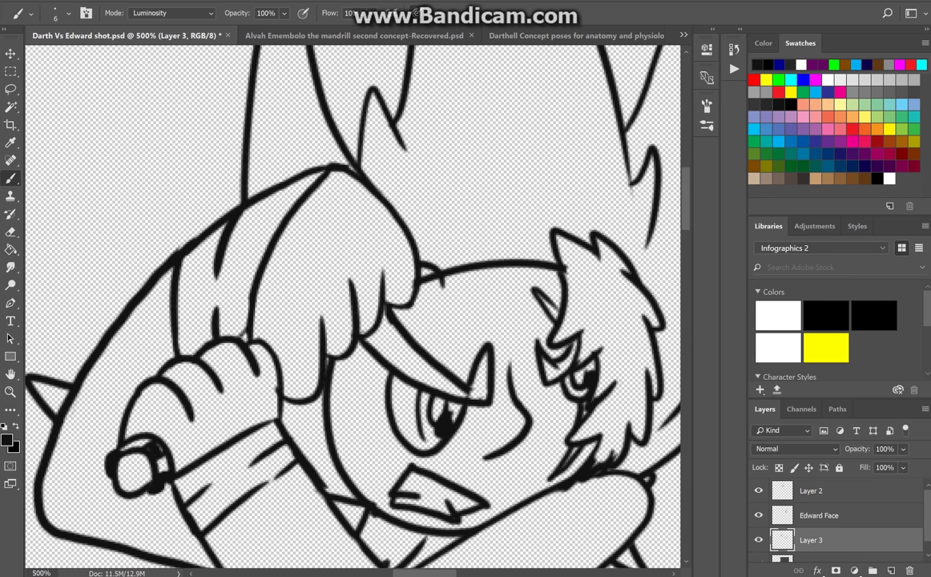
# Step: Erase the stray stub and small arc where the head outline meets the scalloped outline, working on Layer 2
pyautogui.press('e')
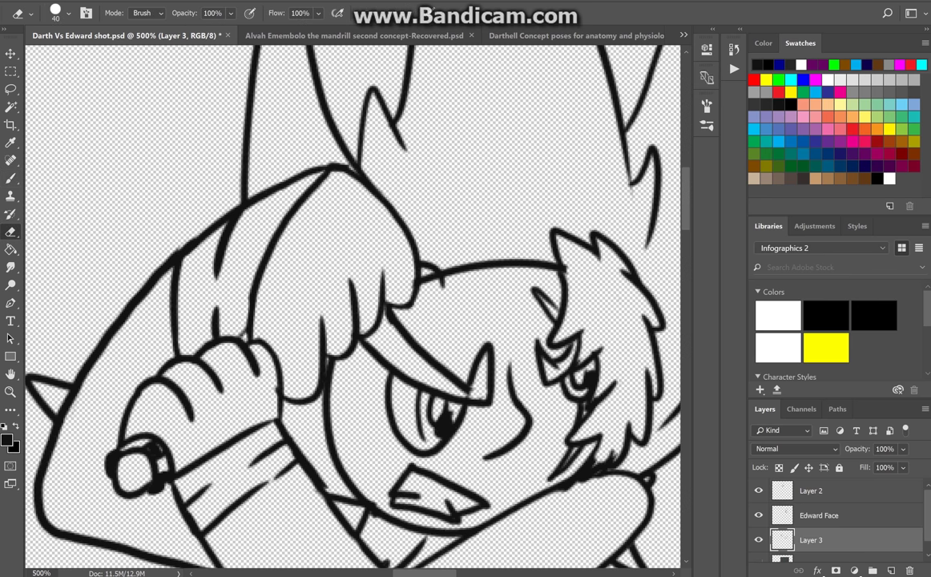
pyautogui.hotkey('ctrl', '+')
pyautogui.hotkey('ctrl', '+')
pyautogui.hotkey('ctrl', '+')
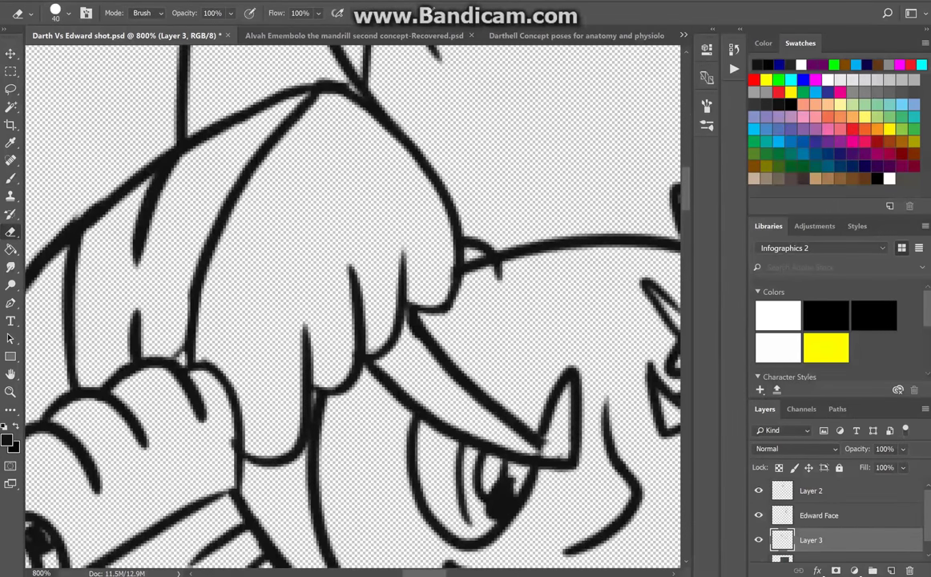
pyautogui.hotkey('alt', ']')
pyautogui.press('[')
pyautogui.press('[')
pyautogui.press('[')
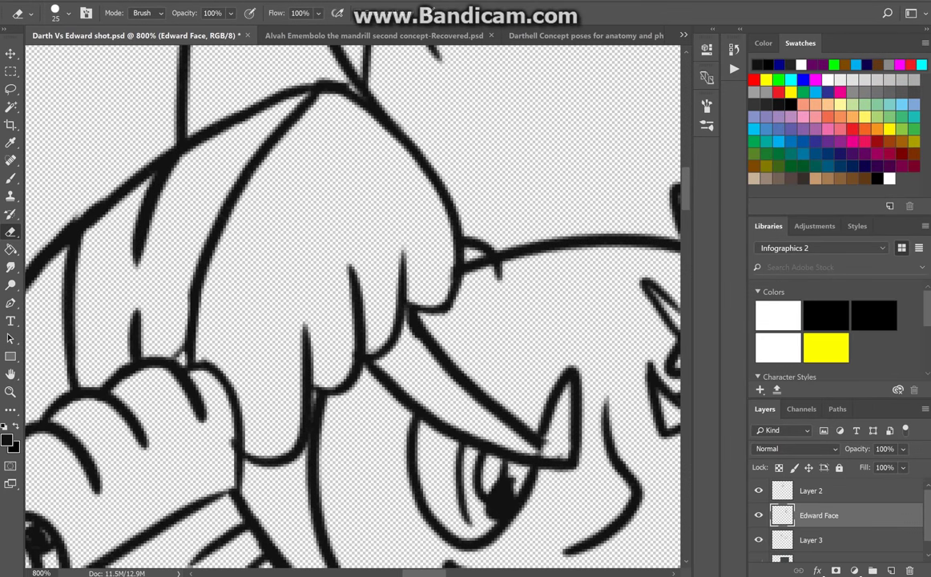
pyautogui.hotkey('alt', '[')
pyautogui.hotkey('alt', ']')
pyautogui.hotkey('alt', ']')
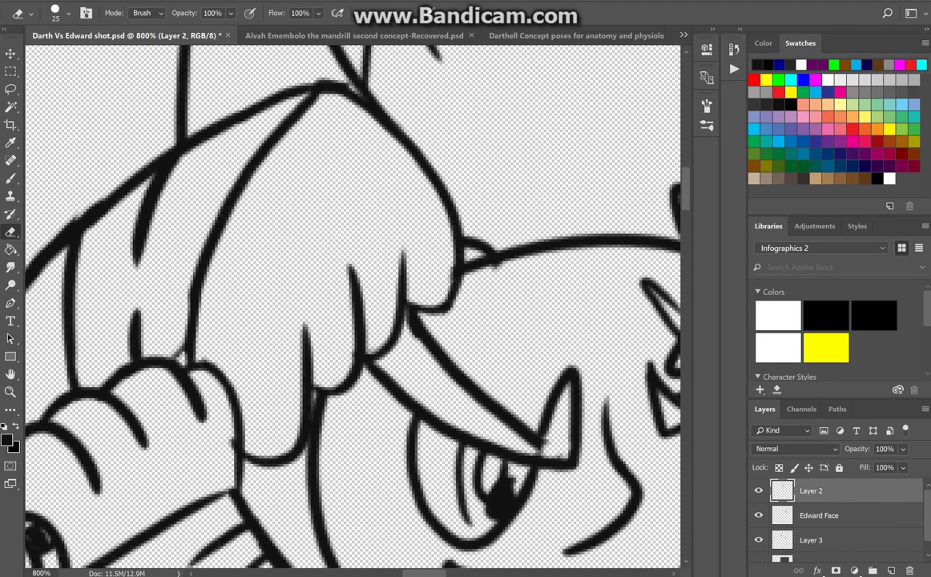
pyautogui.moveTo(471, 250); pyautogui.dragTo(491, 253)
pyautogui.scroll(-5, 352, 305)
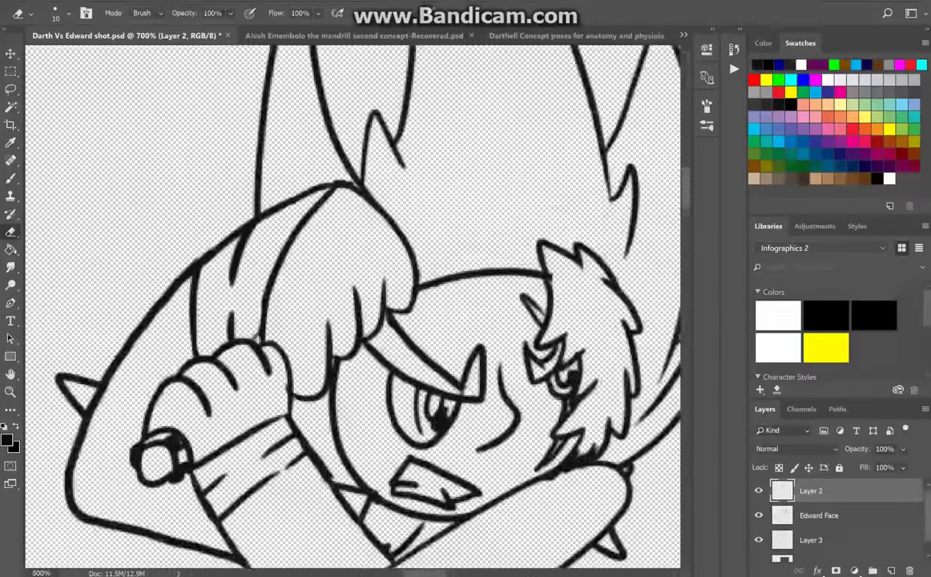
pyautogui.scroll(5, 352, 304)
pyautogui.hotkey('alt', '[')
pyautogui.hotkey('alt', '[')
pyautogui.scroll(-1, 352, 304)
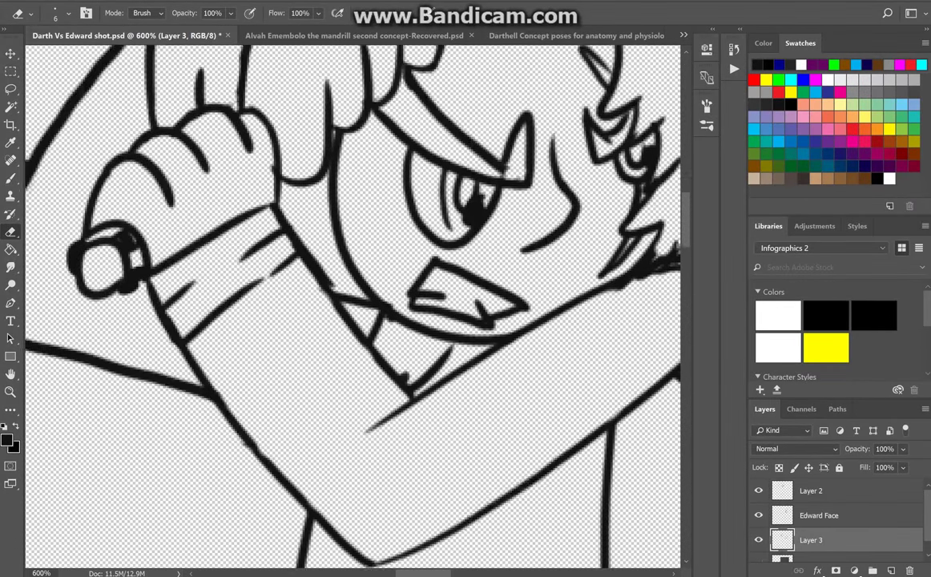
pyautogui.hotkey('alt', ']')
pyautogui.hotkey('alt', ']')
pyautogui.scroll(-2, 352, 305)
pyautogui.scroll(-5, 353, 304)
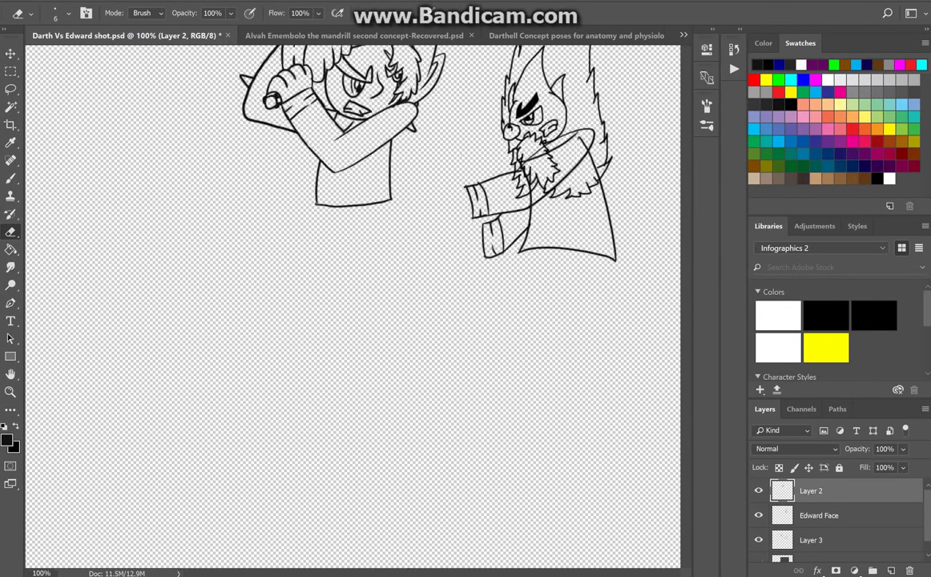
# Step: Erase the bearded character's duplicate upper arm line and torso stub on Layer 3, and patch the shoulder line with the brush
pyautogui.scroll(5, 352, 305)
pyautogui.hotkey('alt', '[')
pyautogui.hotkey('alt', '[')
pyautogui.scroll(2, 352, 304)
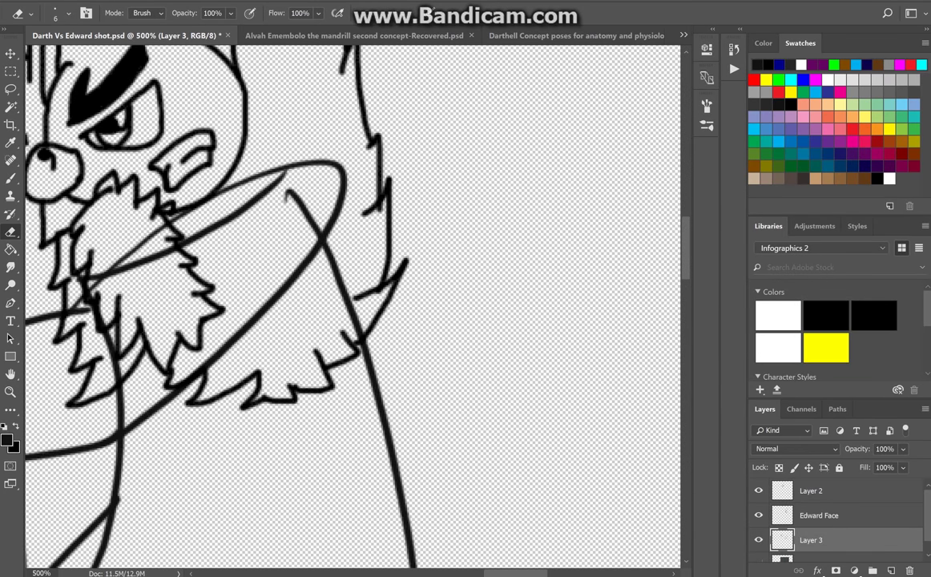
pyautogui.hscroll(-5, 353, 305)
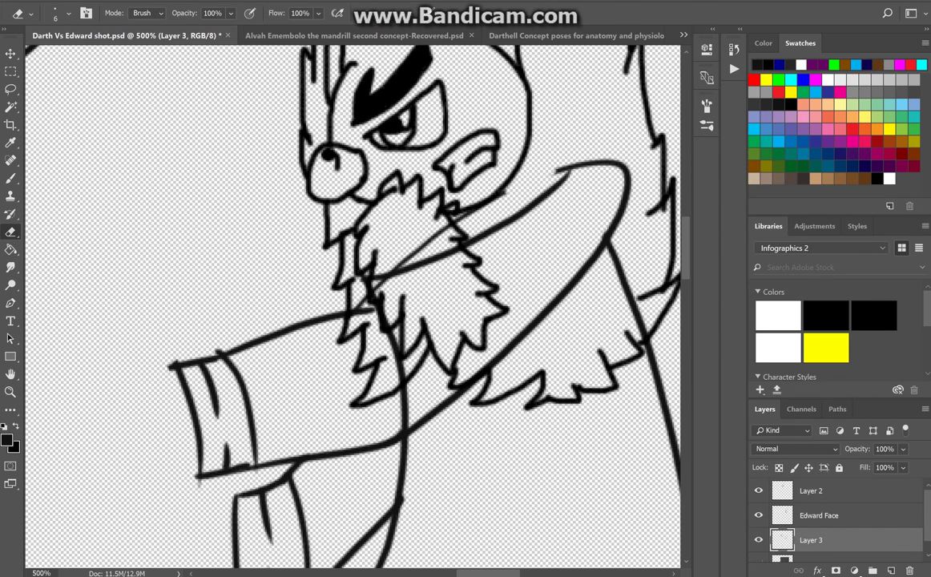
pyautogui.moveTo(453, 178); pyautogui.dragTo(384, 223)
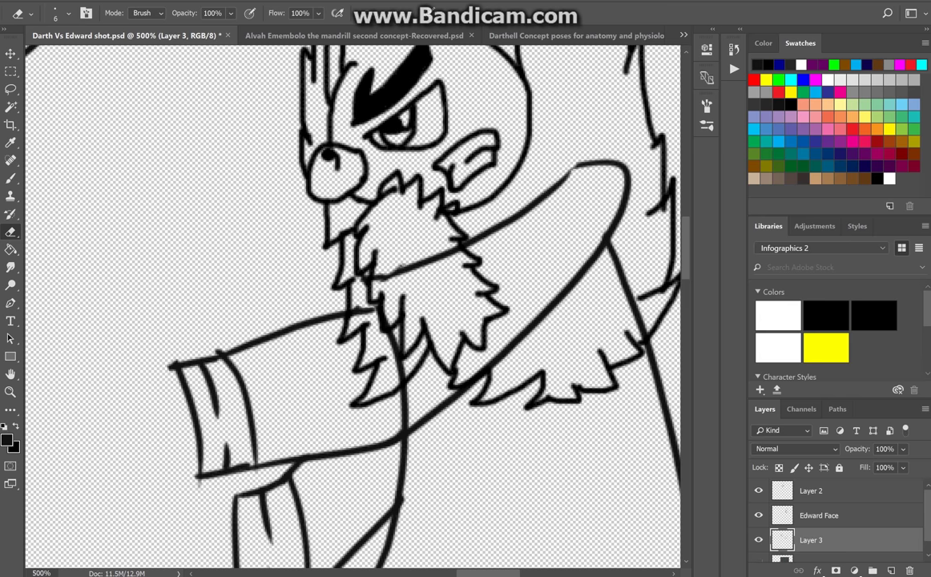
pyautogui.press('b')
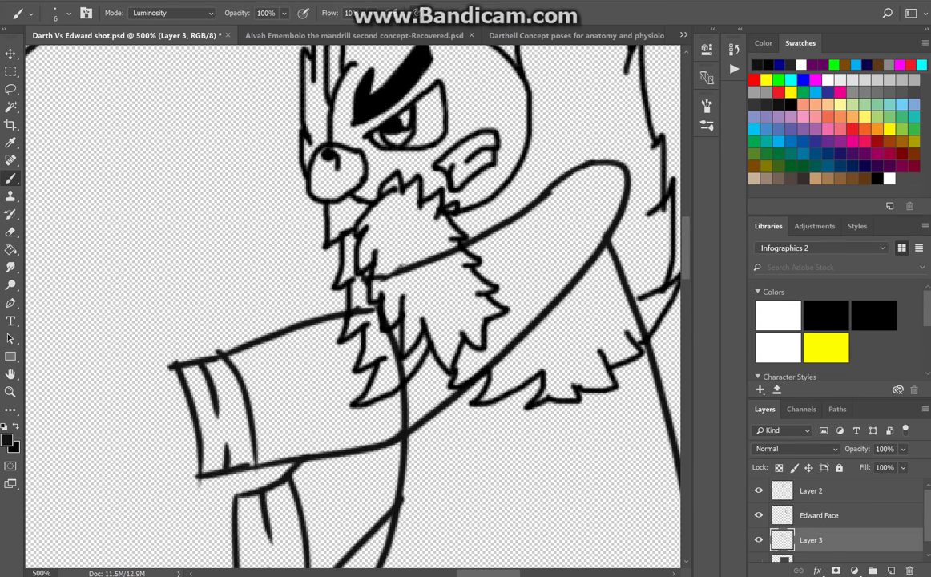
# Step: Check which lines belong to Layer 3 and Edward Face by toggling layer visibility
pyautogui.hotkey('ctrl', '0')
pyautogui.hotkey('ctrl', '1')
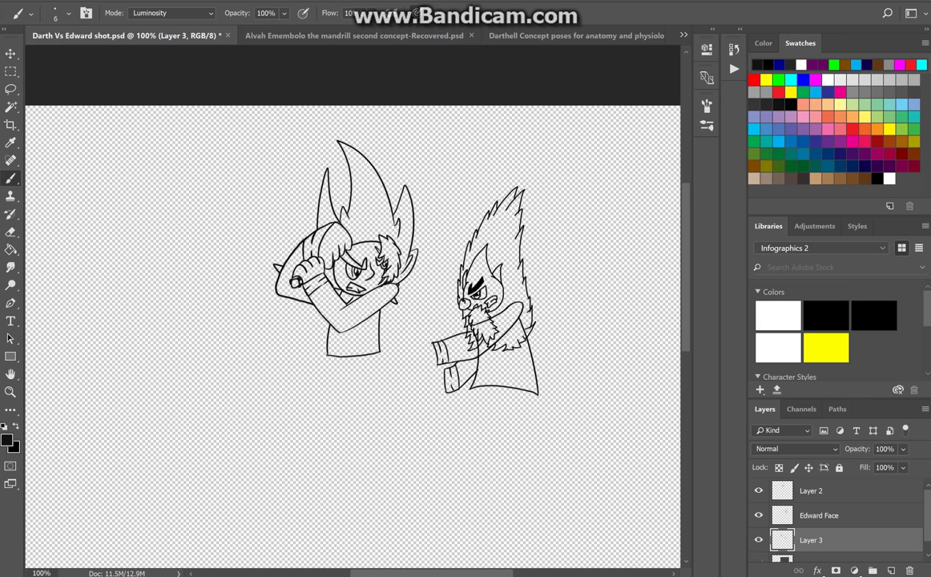
pyautogui.click(819, 516)
pyautogui.click(811, 539)
pyautogui.click(758, 540)
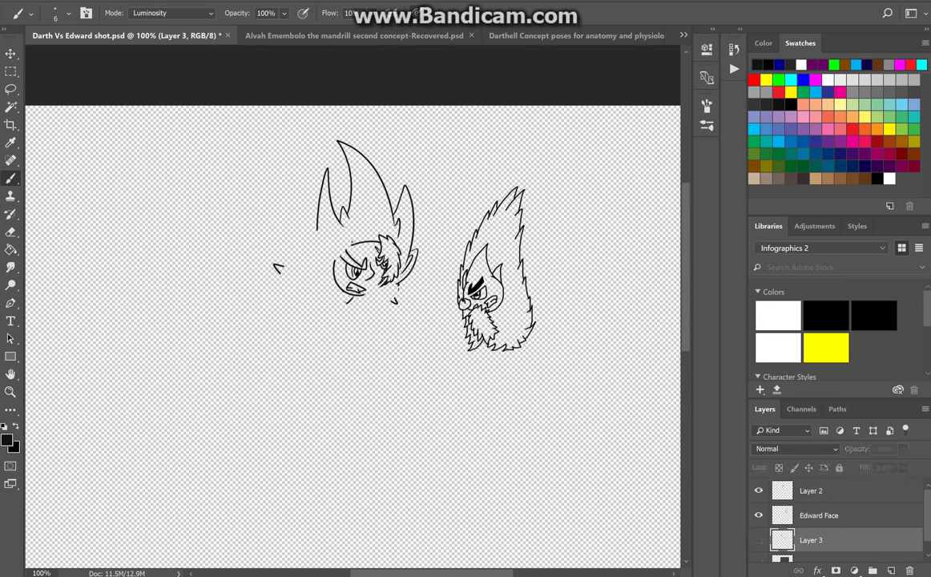
pyautogui.click(758, 539)
pyautogui.click(818, 516)
pyautogui.press('v')
pyautogui.moveTo(490, 264)
pyautogui.mouseDown()
pyautogui.moveTo(498, 260)
pyautogui.moveTo(462, 276)
pyautogui.moveTo(498, 265)
pyautogui.mouseUp()
pyautogui.hotkey('ctrl', '+')
pyautogui.hotkey('ctrl', '+')
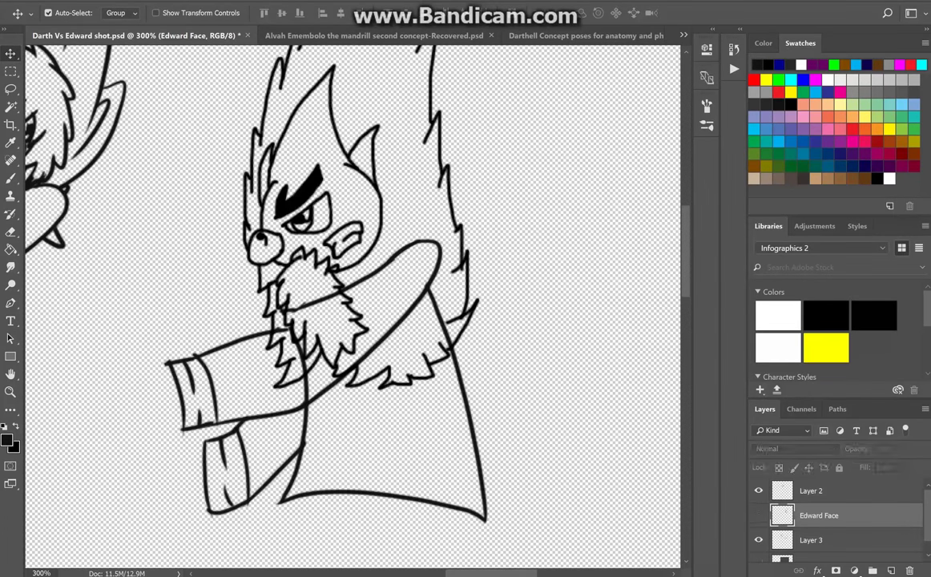
# Step: Replace the bearded character's upper arm line with a straighter one from the beard to the shoulder on Layer 3
pyautogui.click(810, 540)
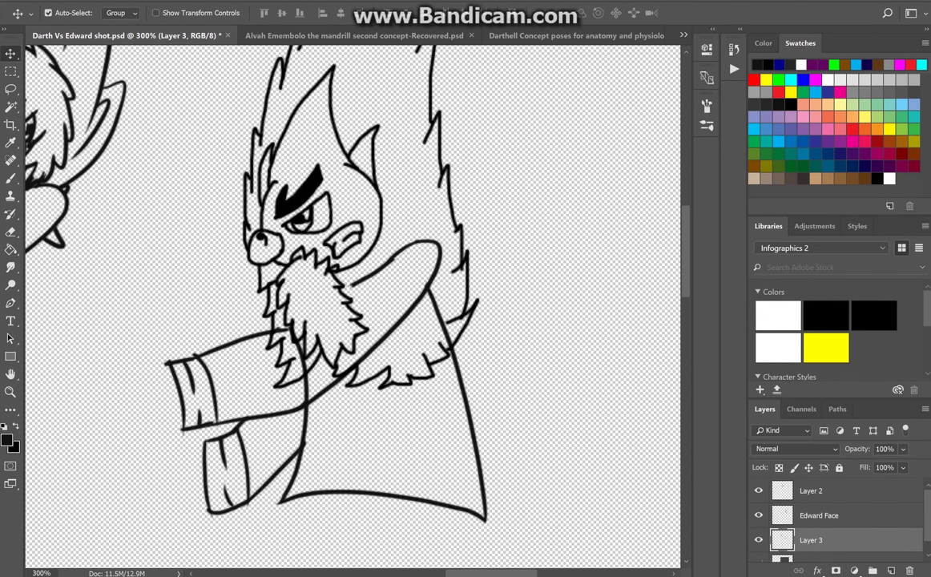
pyautogui.press('b')
pyautogui.moveTo(332, 257)
pyautogui.mouseDown()
pyautogui.moveTo(266, 301)
pyautogui.moveTo(439, 253)
pyautogui.mouseUp()
pyautogui.hotkey('ctrl', 'alt', 'z')
pyautogui.hotkey('ctrl', 'alt', 'z')
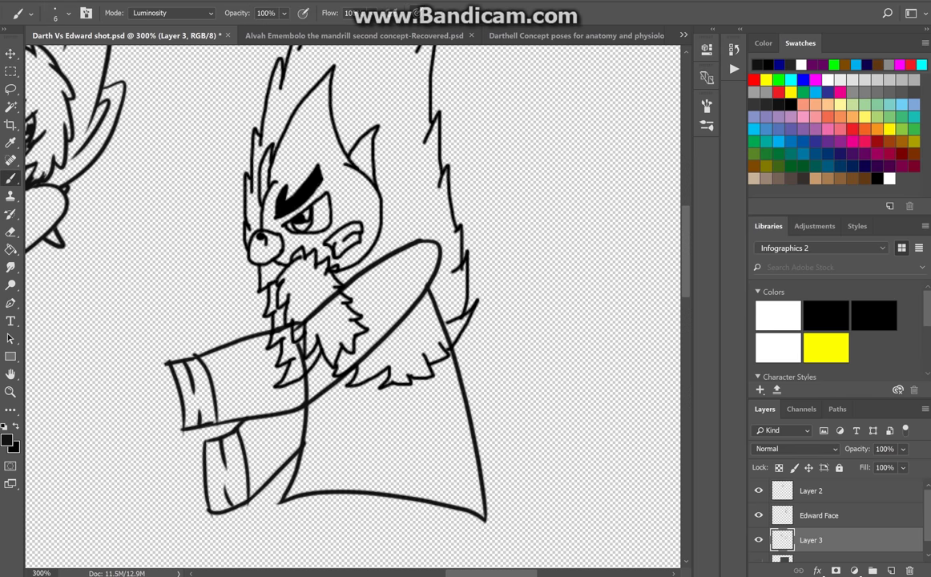
# Step: Show the pose sheet on Layer 1 and draw the raised-fist character's first outer thigh line from the torso's lower corner on Layer 3
pyautogui.scroll(-5, 353, 304)
pyautogui.scroll(4, 353, 304)
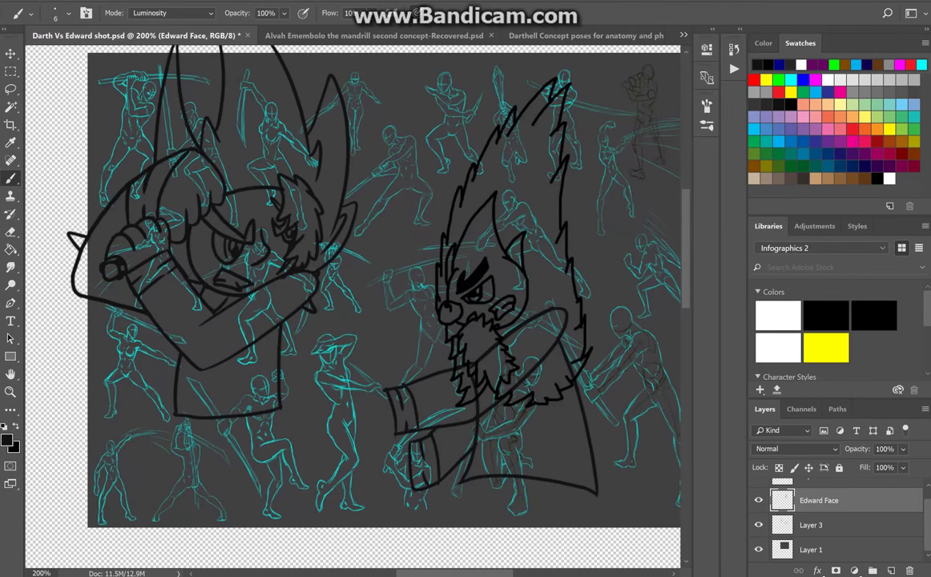
pyautogui.scroll(-3, 352, 305)
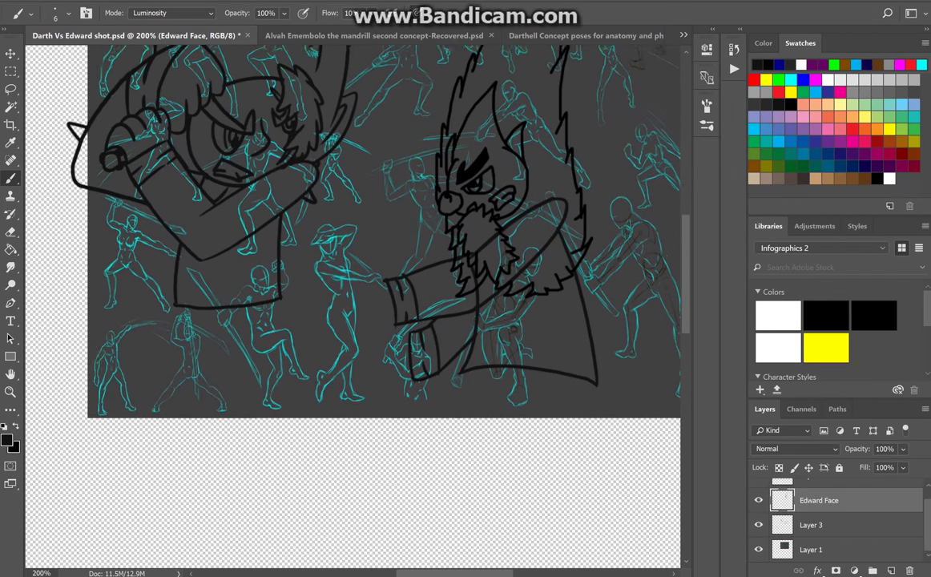
pyautogui.scroll(1, 352, 305)
pyautogui.hotkey('alt', '[')
pyautogui.hotkey('ctrl', '-')
pyautogui.hotkey('ctrl', '+')
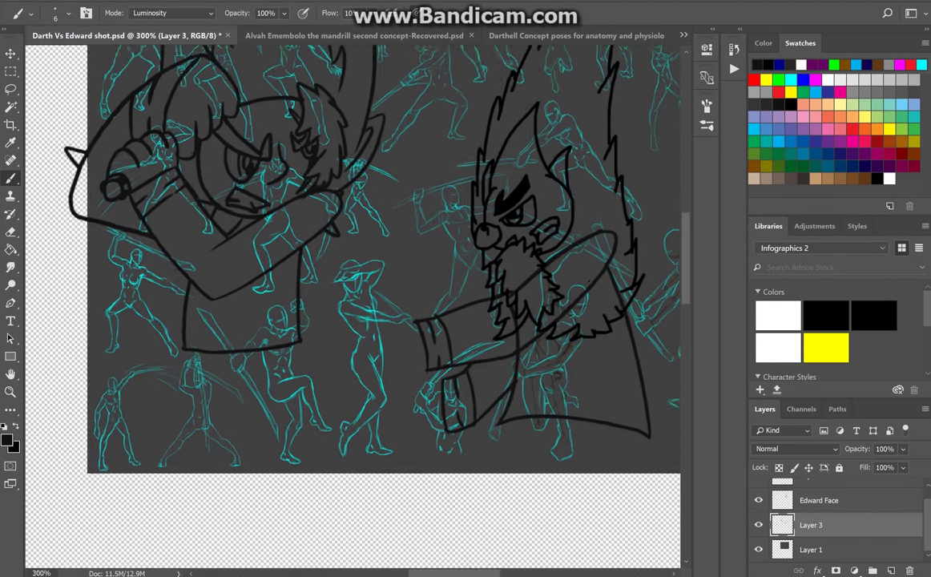
pyautogui.moveTo(183, 314); pyautogui.dragTo(200, 495)
pyautogui.hotkey('ctrl', '-')
pyautogui.hotkey('ctrl', '+')
pyautogui.hotkey('ctrl', 'alt', 'z')
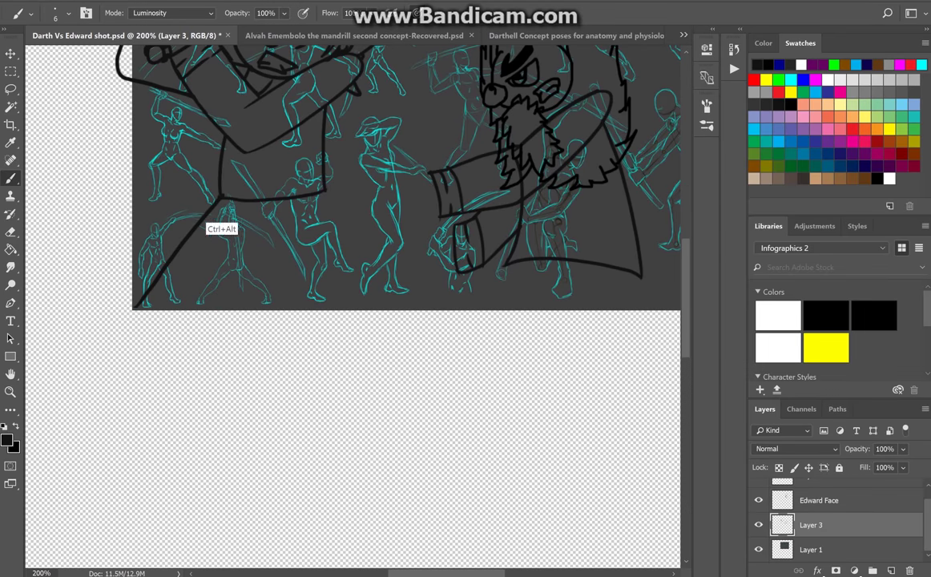
# Step: Sketch the first leg's shin lines, jagged fur at the ankle and inner thigh line on Layer 3
pyautogui.moveTo(130, 312); pyautogui.dragTo(195, 432)
pyautogui.moveTo(193, 312); pyautogui.dragTo(260, 416)
pyautogui.hotkey('ctrl', 'alt', 'z')
pyautogui.hotkey('ctrl', 'alt', 'z')
pyautogui.moveTo(133, 314); pyautogui.dragTo(177, 394)
pyautogui.moveTo(197, 312); pyautogui.dragTo(228, 384)
pyautogui.scroll(-2, 352, 304)
pyautogui.hotkey('ctrl', 'alt', 'z')
pyautogui.hotkey('ctrl', 'alt', 'z')
pyautogui.moveTo(131, 255)
pyautogui.mouseDown()
pyautogui.moveTo(188, 310)
pyautogui.moveTo(226, 396)
pyautogui.mouseUp()
pyautogui.hotkey('ctrl', 'alt', 'z')
pyautogui.moveTo(248, 170)
pyautogui.mouseDown()
pyautogui.moveTo(198, 263)
pyautogui.moveTo(265, 351)
pyautogui.mouseUp()
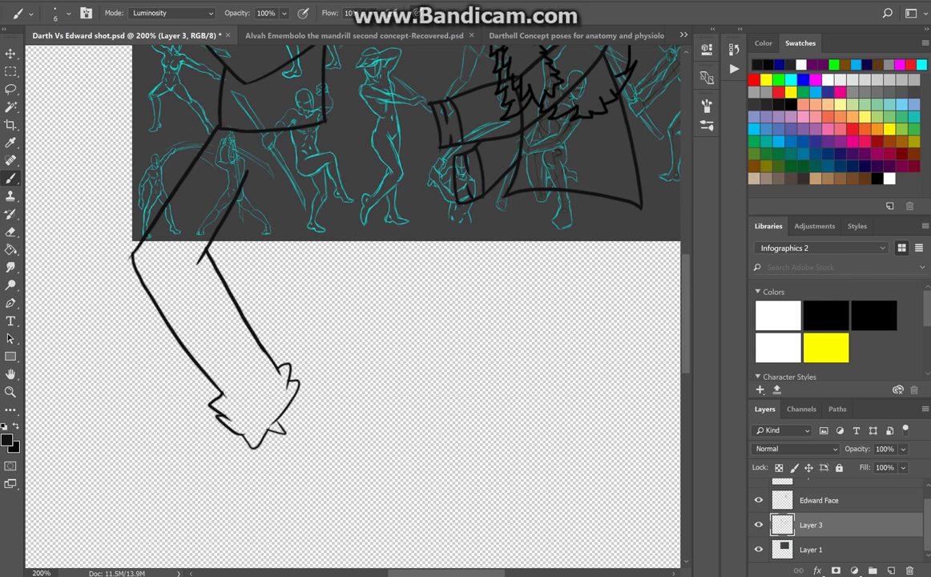
# Step: Sketch the raised-fist character's second leg from the crotch and the torso's other lower corner, ending in jagged ankle fur
pyautogui.hotkey('ctrl', '+')
pyautogui.scroll(2, 353, 304)
pyautogui.moveTo(207, 135); pyautogui.dragTo(356, 396)
pyautogui.moveTo(317, 82); pyautogui.dragTo(441, 372)
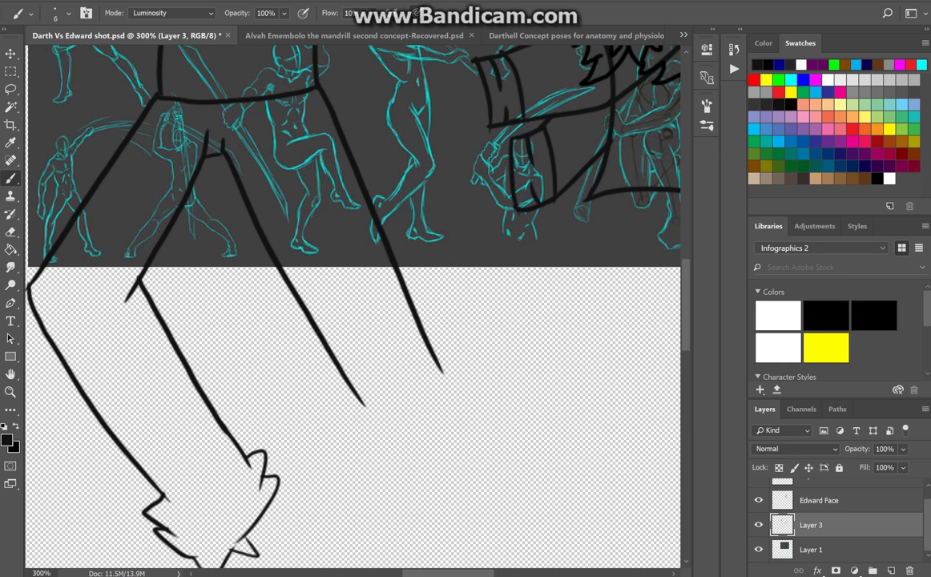
pyautogui.moveTo(355, 392); pyautogui.dragTo(360, 437)
pyautogui.moveTo(439, 369); pyautogui.dragTo(425, 446)
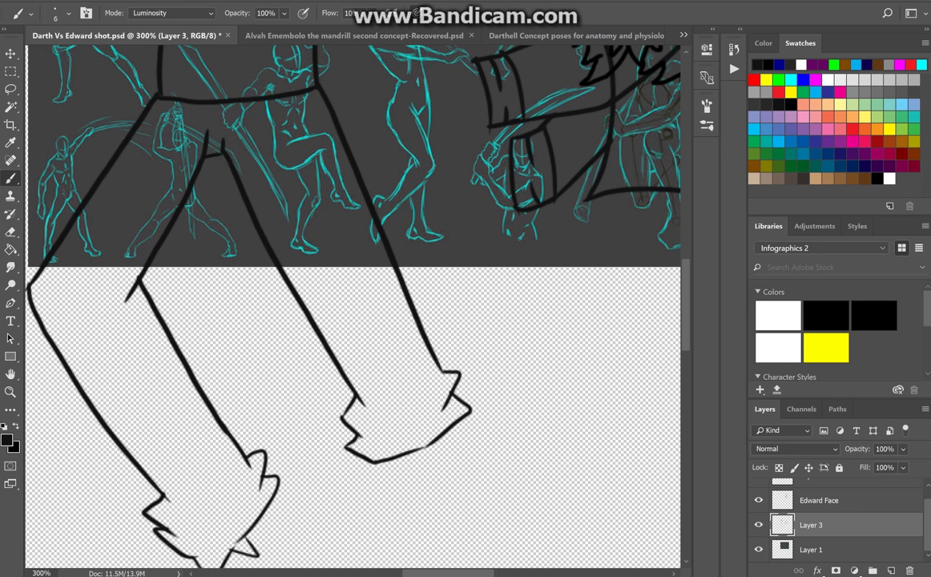
# Step: Close the jagged fur at both of the raised-fist character's ankles and add short curved cuff lines across the shins
pyautogui.scroll(-2, 352, 305)
pyautogui.moveTo(226, 393); pyautogui.dragTo(145, 433)
pyautogui.scroll(-1, 353, 304)
pyautogui.scroll(-2, 353, 304)
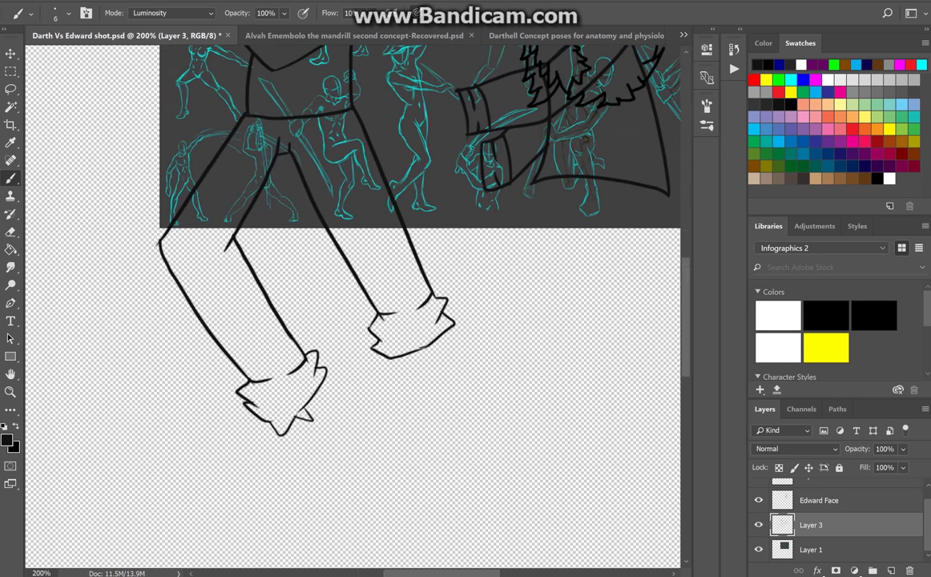
pyautogui.scroll(2, 352, 304)
pyautogui.scroll(-1, 352, 304)
pyautogui.moveTo(205, 343)
pyautogui.mouseDown()
pyautogui.moveTo(166, 357)
pyautogui.moveTo(76, 442)
pyautogui.mouseUp()
pyautogui.hotkey('ctrl', 'alt', 'z')
pyautogui.hotkey('ctrl', 'alt', 'z')
# Step: Sketch the raised-fist character's first shoe outline with a double V stripe, a curved tongue and slanted heel stripes
pyautogui.moveTo(197, 341); pyautogui.dragTo(69, 362)
pyautogui.moveTo(69, 363); pyautogui.dragTo(333, 364)
pyautogui.hotkey('ctrl', 'z')
pyautogui.moveTo(69, 362)
pyautogui.mouseDown()
pyautogui.moveTo(370, 377)
pyautogui.moveTo(319, 288)
pyautogui.moveTo(142, 353)
pyautogui.moveTo(239, 377)
pyautogui.moveTo(311, 304)
pyautogui.mouseUp()
pyautogui.hotkey('ctrl', 'alt', 'z')
pyautogui.moveTo(273, 357)
pyautogui.mouseDown()
pyautogui.moveTo(346, 327)
pyautogui.moveTo(263, 288)
pyautogui.mouseUp()
pyautogui.hotkey('ctrl', 'alt', 'z')
pyautogui.hotkey('ctrl', '=')
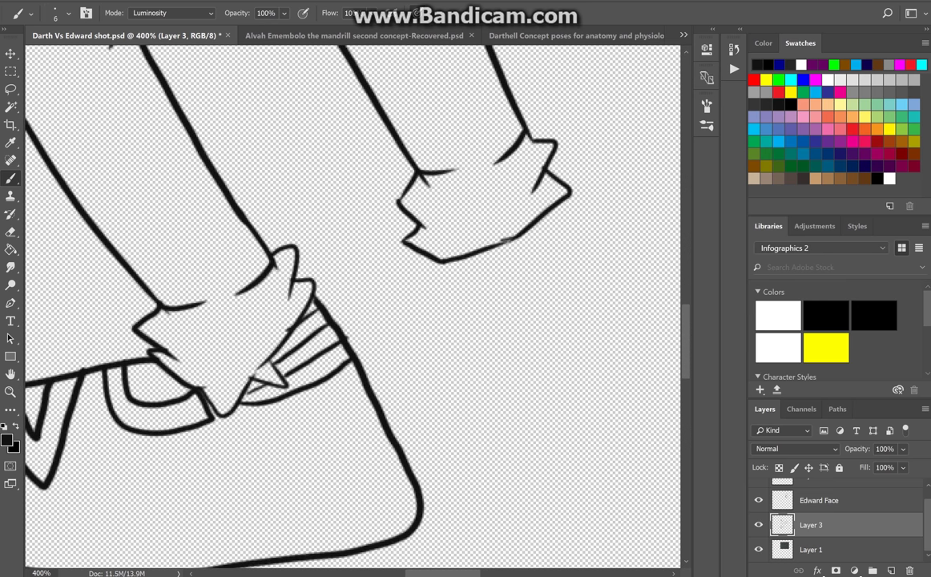
# Step: Add a rounded heel tab, a curved sole line, tread ticks and a notch under the arch to the first shoe
pyautogui.scroll(-3, 352, 305)
pyautogui.hscroll(-5, 352, 304)
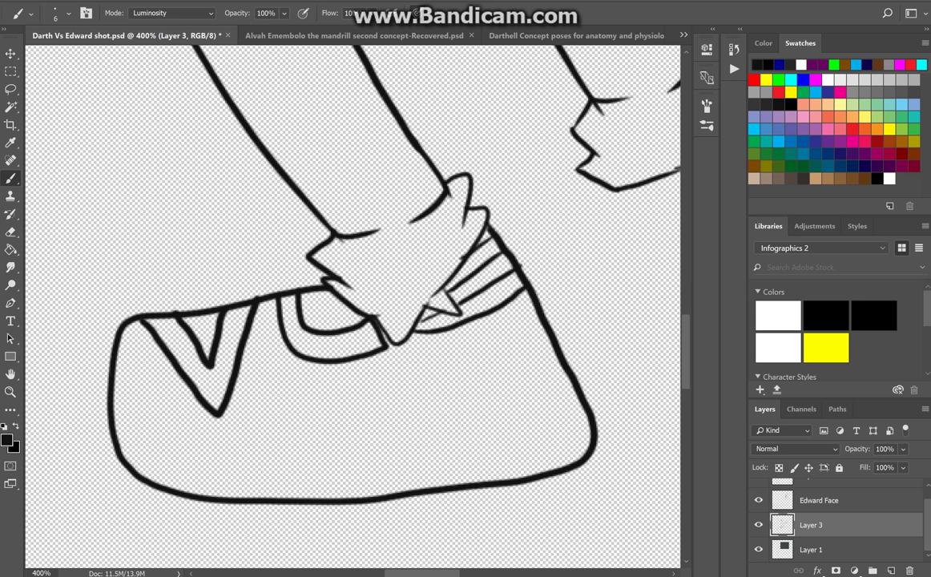
pyautogui.moveTo(544, 319); pyautogui.dragTo(573, 385)
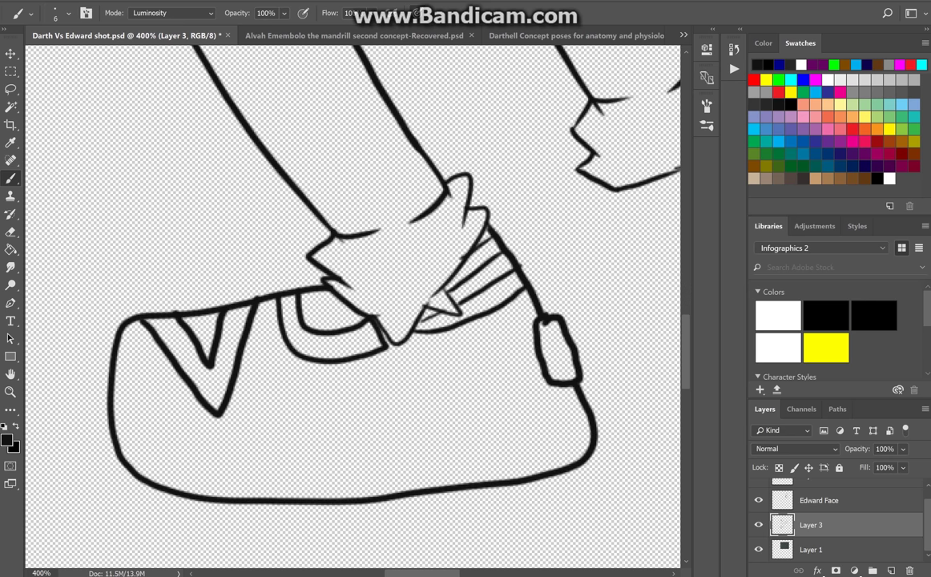
pyautogui.hotkey('ctrl', 'alt', 'z')
pyautogui.moveTo(120, 463); pyautogui.dragTo(417, 480)
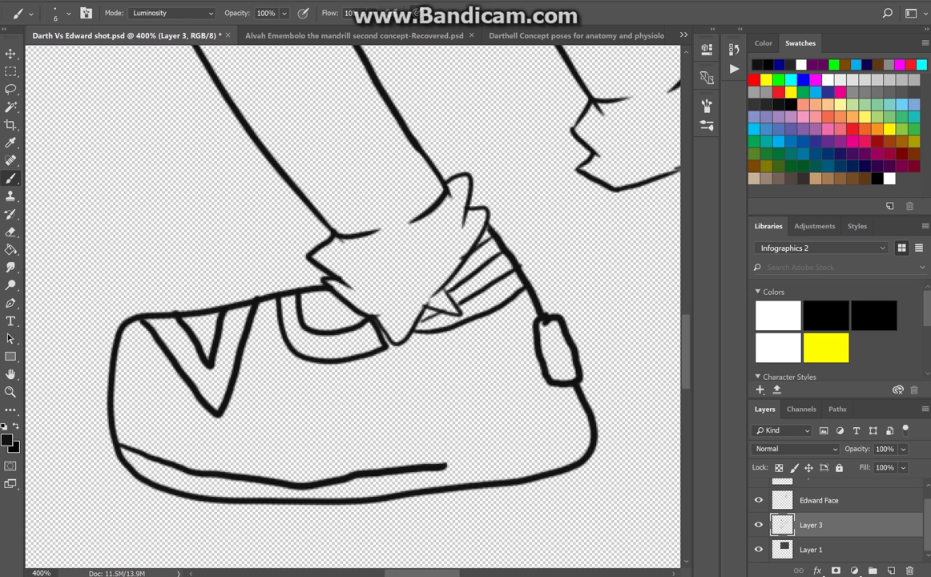
pyautogui.hotkey('ctrl', 'alt', 'z')
pyautogui.moveTo(589, 423); pyautogui.dragTo(141, 459)
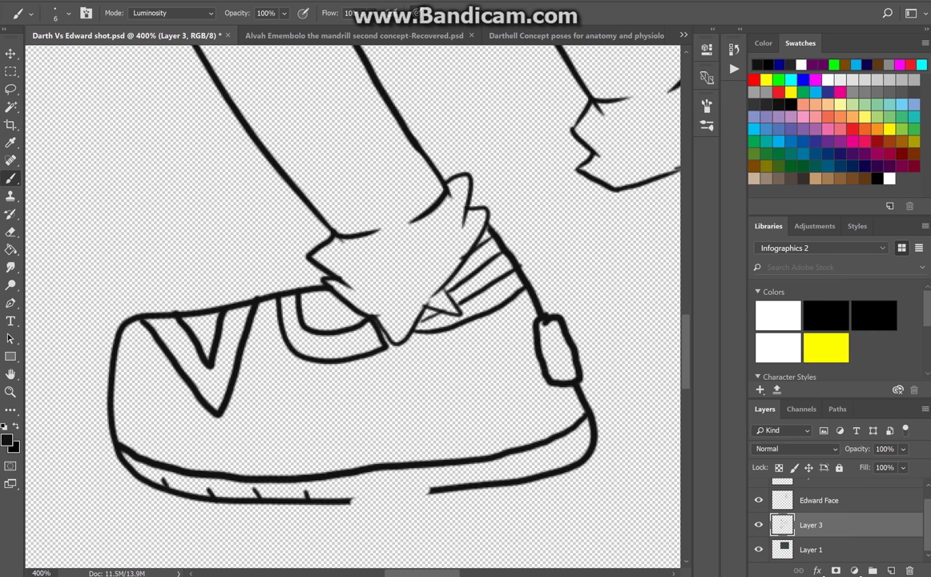
pyautogui.moveTo(352, 498); pyautogui.dragTo(408, 482)
# Step: Sketch the raised-fist character's second shoe below the other ankle fur, with a flaring outline and a sole band
pyautogui.scroll(-5, 352, 305)
pyautogui.scroll(4, 353, 304)
pyautogui.moveTo(312, 255); pyautogui.dragTo(341, 437)
pyautogui.moveTo(425, 202)
pyautogui.mouseDown()
pyautogui.moveTo(505, 336)
pyautogui.moveTo(469, 240)
pyautogui.moveTo(551, 413)
pyautogui.mouseUp()
pyautogui.hotkey('ctrl', 'alt', 'z')
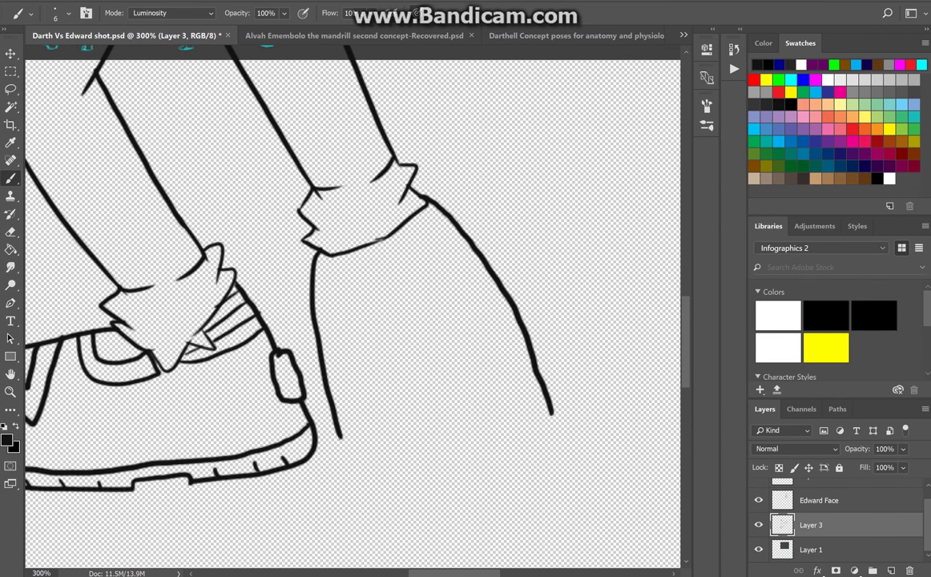
pyautogui.moveTo(342, 437)
pyautogui.mouseDown()
pyautogui.moveTo(426, 457)
pyautogui.moveTo(555, 428)
pyautogui.mouseUp()
pyautogui.moveTo(335, 410); pyautogui.dragTo(553, 404)
# Step: Draw two double V-shaped stripes at the top of the second shoe and small tread ticks on its sole
pyautogui.moveTo(317, 255)
pyautogui.mouseDown()
pyautogui.moveTo(387, 349)
pyautogui.moveTo(365, 244)
pyautogui.mouseUp()
pyautogui.moveTo(391, 239); pyautogui.dragTo(463, 321)
pyautogui.hotkey('ctrl', 'alt', 'z')
pyautogui.moveTo(399, 227); pyautogui.dragTo(428, 250)
pyautogui.moveTo(413, 220); pyautogui.dragTo(455, 295)
pyautogui.moveTo(455, 295); pyautogui.dragTo(446, 216)
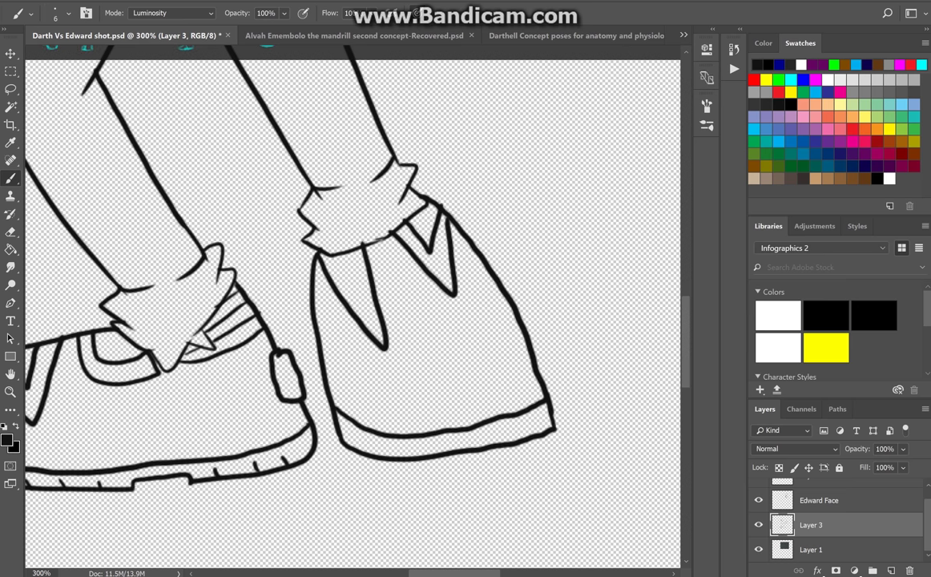
pyautogui.hotkey('ctrl', 'alt', 'z')
pyautogui.moveTo(419, 210); pyautogui.dragTo(457, 290)
pyautogui.hotkey('ctrl', 'alt', 'z')
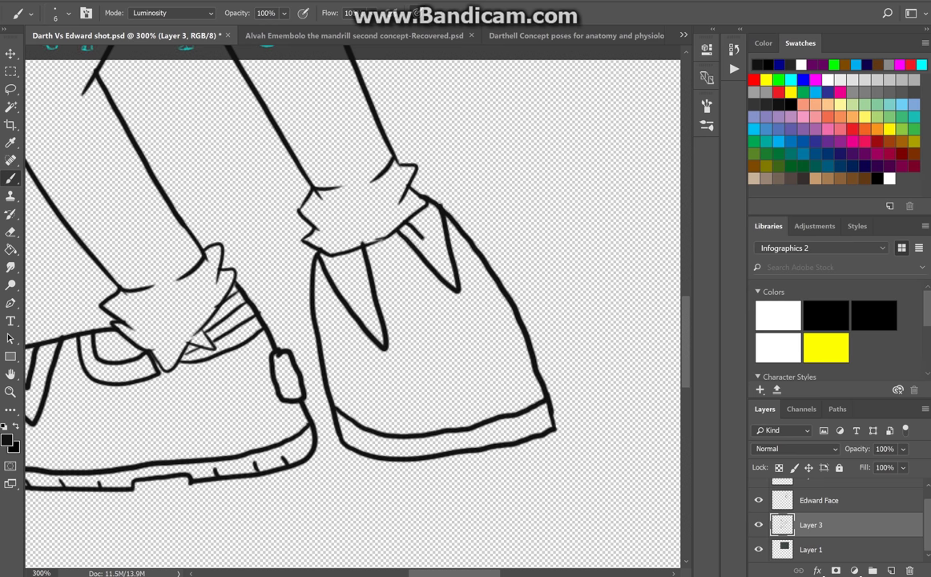
pyautogui.scroll(-5, 352, 305)
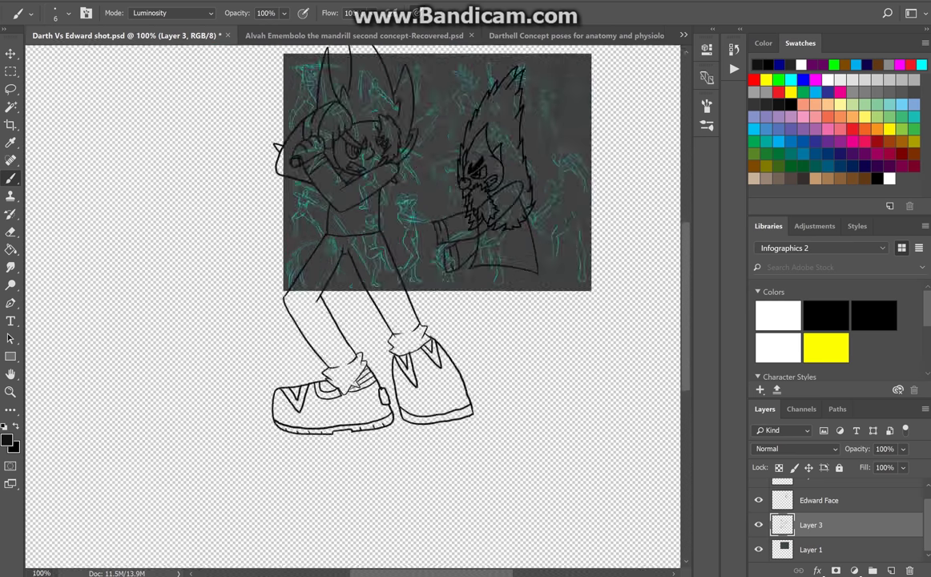
pyautogui.scroll(5, 439, 398)
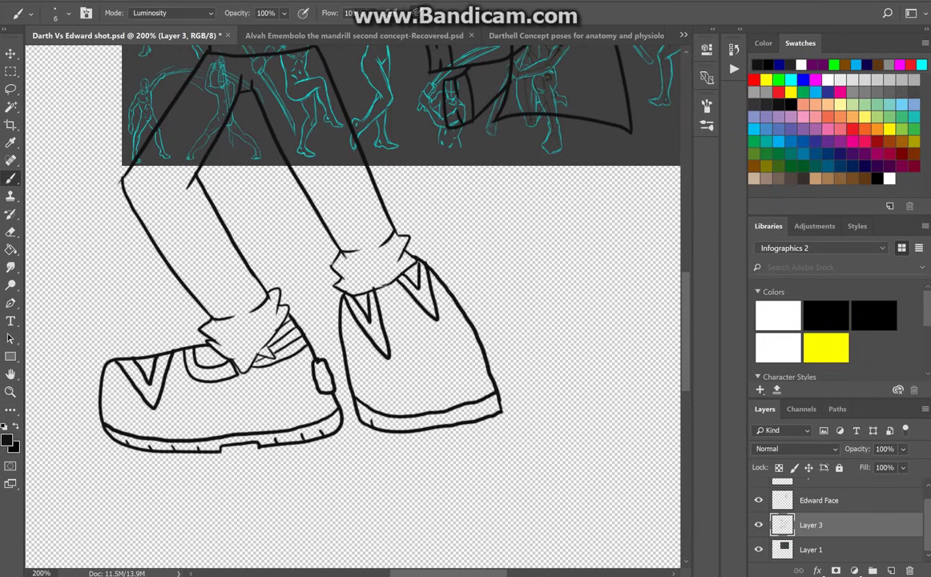
pyautogui.hscroll(-2, 352, 304)
pyautogui.scroll(-1, 429, 403)
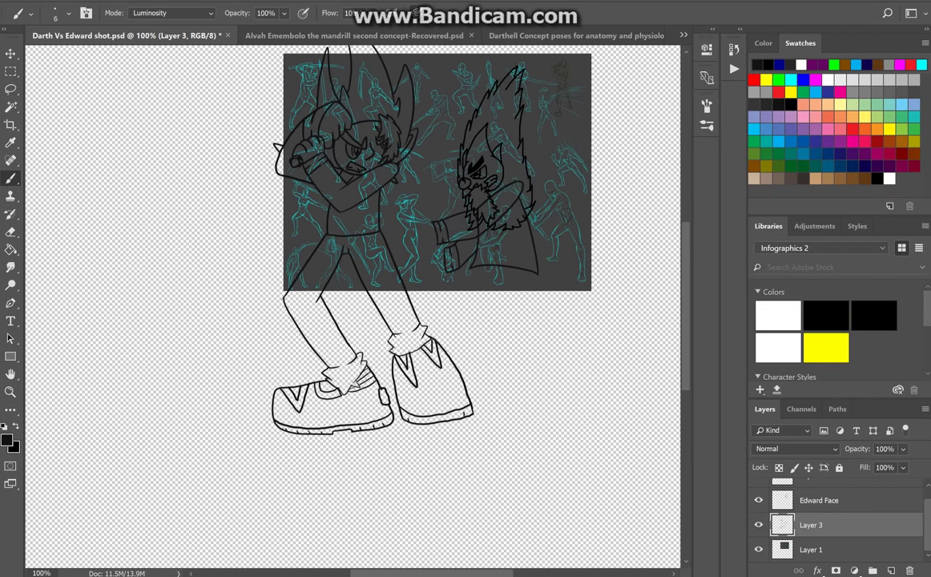
# Step: Draw the bearded character's first leg from the torso's lower corner, with the outer thigh line bending at the knee
pyautogui.hscroll(3, 353, 304)
pyautogui.scroll(2, 353, 304)
pyautogui.scroll(-1, 352, 304)
pyautogui.scroll(-2, 352, 304)
pyautogui.scroll(2, 344, 292)
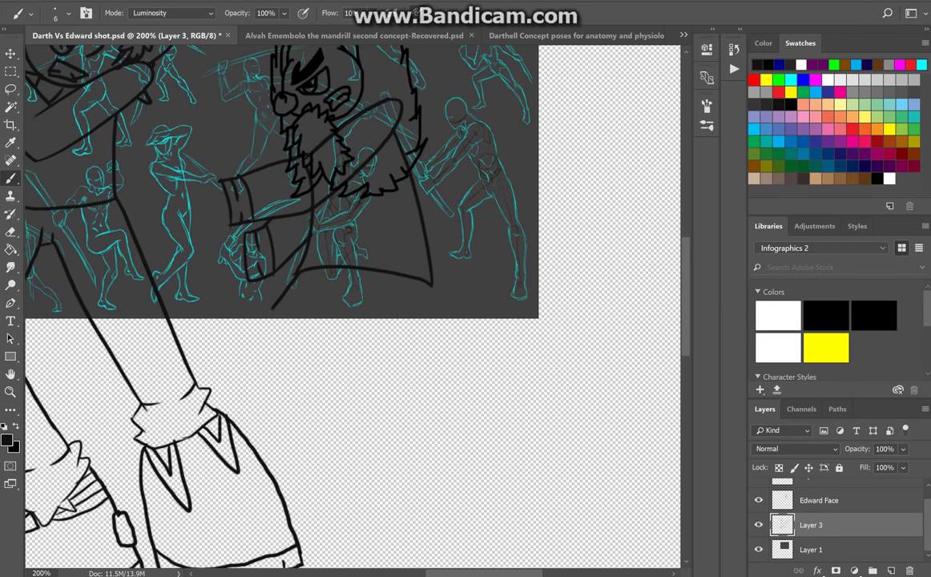
pyautogui.moveTo(284, 273); pyautogui.dragTo(239, 373)
pyautogui.hotkey('ctrl', 'z')
pyautogui.moveTo(285, 267)
pyautogui.mouseDown()
pyautogui.moveTo(218, 372)
pyautogui.moveTo(364, 528)
pyautogui.moveTo(252, 415)
pyautogui.moveTo(352, 515)
pyautogui.mouseUp()
# Step: Add the first leg's inner thigh and calf lines and finish the ankle with rounded fluff
pyautogui.scroll(-3, 325, 336)
pyautogui.moveTo(302, 244); pyautogui.dragTo(423, 392)
pyautogui.hotkey('ctrl', 'z')
pyautogui.moveTo(298, 250)
pyautogui.mouseDown()
pyautogui.moveTo(382, 348)
pyautogui.moveTo(344, 403)
pyautogui.moveTo(368, 400)
pyautogui.moveTo(386, 343)
pyautogui.moveTo(386, 398)
pyautogui.mouseUp()
pyautogui.hotkey('ctrl', 'z')
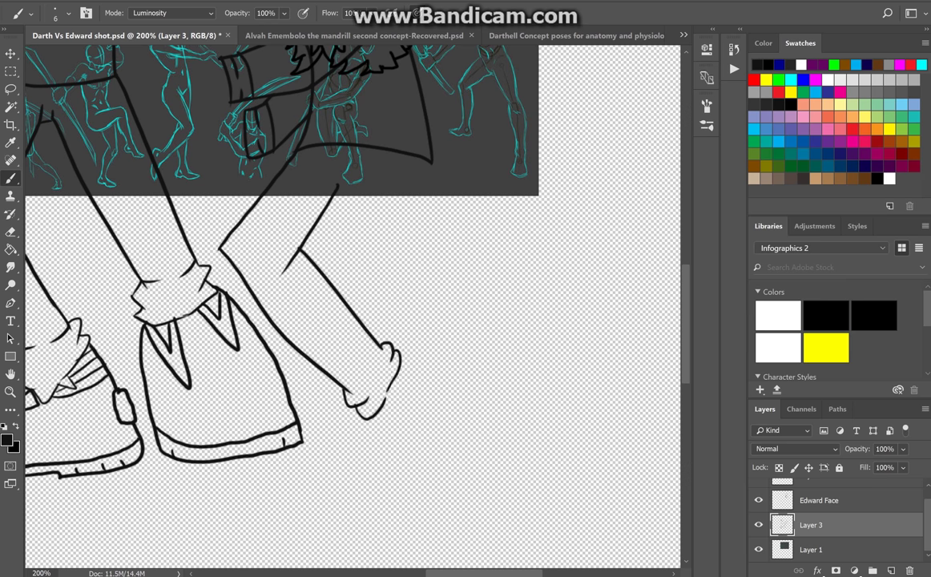
# Step: Sketch the bearded character's first shoe on its toe, with a rounded heel, a sole band, straps and heel stripes
pyautogui.scroll(-3, 368, 353)
pyautogui.hotkey('ctrl', 'z')
pyautogui.moveTo(365, 298); pyautogui.dragTo(304, 352)
pyautogui.moveTo(357, 381)
pyautogui.mouseDown()
pyautogui.moveTo(430, 344)
pyautogui.moveTo(385, 270)
pyautogui.mouseUp()
pyautogui.hotkey('ctrl', 'z')
pyautogui.moveTo(304, 352)
pyautogui.mouseDown()
pyautogui.moveTo(422, 362)
pyautogui.moveTo(397, 235)
pyautogui.mouseUp()
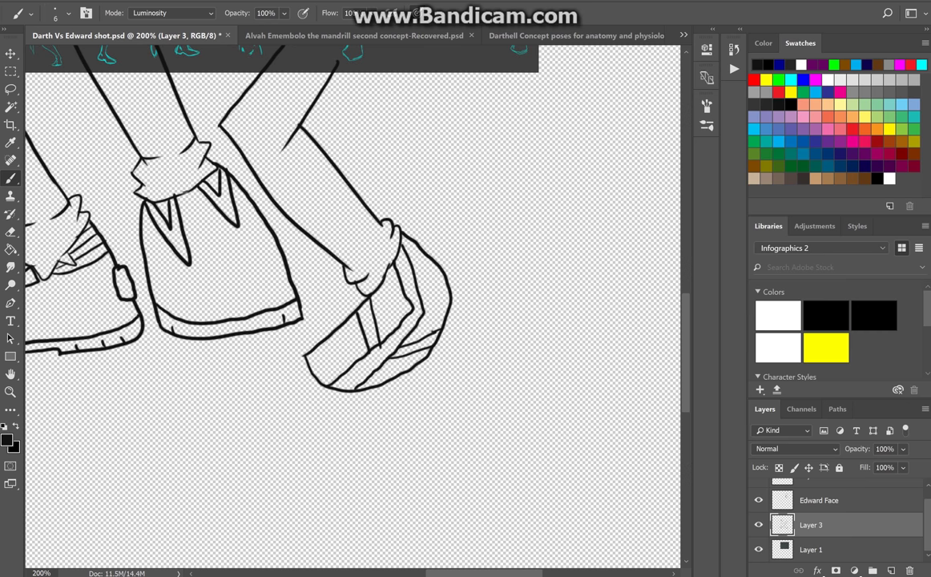
# Step: Draw the bearded character's crotch marks and the second leg's long inner and outer lines down to the ankle
pyautogui.scroll(4, 352, 304)
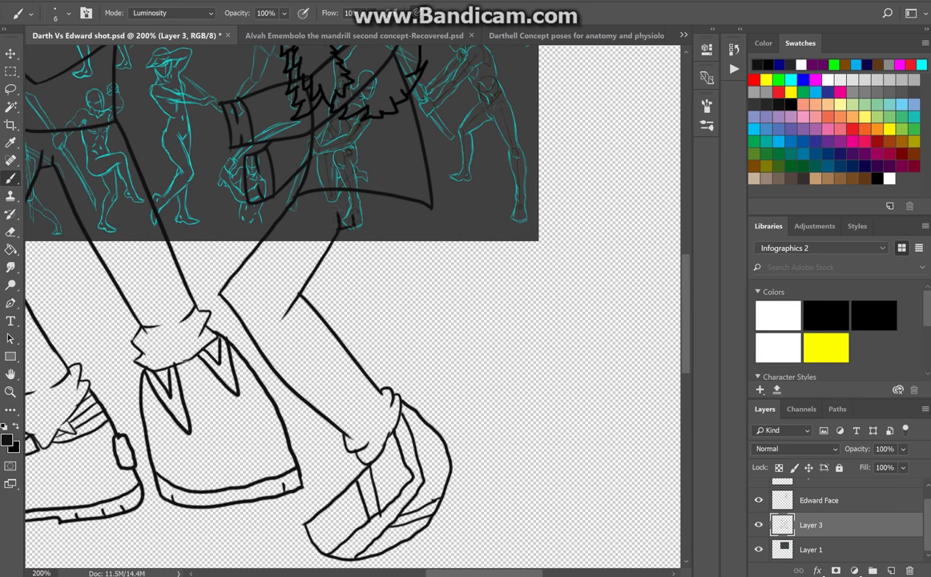
pyautogui.hotkey('ctrl', '-')
pyautogui.hscroll(-3, 353, 305)
pyautogui.hotkey('ctrl', '+')
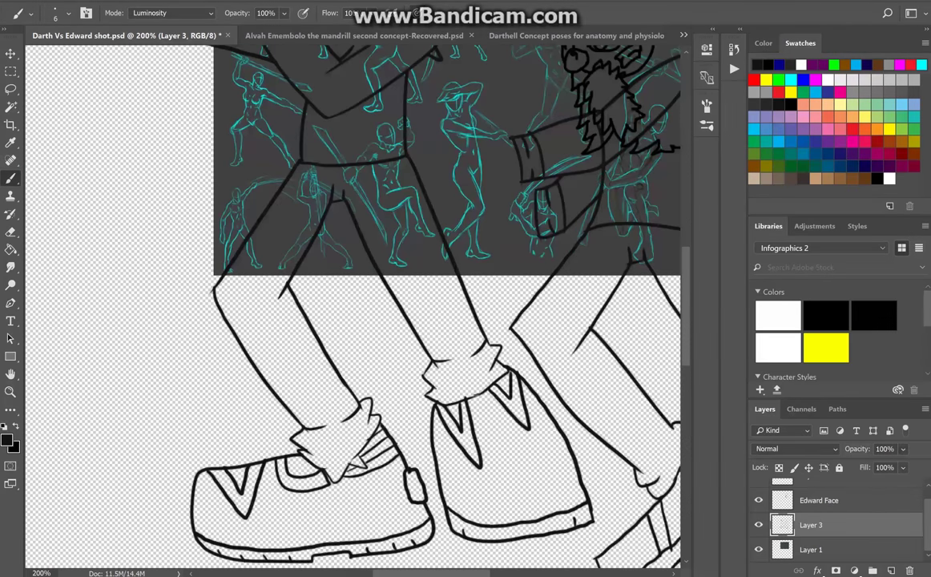
pyautogui.scroll(5, 352, 305)
pyautogui.hotkey('ctrl', 'z')
pyautogui.hotkey('ctrl', 'z')
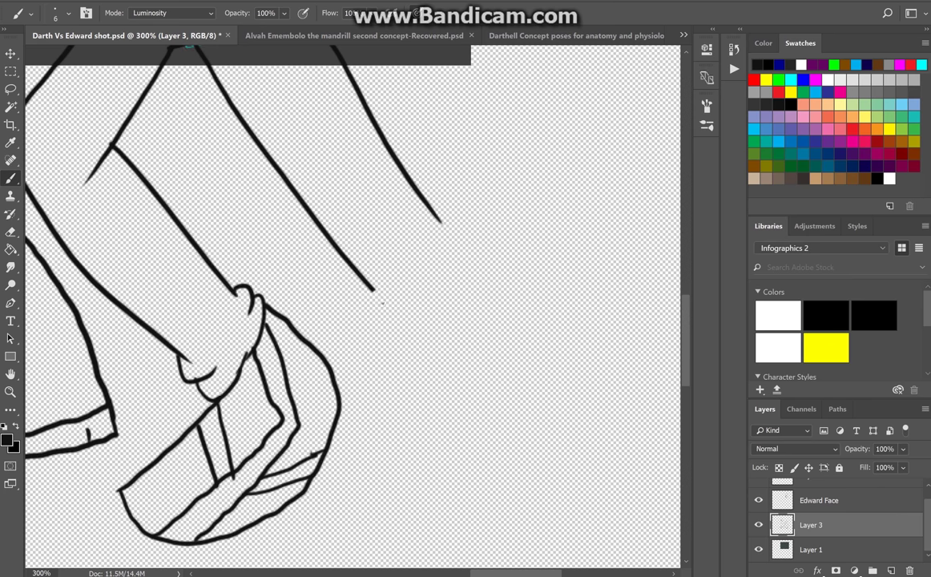
# Step: Draw a rounded fluffy cuff around the second ankle and add the missing cuff line on the first ankle
pyautogui.moveTo(430, 216); pyautogui.dragTo(471, 234)
pyautogui.moveTo(357, 281); pyautogui.dragTo(374, 314)
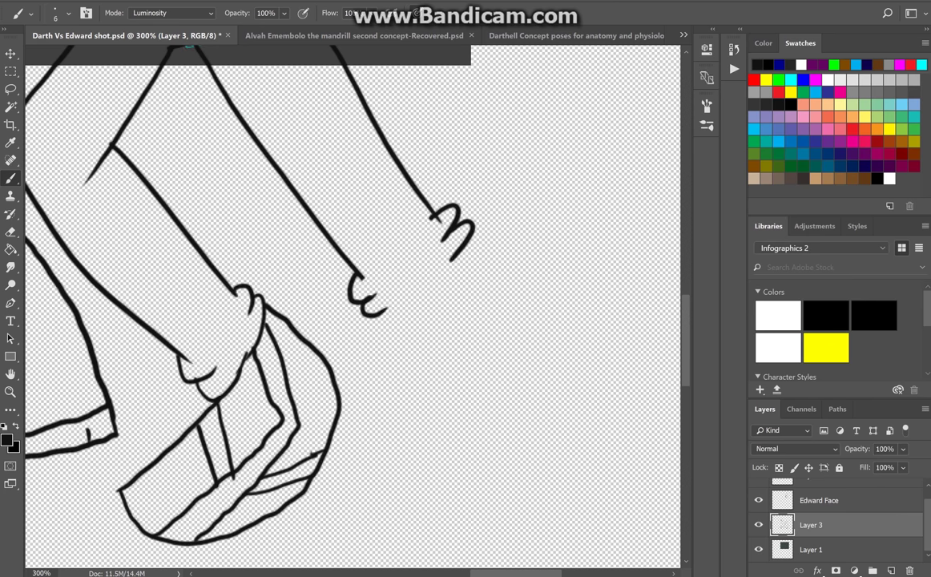
pyautogui.moveTo(470, 237); pyautogui.dragTo(368, 309)
pyautogui.moveTo(192, 346); pyautogui.dragTo(211, 331)
# Step: Draw the bearded character's second shoe as a long pointed oval below the cuff, with two nested V stripes
pyautogui.moveTo(383, 314); pyautogui.dragTo(489, 261)
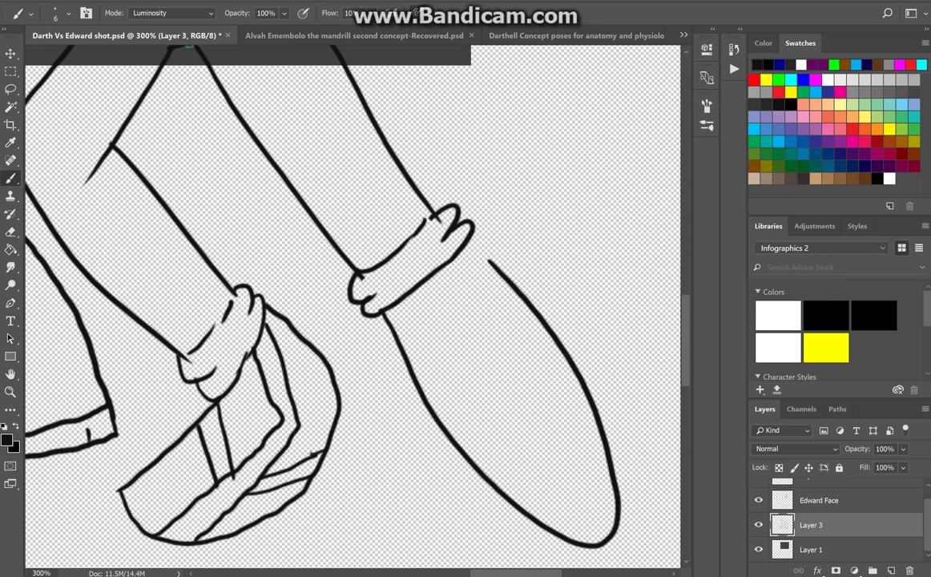
pyautogui.moveTo(433, 409)
pyautogui.mouseDown()
pyautogui.moveTo(527, 445)
pyautogui.moveTo(539, 318)
pyautogui.mouseUp()
pyautogui.moveTo(457, 443)
pyautogui.mouseDown()
pyautogui.moveTo(556, 487)
pyautogui.moveTo(565, 376)
pyautogui.mouseUp()
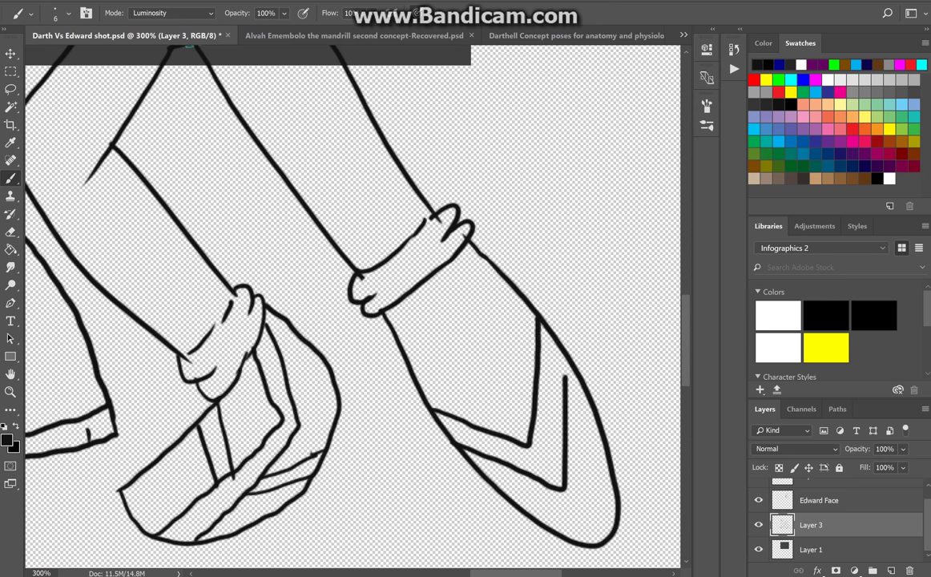
pyautogui.scroll(-2, 353, 304)
pyautogui.moveTo(339, 231)
pyautogui.mouseDown()
pyautogui.moveTo(377, 324)
pyautogui.moveTo(368, 309)
pyautogui.moveTo(525, 479)
pyautogui.moveTo(593, 432)
pyautogui.moveTo(522, 252)
pyautogui.moveTo(425, 369)
pyautogui.moveTo(502, 458)
pyautogui.moveTo(584, 511)
pyautogui.moveTo(632, 386)
pyautogui.moveTo(601, 335)
pyautogui.mouseUp()
pyautogui.hotkey('ctrl', 'z')
pyautogui.hotkey('ctrl', 'z')
pyautogui.scroll(2, 353, 305)
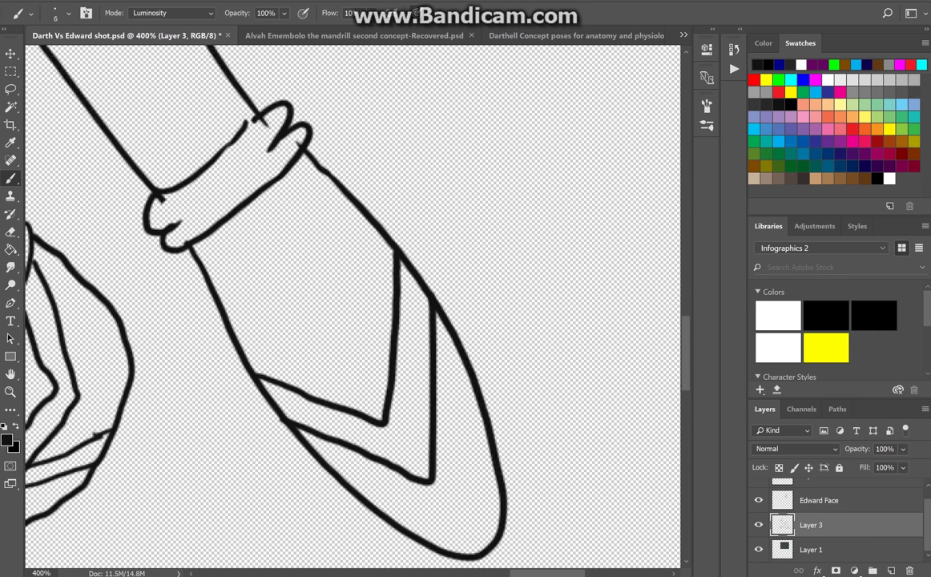
pyautogui.moveTo(180, 229)
pyautogui.mouseDown()
pyautogui.moveTo(202, 298)
pyautogui.moveTo(197, 280)
pyautogui.mouseUp()
pyautogui.hotkey('ctrl', 'z')
pyautogui.hotkey('ctrl', 'z')
# Step: Draw the second shoe's sole as an outer contour around the oval with small tread ticks along it
pyautogui.moveTo(183, 228)
pyautogui.mouseDown()
pyautogui.moveTo(227, 337)
pyautogui.moveTo(356, 481)
pyautogui.moveTo(429, 527)
pyautogui.moveTo(519, 447)
pyautogui.moveTo(423, 277)
pyautogui.moveTo(284, 103)
pyautogui.mouseUp()
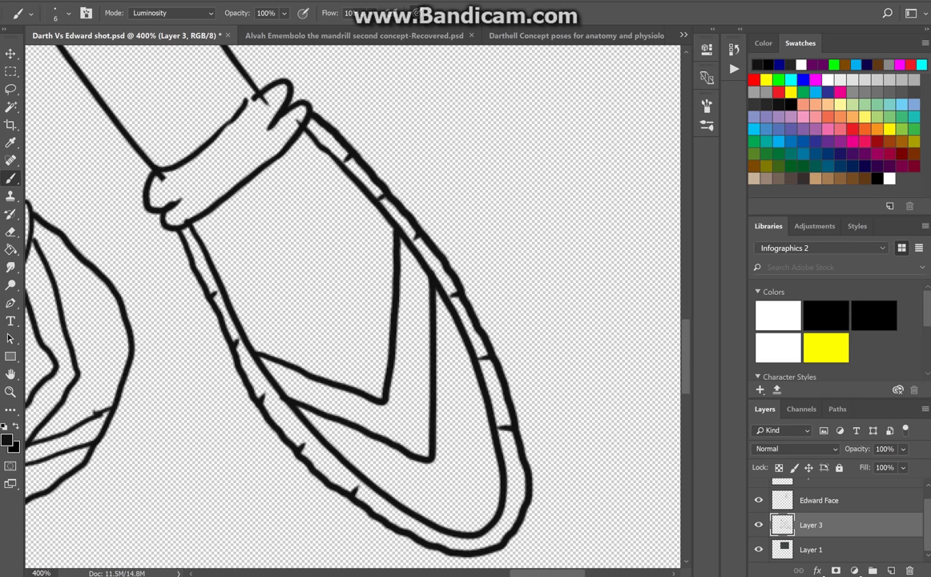
pyautogui.hotkey('ctrl', '-')
pyautogui.hotkey('ctrl', '-')
pyautogui.hotkey('ctrl', '+')
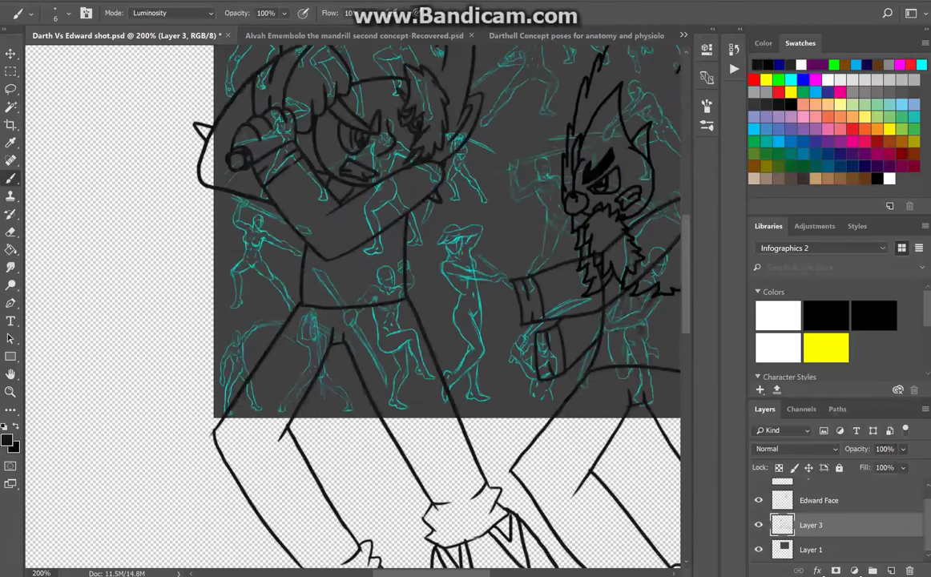
# Step: Sketch the bearded character's upper fist in front of the wrist cuff, with a rounded back and finger bumps
pyautogui.hscroll(3, 352, 304)
pyautogui.hotkey('ctrl', '+')
pyautogui.moveTo(286, 270); pyautogui.dragTo(242, 308)
pyautogui.hotkey('ctrl', 'z')
pyautogui.moveTo(277, 269); pyautogui.dragTo(236, 305)
pyautogui.hotkey('ctrl', 'z')
pyautogui.hotkey('ctrl', 'alt', 'z')
pyautogui.hotkey('ctrl', 'alt', 'z')
pyautogui.hotkey('ctrl', 'alt', 'z')
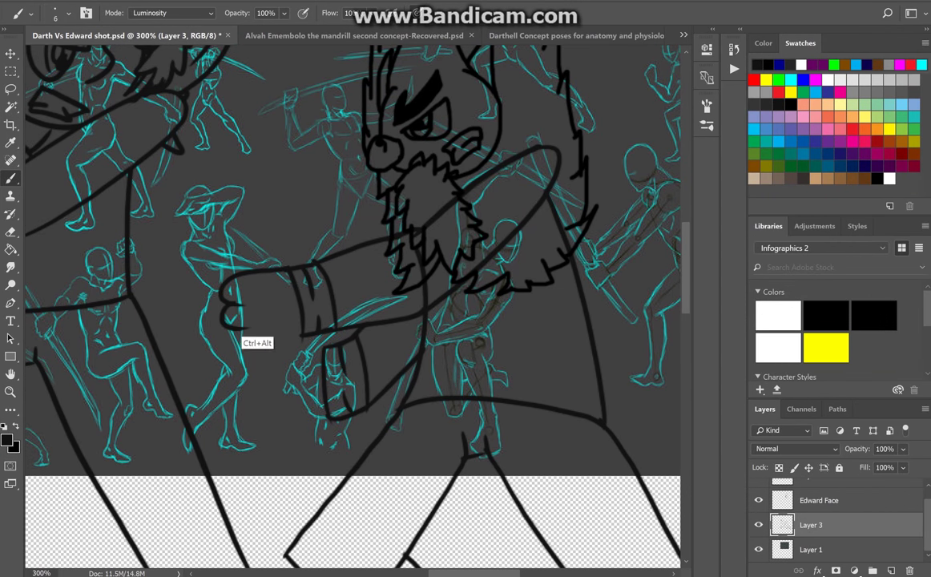
pyautogui.hotkey('ctrl', 'alt', 'z')
pyautogui.hotkey('ctrl', 'alt', 'z')
pyautogui.hotkey('ctrl', 'alt', 'z')
pyautogui.hotkey('ctrl', 'alt', 'z')
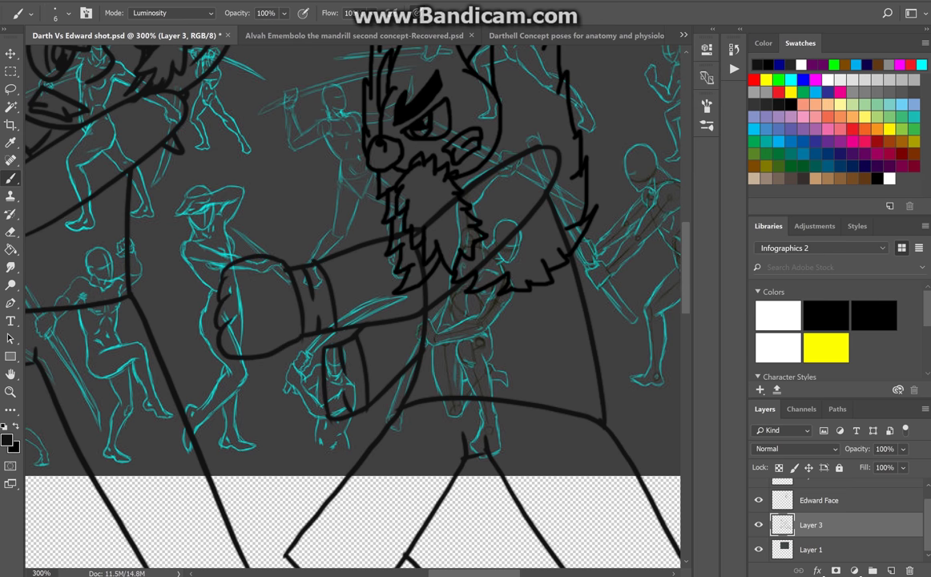
# Step: Sketch the fingers of the bearded character's lower hand beneath the upper fist, reaching the second wrist cuff
pyautogui.hotkey('ctrl', 'shift', 'z')
pyautogui.hotkey('ctrl', 'alt', 'z')
pyautogui.hotkey('ctrl', 'shift', 'z')
pyautogui.hotkey('ctrl', 'shift', 'z')
pyautogui.hotkey('ctrl', 'shift', 'z')
pyautogui.hotkey('ctrl', 'shift', 'z')
pyautogui.hotkey('ctrl', 'alt', 'z')
pyautogui.hotkey('ctrl', 'shift', 'z')
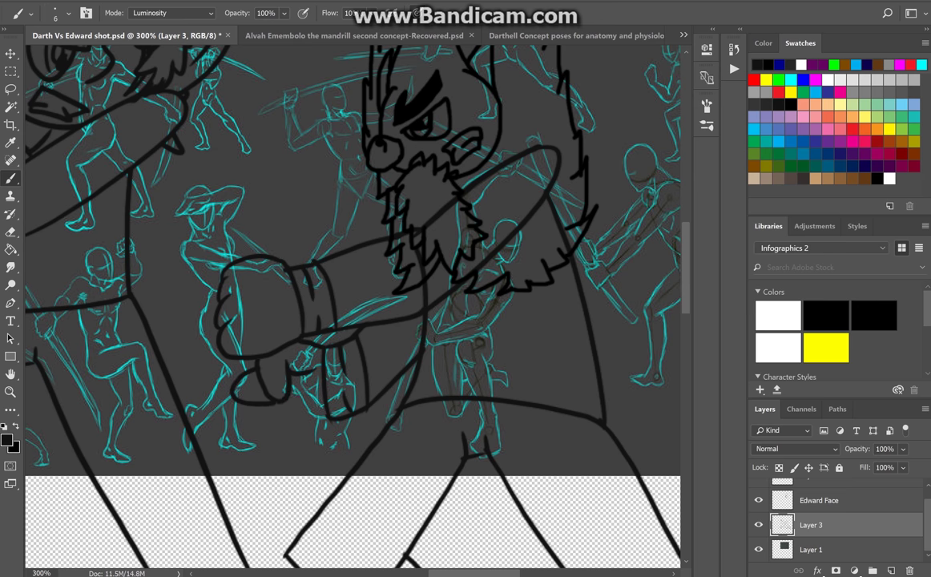
pyautogui.scroll(-3, 352, 304)
pyautogui.hotkey('ctrl', 'shift', 'z')
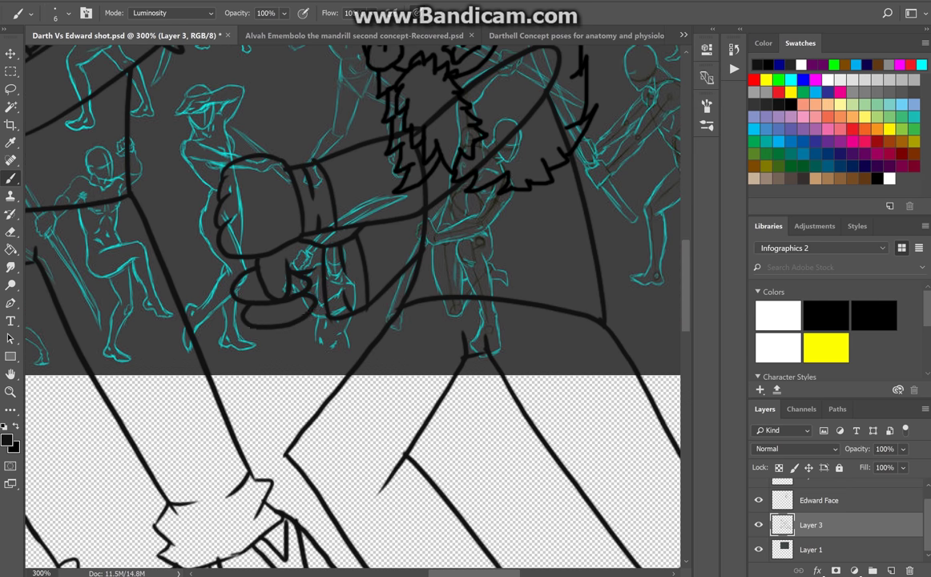
pyautogui.scroll(-3, 352, 305)
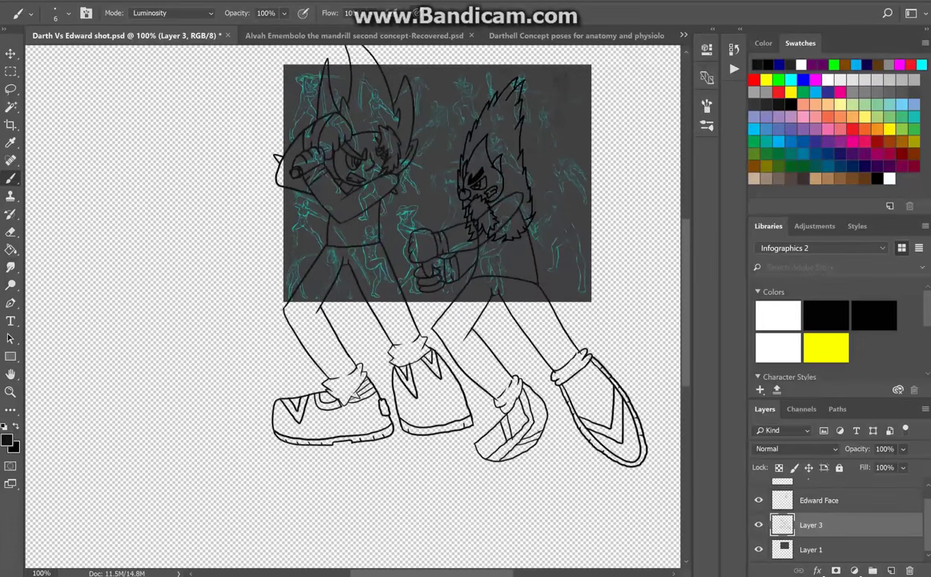
# Step: Try a jagged sword guard above the raised-fist character's head on Layer 3
pyautogui.scroll(2, 353, 304)
pyautogui.scroll(2, 352, 304)
pyautogui.scroll(-2, 352, 304)
pyautogui.scroll(2, 352, 304)
pyautogui.hscroll(1, 353, 305)
pyautogui.moveTo(185, 257); pyautogui.dragTo(183, 170)
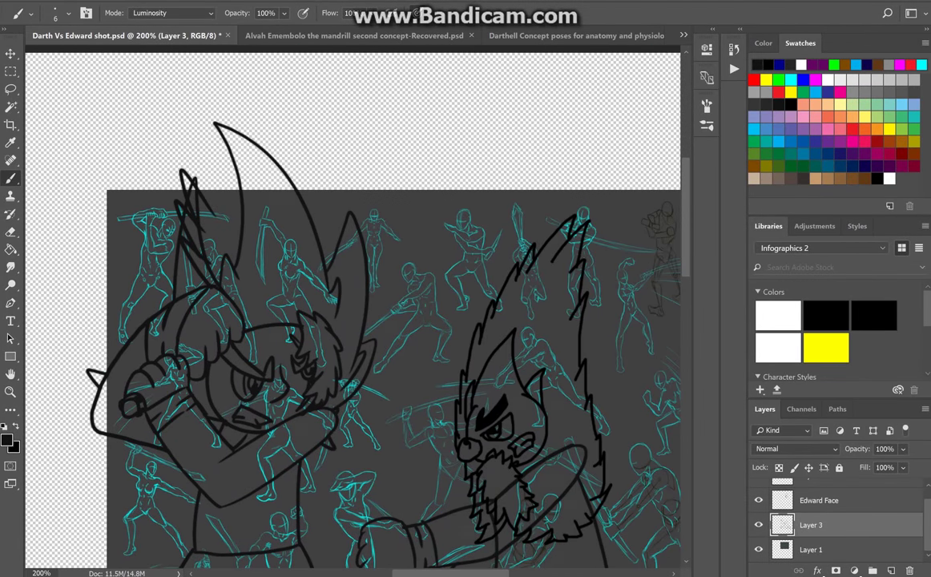
# Step: Hide the pose sheet on Layer 1
pyautogui.click(759, 550)
pyautogui.moveTo(207, 193); pyautogui.dragTo(385, 53)
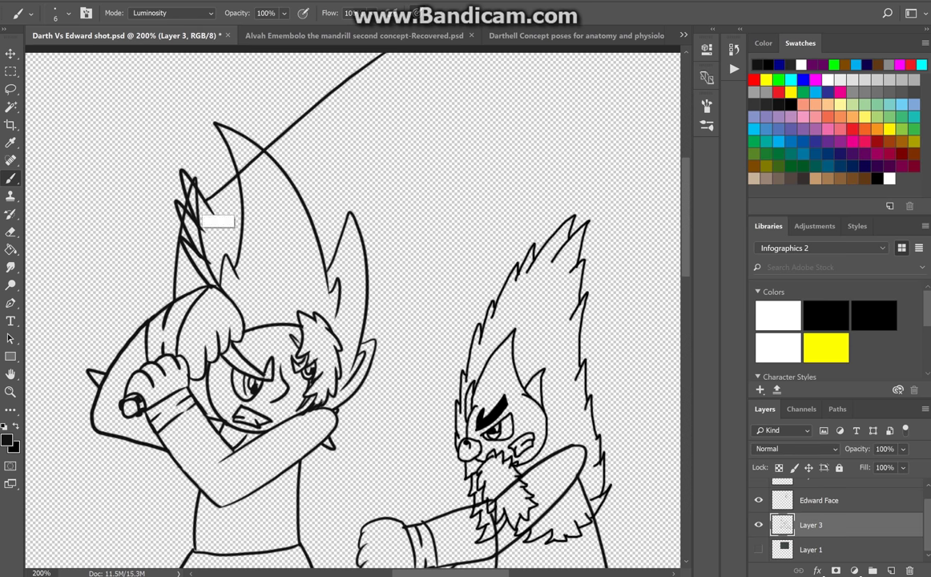
pyautogui.hotkey('ctrl', 'z')
# Step: Try a wide sword blade with parallel edges and centre lines rising from the guard, plus a spiral ornament
pyautogui.moveTo(210, 210); pyautogui.dragTo(409, 53)
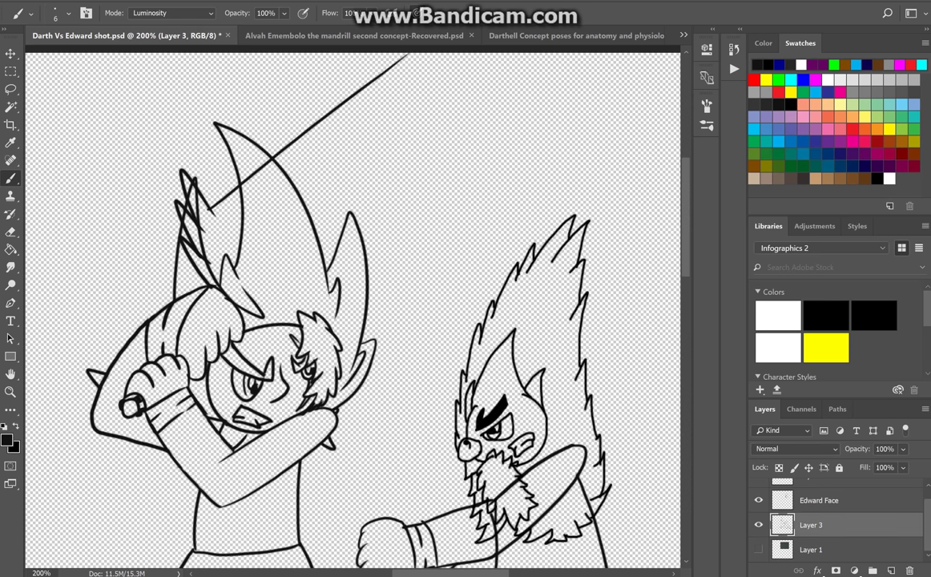
pyautogui.moveTo(241, 252); pyautogui.dragTo(538, 53)
pyautogui.moveTo(201, 241); pyautogui.dragTo(227, 253)
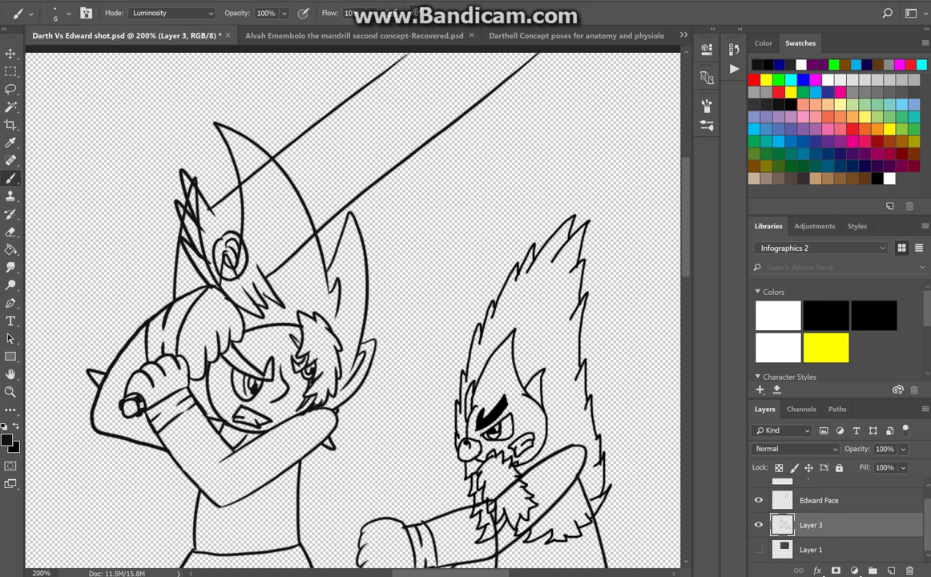
pyautogui.moveTo(238, 210); pyautogui.dragTo(410, 48)
pyautogui.moveTo(296, 163); pyautogui.dragTo(437, 48)
# Step: Undo the wide blade, the spiral ornament and the jagged sword guard
pyautogui.hotkey('ctrl', 'z')
pyautogui.hotkey('ctrl', 'z')
pyautogui.hotkey('ctrl', 'z')
pyautogui.hotkey('ctrl', 'z')
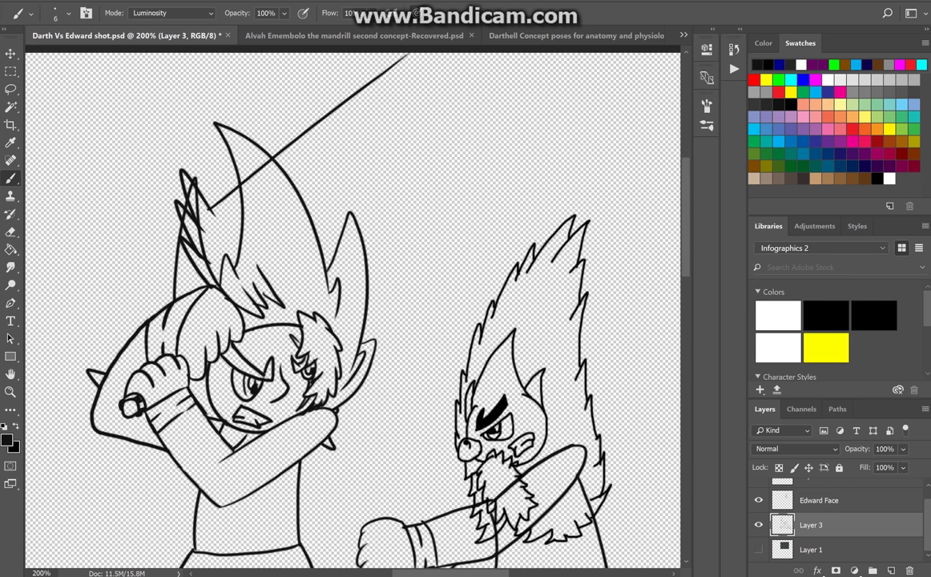
pyautogui.hotkey('ctrl', 'z')
pyautogui.hotkey('ctrl', 'z')
pyautogui.hotkey('ctrl', 'z')
pyautogui.hotkey('ctrl', 'z')
# Step: Draw a narrow straight sword blade rising diagonally from behind the raised-fist character's hair to the canvas's upper edge
pyautogui.moveTo(232, 277); pyautogui.dragTo(538, 53)
pyautogui.moveTo(228, 300); pyautogui.dragTo(609, 53)
pyautogui.hotkey('ctrl', 'z')
pyautogui.moveTo(232, 276)
pyautogui.mouseDown()
pyautogui.moveTo(538, 53)
pyautogui.moveTo(387, 177)
pyautogui.moveTo(563, 53)
pyautogui.mouseUp()
pyautogui.hotkey('ctrl', 'z')
pyautogui.moveTo(347, 474); pyautogui.dragTo(243, 141)
pyautogui.hotkey('ctrl', 'z')
pyautogui.moveTo(368, 552); pyautogui.dragTo(255, 182)
pyautogui.hotkey('ctrl', 'z')
pyautogui.moveTo(364, 471)
pyautogui.mouseDown()
pyautogui.moveTo(250, 114)
pyautogui.moveTo(241, 112)
pyautogui.mouseUp()
pyautogui.hotkey('ctrl', '-')
pyautogui.hotkey('ctrl', 'z')
pyautogui.moveTo(334, 379); pyautogui.dragTo(259, 195)
pyautogui.hotkey('ctrl', 'z')
# Step: Draw two parallel straight blade edges rising from the bearded character's upper fist to the canvas's upper edge
pyautogui.scroll(-3, 349, 361)
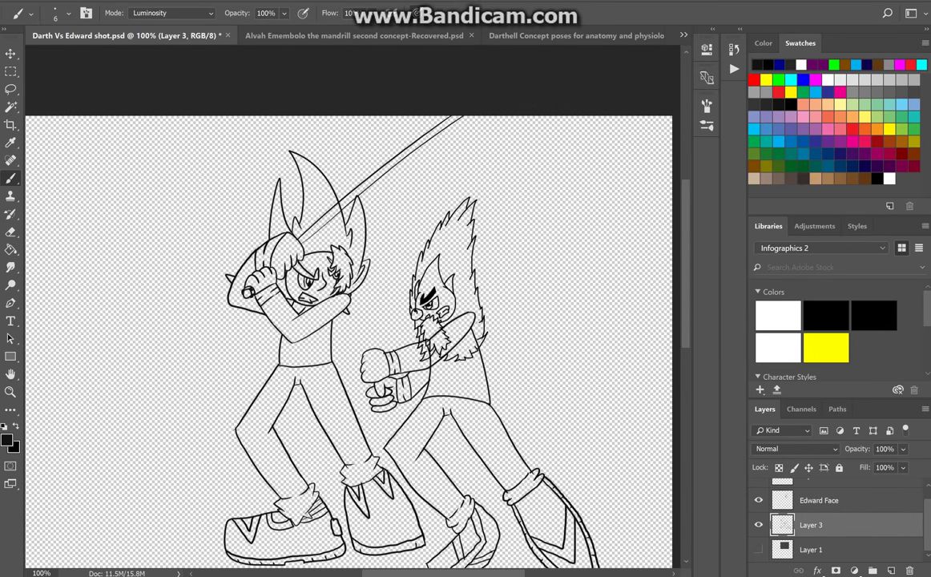
pyautogui.hotkey('ctrl', '+')
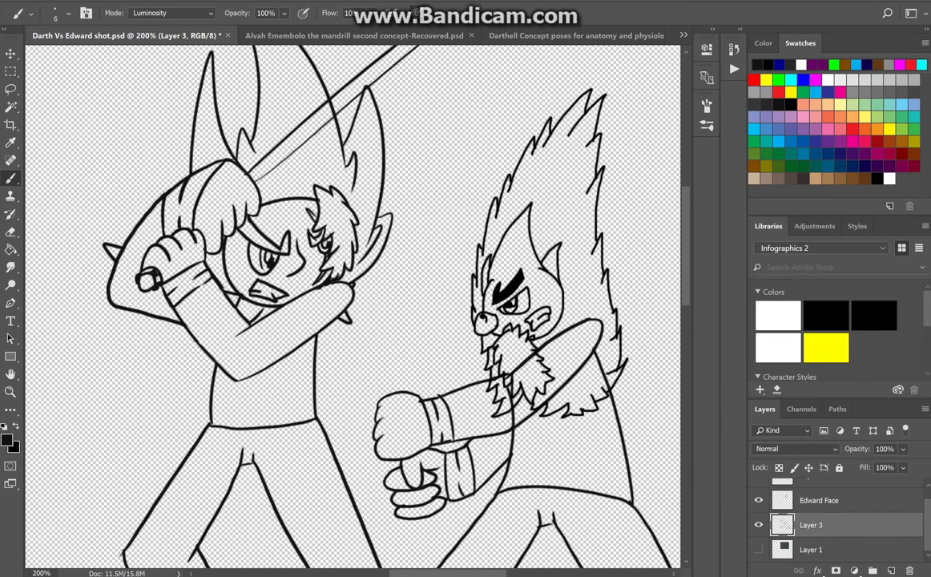
pyautogui.scroll(3, 353, 305)
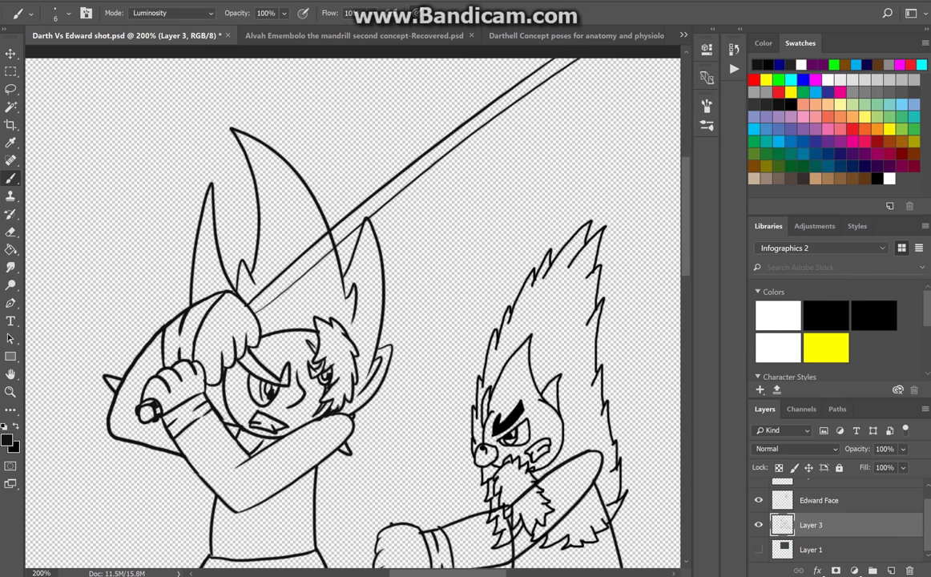
pyautogui.moveTo(392, 526); pyautogui.dragTo(273, 57)
pyautogui.moveTo(374, 476); pyautogui.dragTo(261, 51)
pyautogui.hotkey('ctrl', '-')
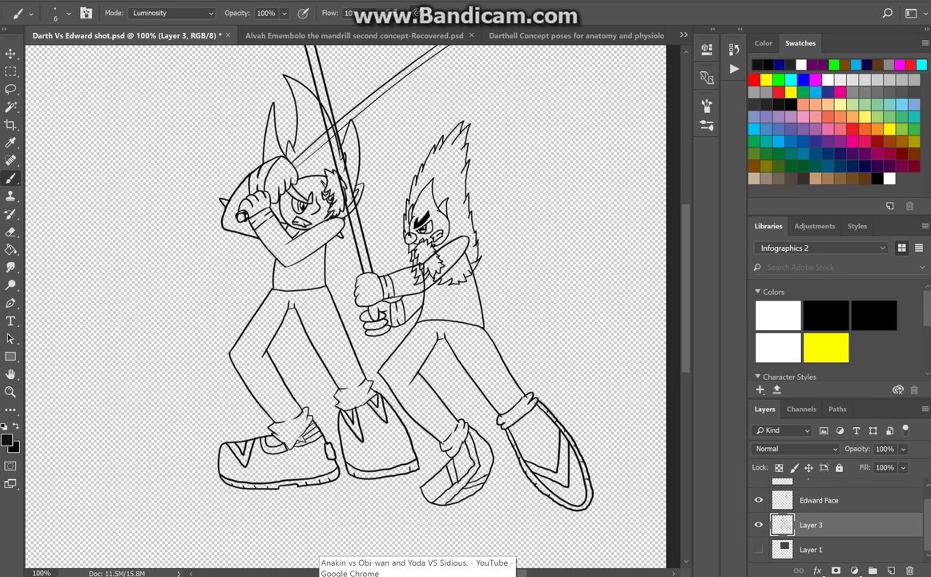
# Step: Draw a knee crease on each of the raised-fist character's trouser legs and two shin folds on the bent leg
pyautogui.hotkey('ctrl', '+')
pyautogui.scroll(-3, 353, 305)
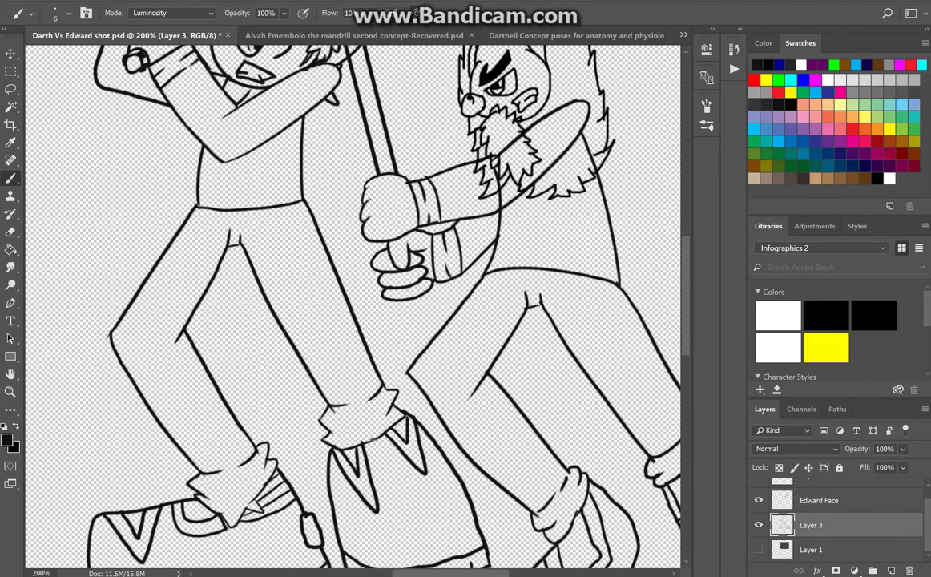
pyautogui.hotkey('ctrl', '+')
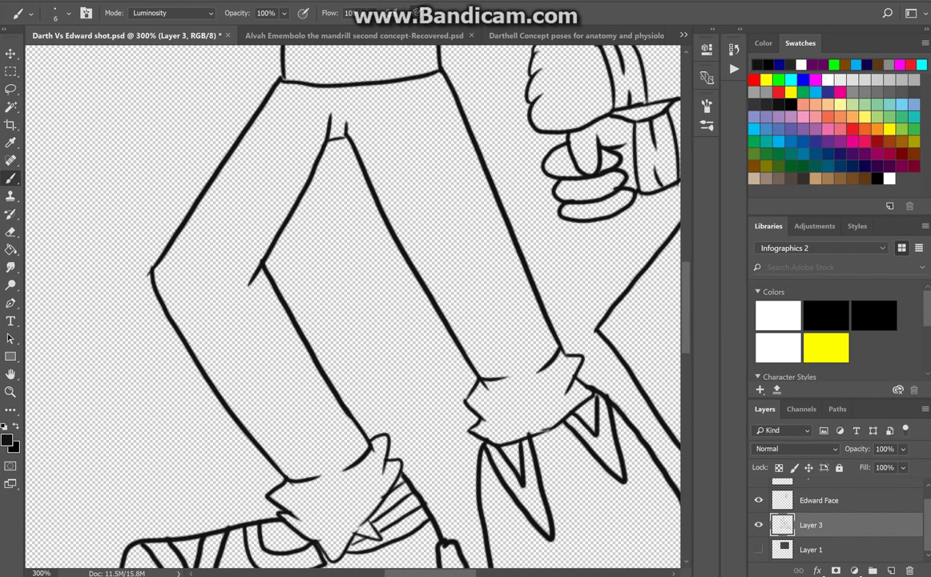
pyautogui.moveTo(152, 271); pyautogui.dragTo(158, 295)
pyautogui.hotkey('ctrl', 'z')
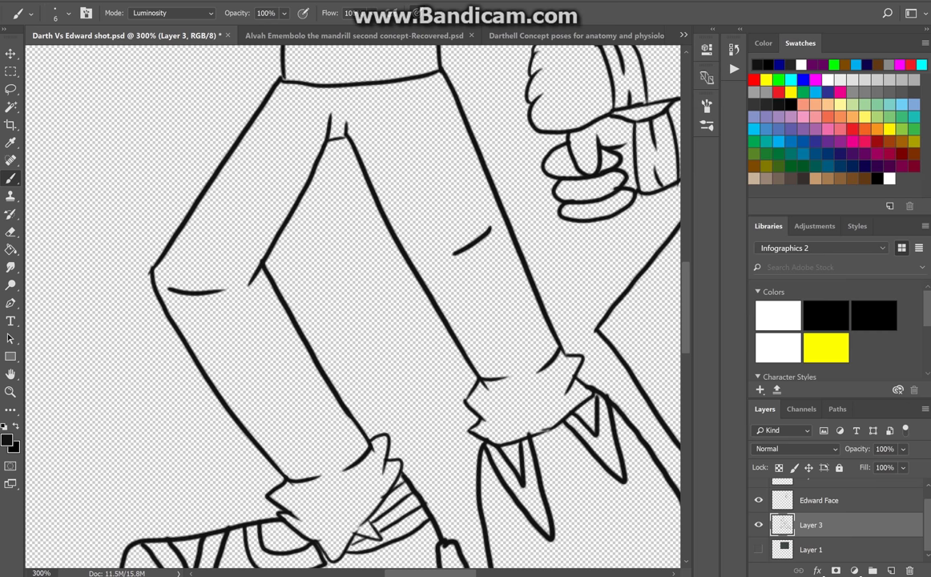
pyautogui.hotkey('ctrl', 'z')
pyautogui.moveTo(416, 250); pyautogui.dragTo(489, 232)
pyautogui.hotkey('ctrl', 'z')
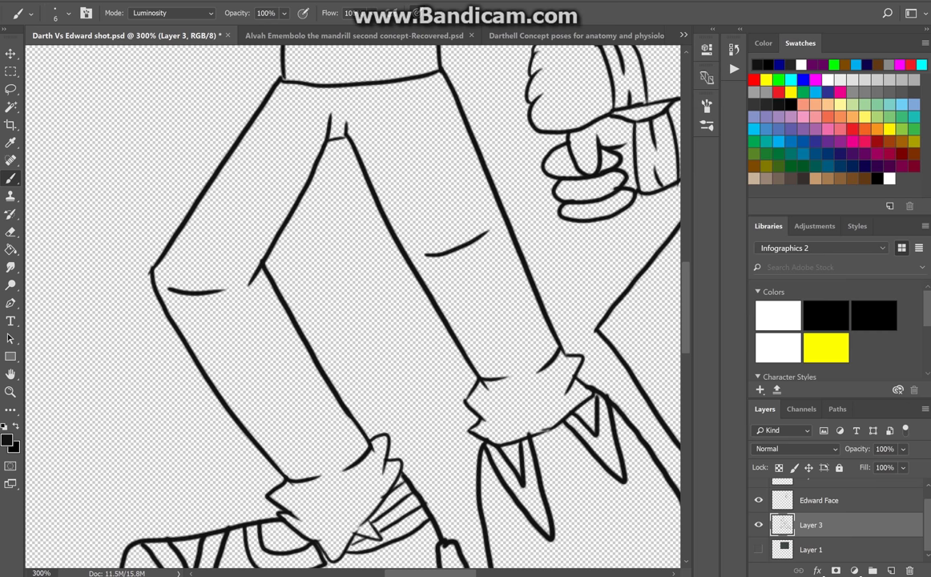
pyautogui.moveTo(266, 326); pyautogui.dragTo(306, 393)
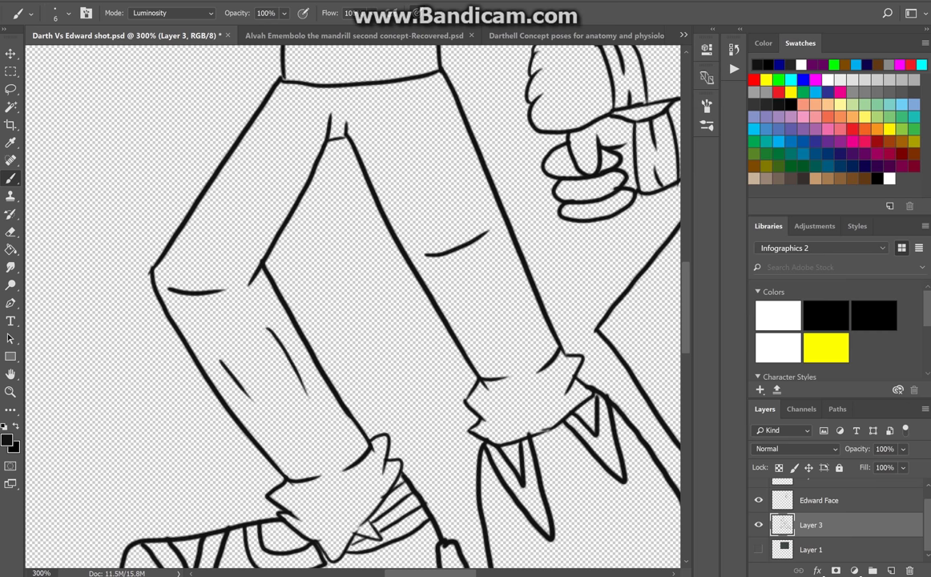
pyautogui.hotkey('ctrl', '-')
pyautogui.hotkey('ctrl', '-')
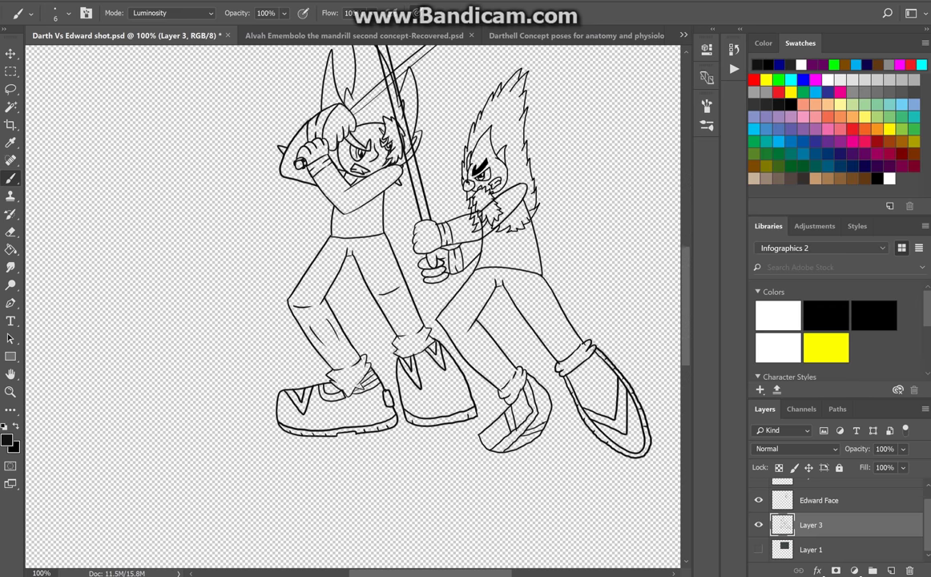
pyautogui.hotkey('ctrl', '+')
pyautogui.hotkey('ctrl', '+')
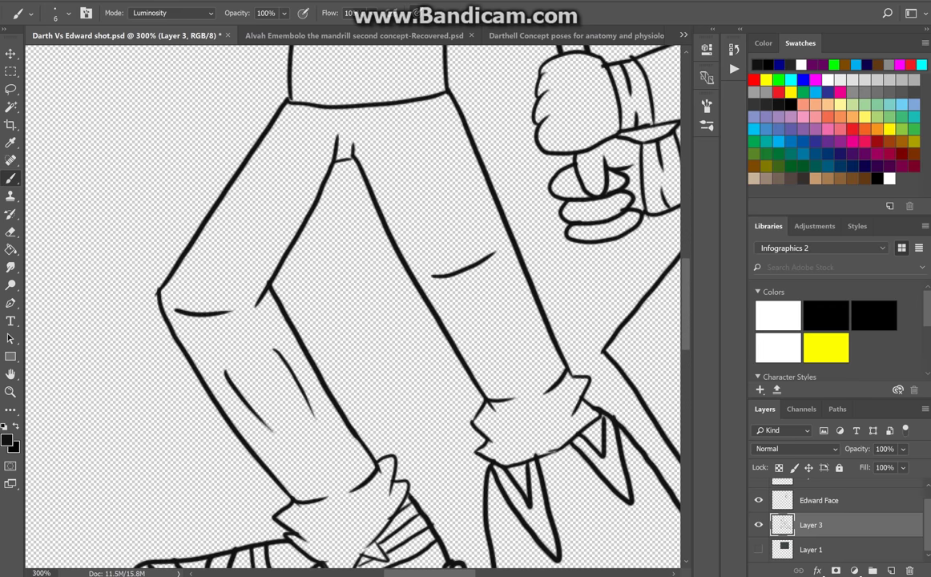
# Step: Draw a knee crease and shin folds on the bearded character's bent leg, plus fold lines along the outstretched leg
pyautogui.hscroll(5, 352, 304)
pyautogui.scroll(-3, 352, 304)
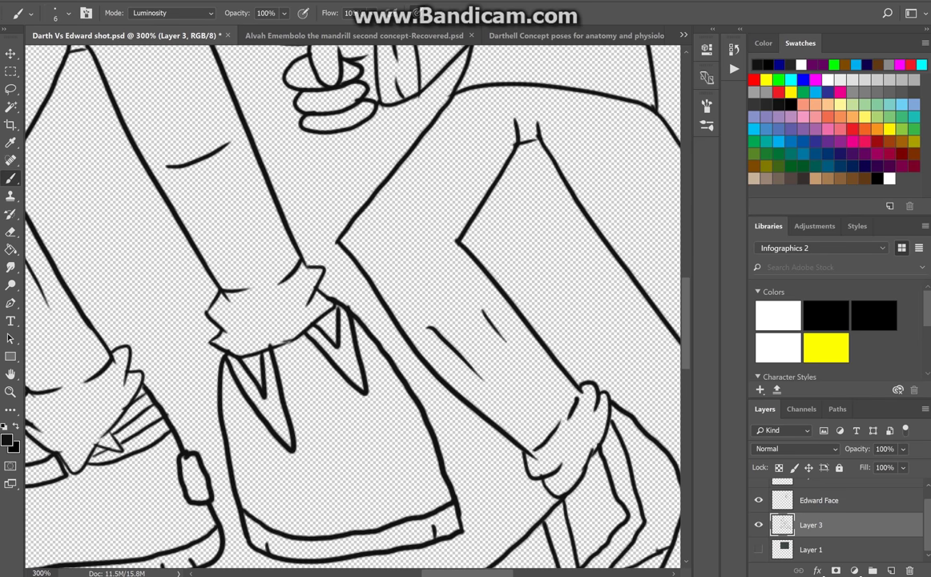
pyautogui.hscroll(5, 352, 304)
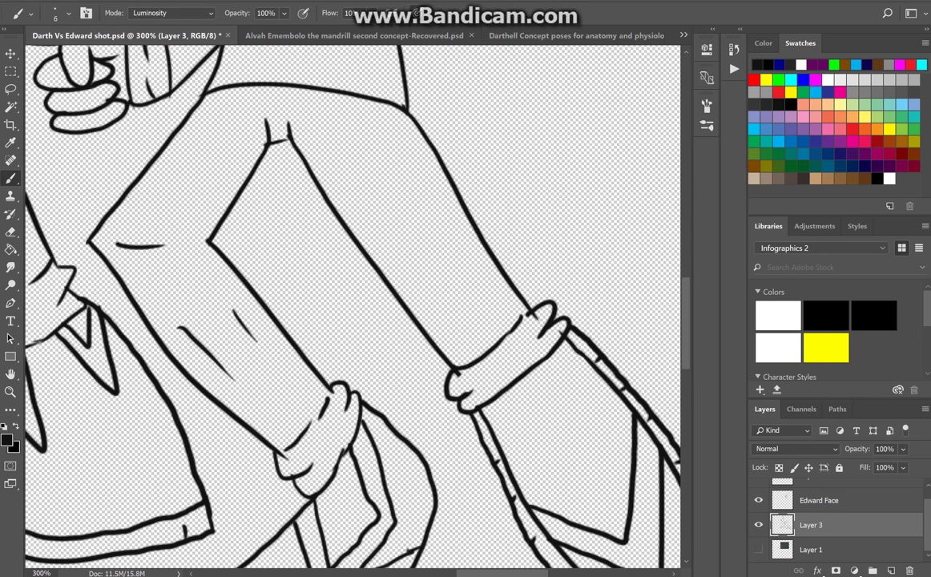
pyautogui.moveTo(439, 243); pyautogui.dragTo(483, 297)
pyautogui.moveTo(407, 276); pyautogui.dragTo(461, 331)
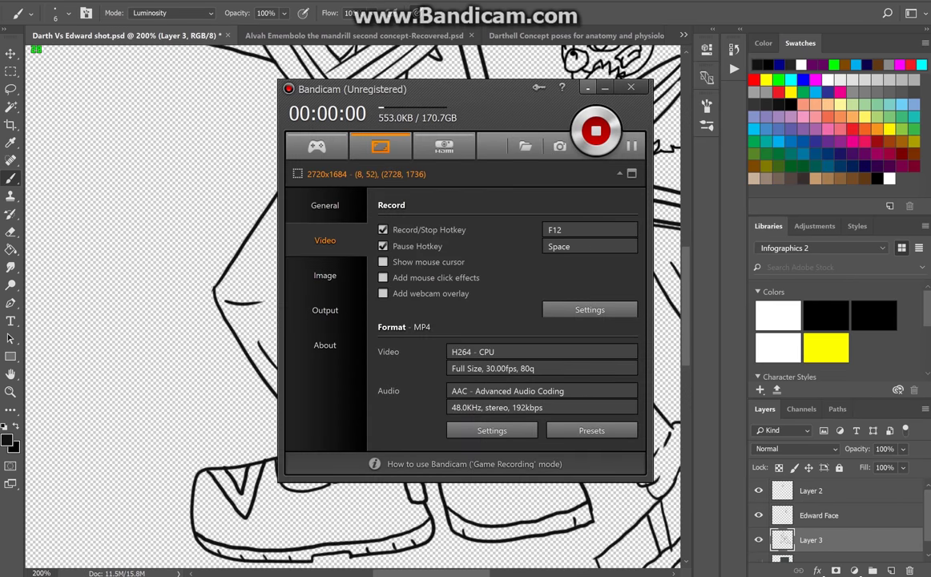
# Step: Switch to the Eraser and reduce its size to 9 px for the lines around the raised-fist character's face
pyautogui.click(605, 87)
pyautogui.scroll(10, 353, 305)
pyautogui.scroll(4, 354, 151)
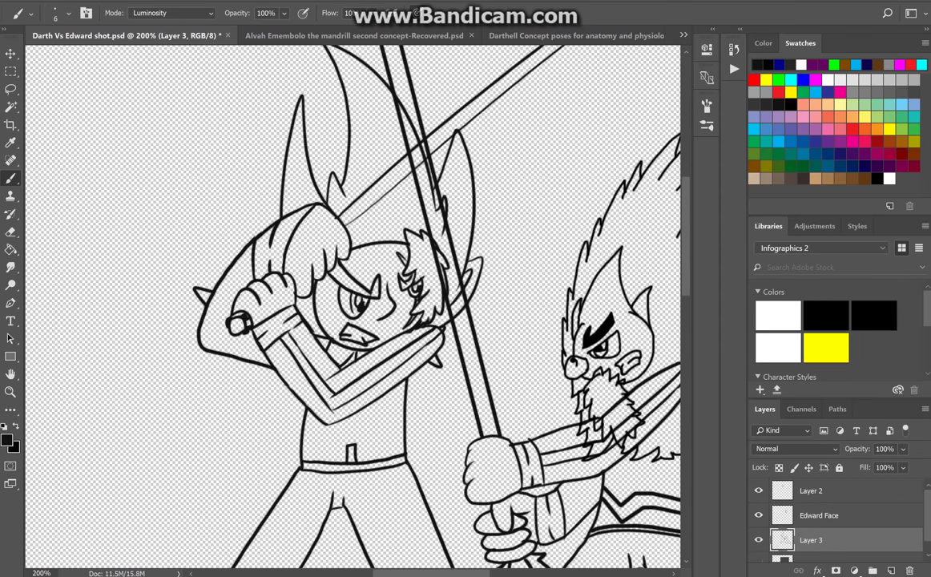
pyautogui.scroll(3, 353, 305)
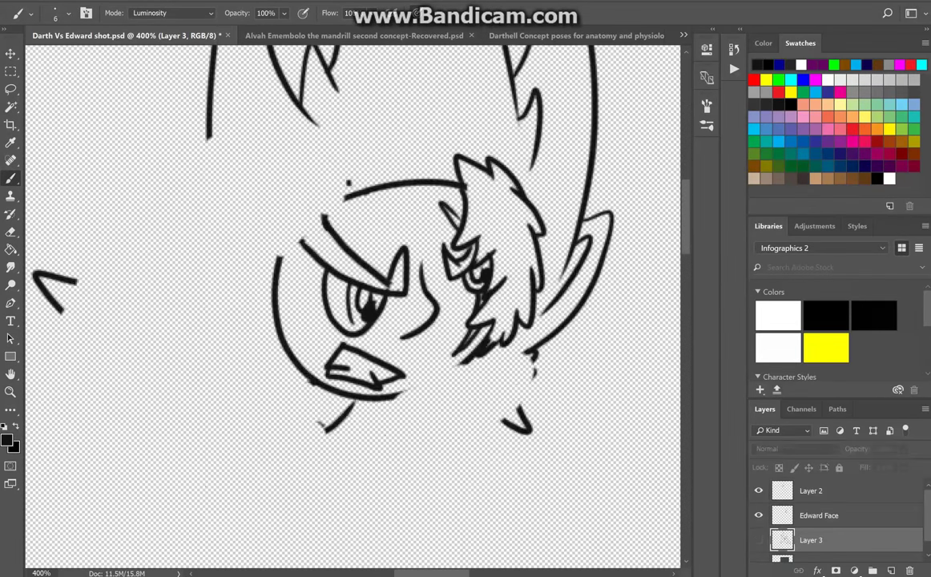
pyautogui.scroll(1, 345, 313)
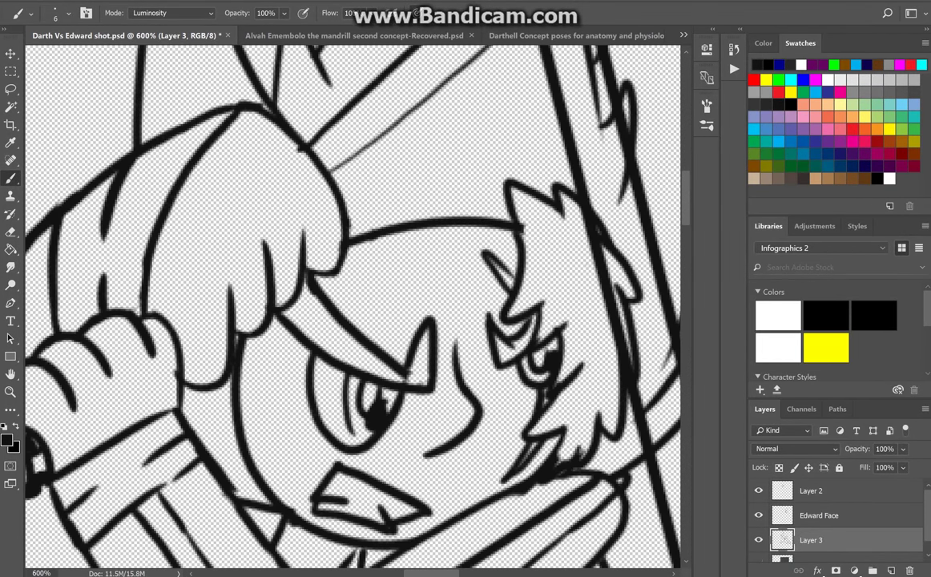
pyautogui.hscroll(5, 352, 304)
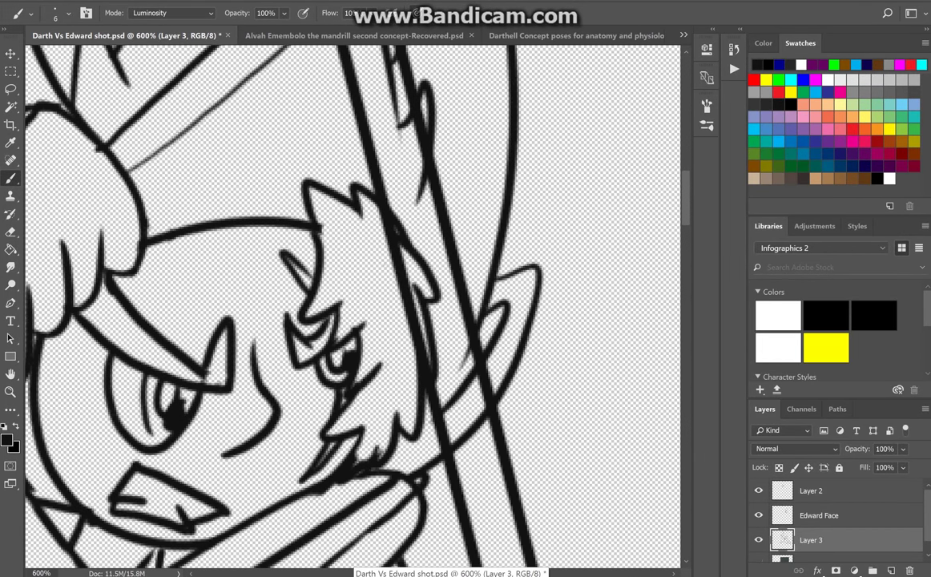
pyautogui.press('e')
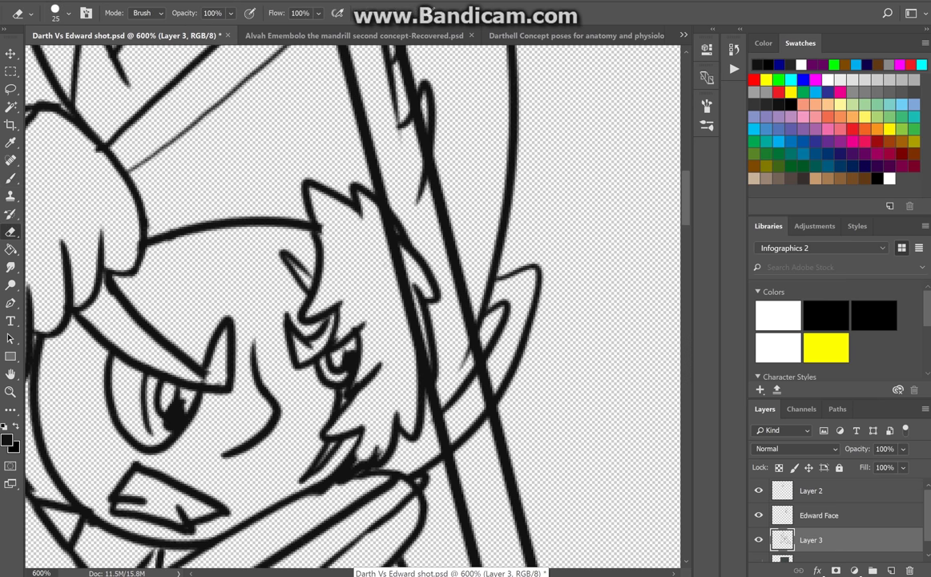
pyautogui.press('[')
pyautogui.press('[')
pyautogui.press('[')
pyautogui.press('[')
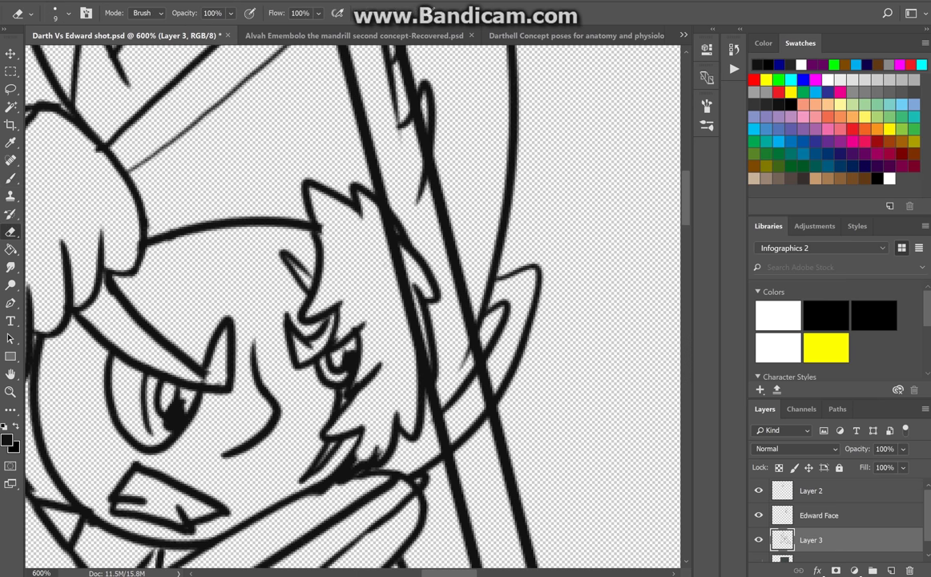
# Step: Toggle layer visibility to check which layer holds the raised-fist character's face and hair lines
pyautogui.click(758, 515)
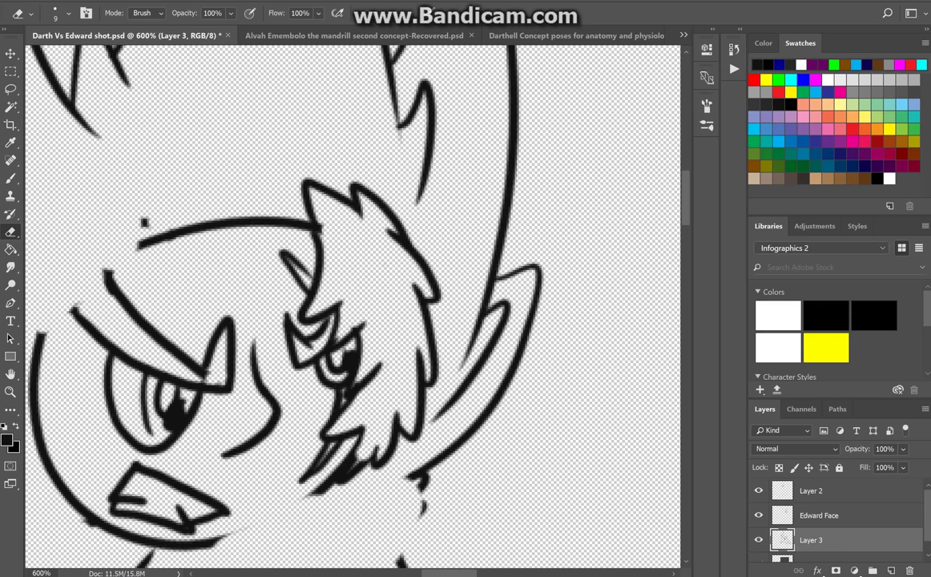
pyautogui.click(758, 516)
pyautogui.click(758, 515)
# Step: Brush jagged hair tufts on Layer 2 above the raised-fist character's side hair, reaching up behind the upright blade
pyautogui.click(834, 490)
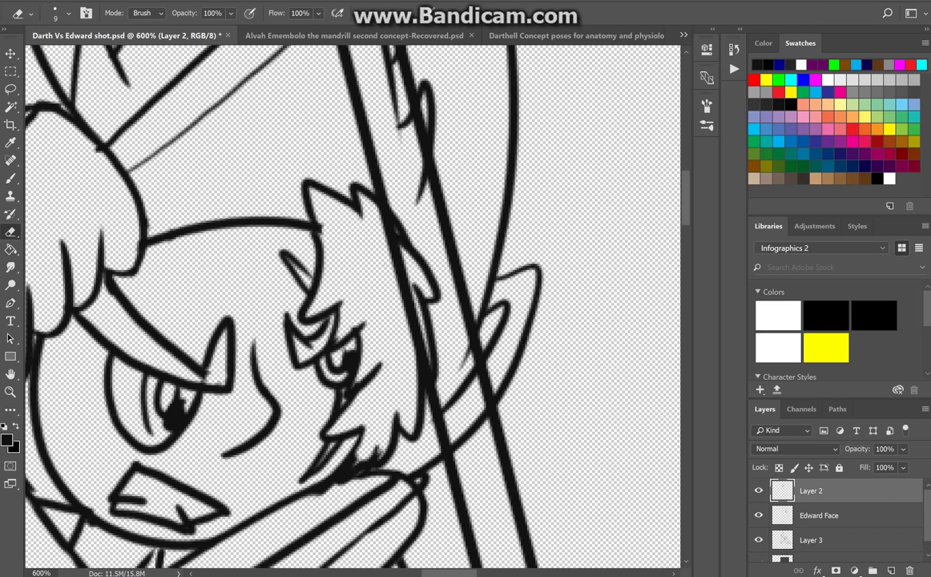
pyautogui.press('b')
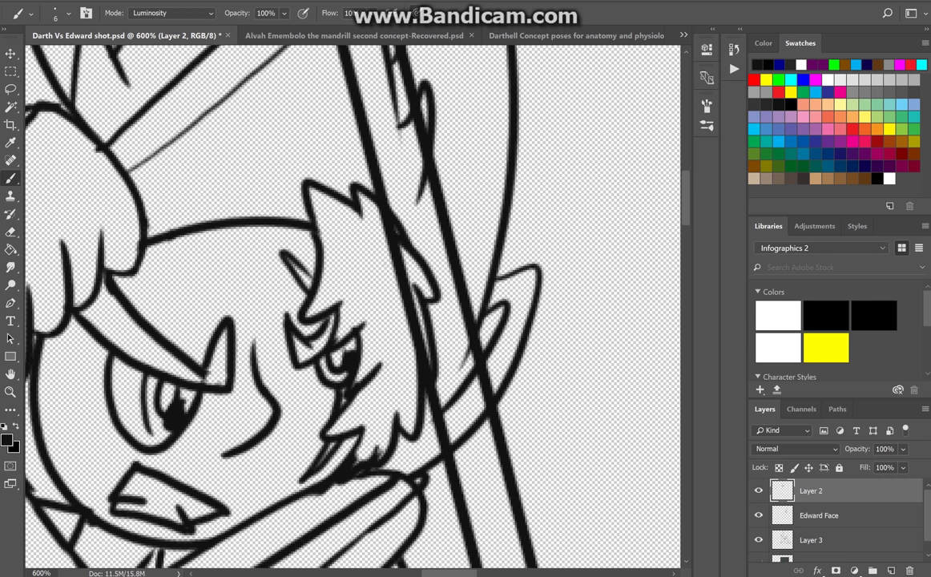
pyautogui.moveTo(305, 216)
pyautogui.mouseDown()
pyautogui.moveTo(299, 144)
pyautogui.moveTo(327, 178)
pyautogui.moveTo(357, 84)
pyautogui.moveTo(401, 218)
pyautogui.mouseUp()
pyautogui.hotkey('ctrl', 'z')
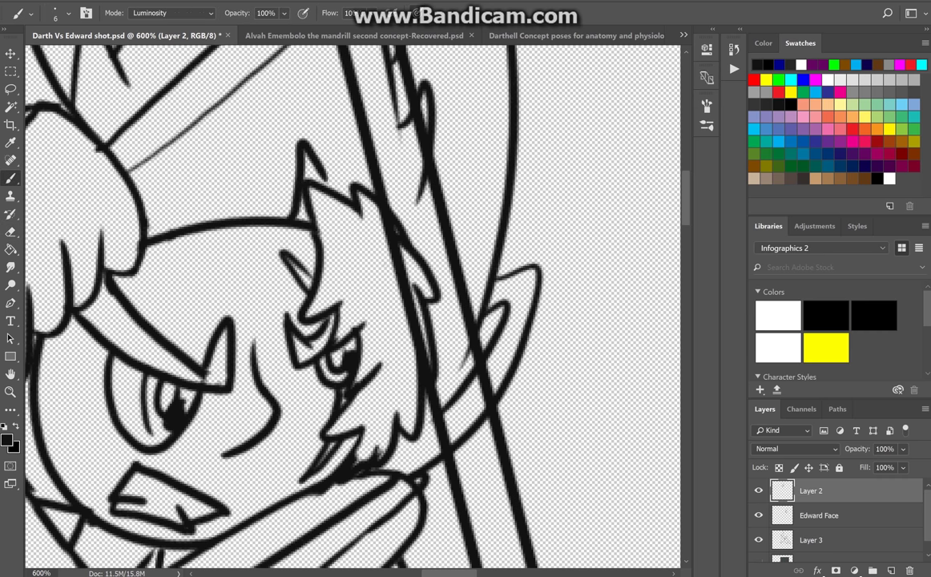
pyautogui.moveTo(290, 153)
pyautogui.mouseDown()
pyautogui.moveTo(311, 126)
pyautogui.moveTo(321, 85)
pyautogui.mouseUp()
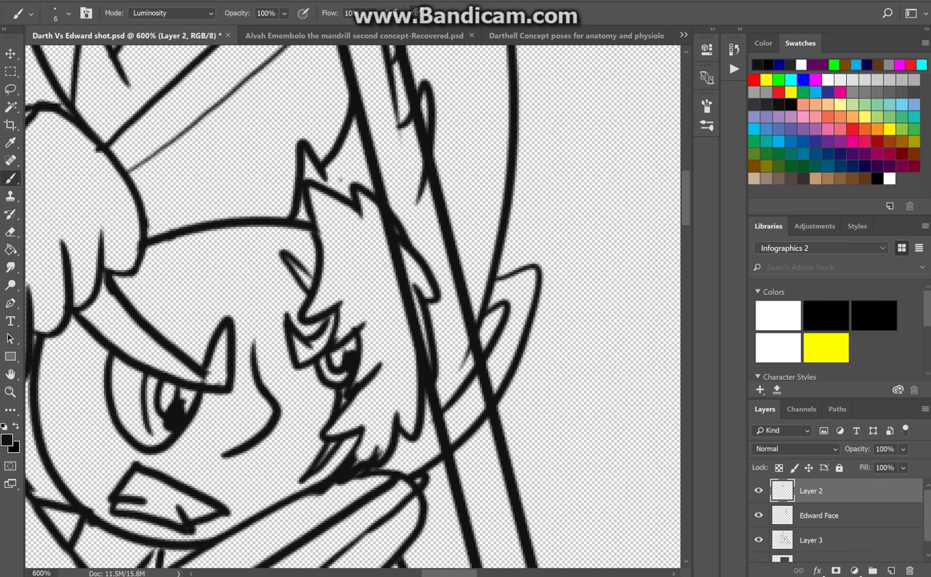
pyautogui.moveTo(338, 183); pyautogui.dragTo(362, 137)
pyautogui.moveTo(340, 184); pyautogui.dragTo(367, 176)
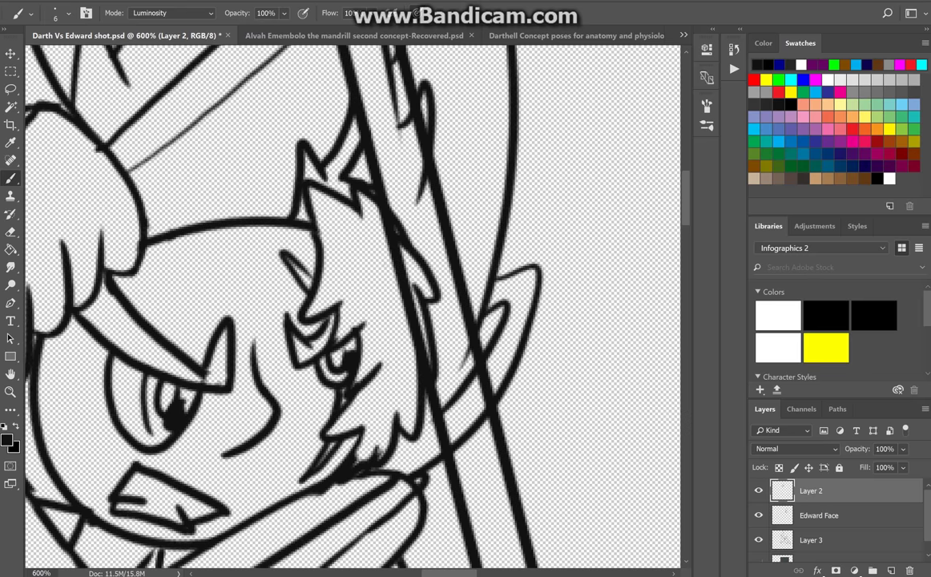
# Step: Erase on Layer 2 the lower part of the tall hair spike's outline where it meets the upright blade
pyautogui.scroll(-6, 353, 304)
pyautogui.scroll(3, 352, 304)
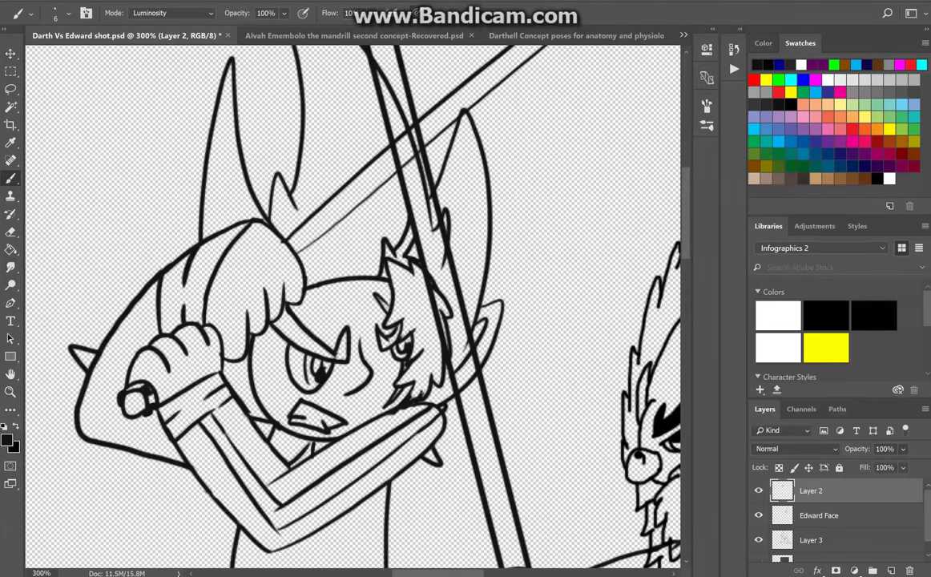
pyautogui.scroll(2, 320, 304)
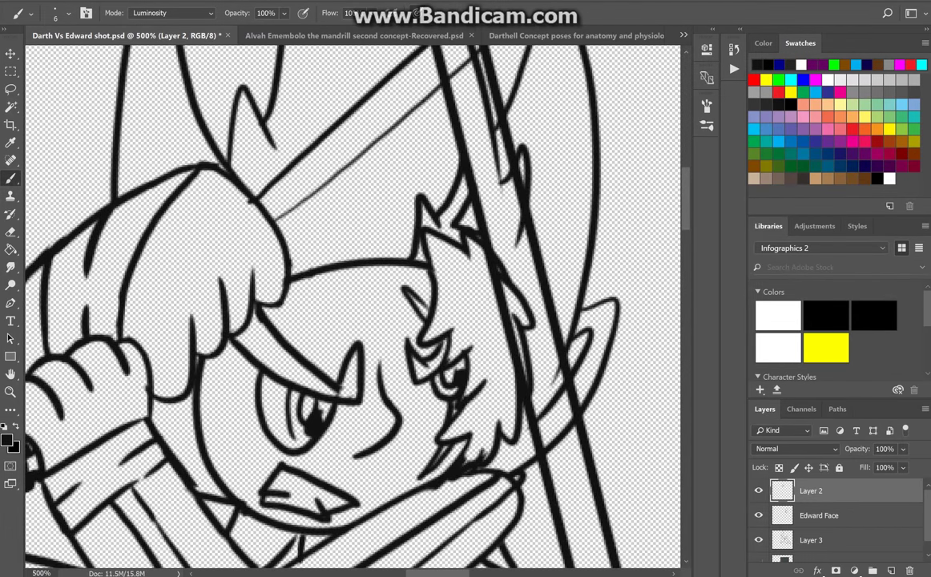
pyautogui.hscroll(5, 581, 294)
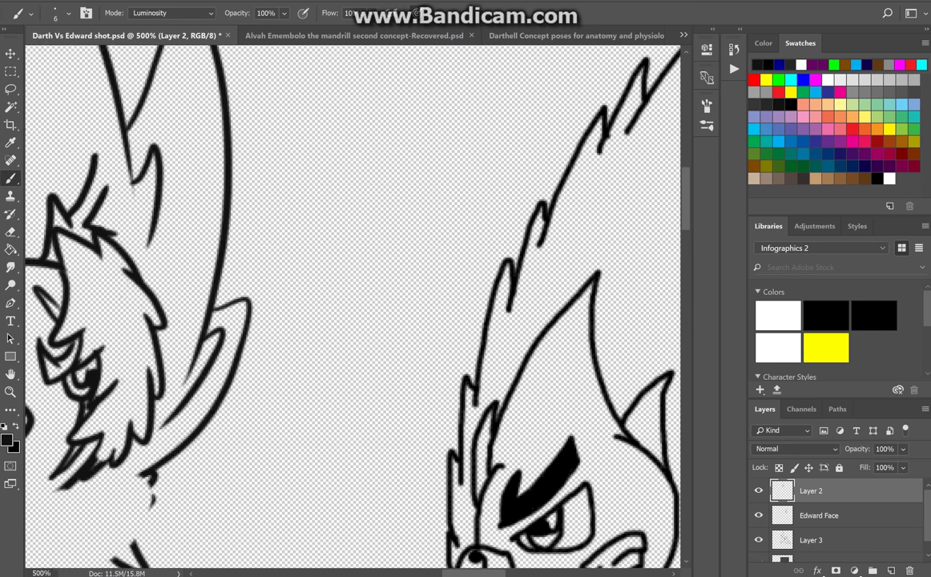
pyautogui.press('e')
pyautogui.moveTo(136, 224); pyautogui.dragTo(112, 122)
pyautogui.scroll(6, 353, 296)
pyautogui.scroll(-3, 412, 325)
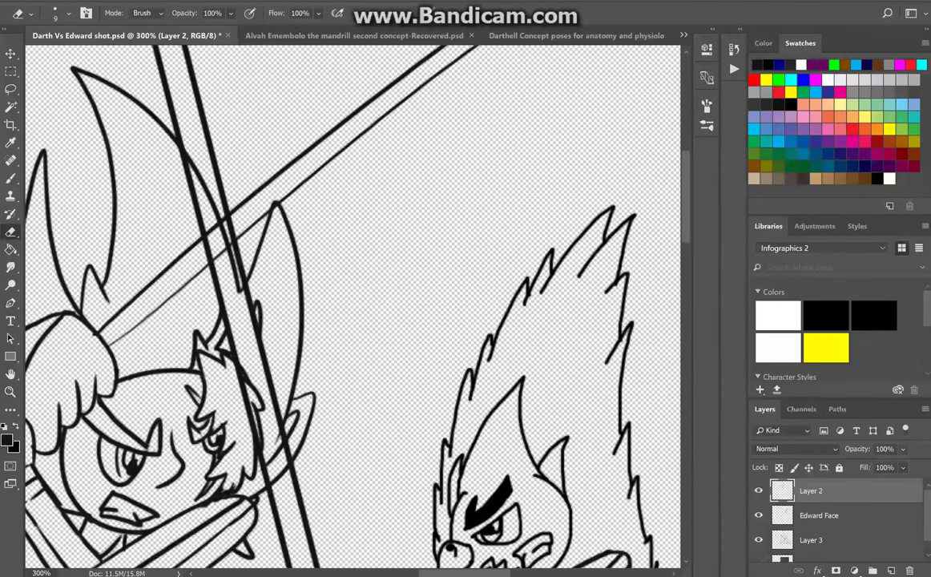
pyautogui.moveTo(220, 266); pyautogui.dragTo(184, 167)
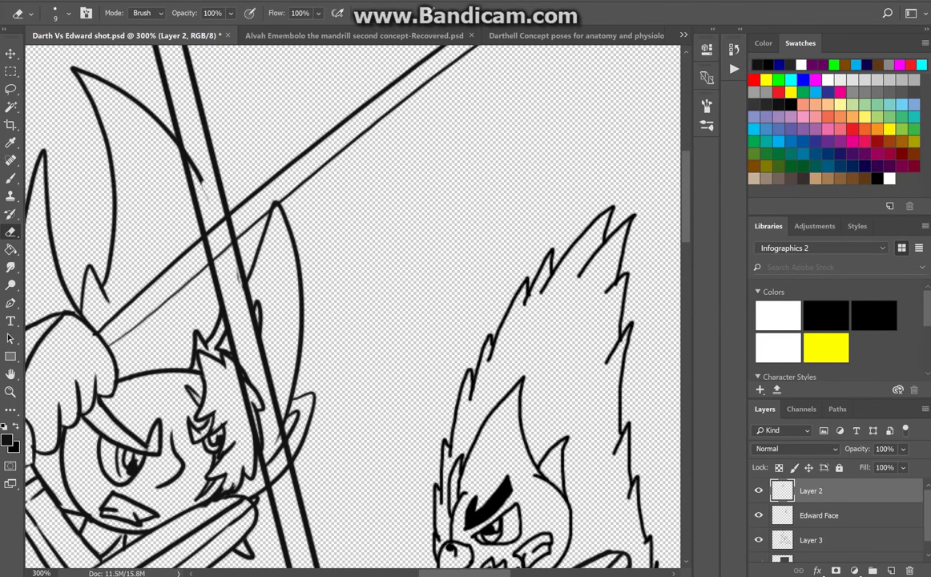
# Step: Examine the whole composition of both characters, then the raised-fist character's arms, torso and waist up close
pyautogui.hotkey('ctrl', '0')
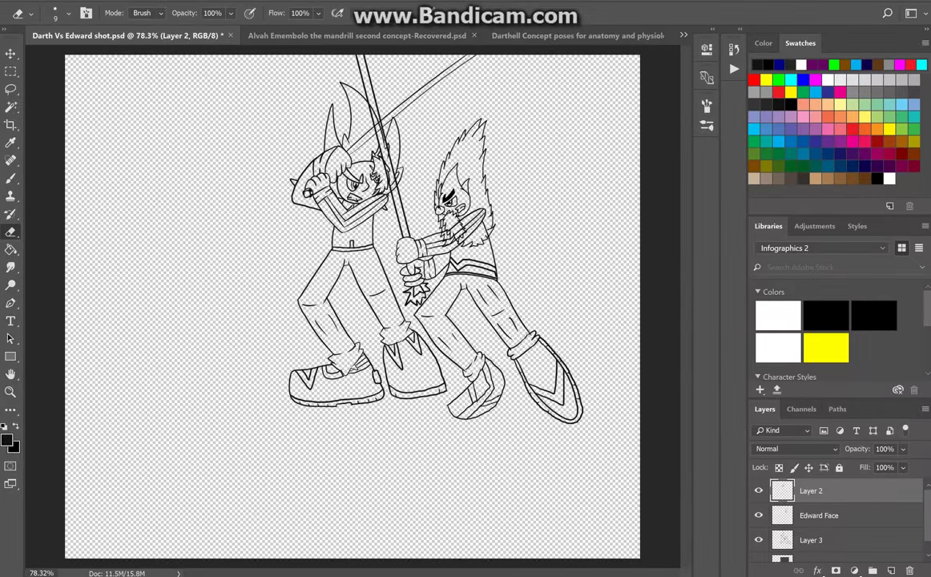
pyautogui.hotkey('ctrl', '1')
pyautogui.hotkey('ctrl', '-')
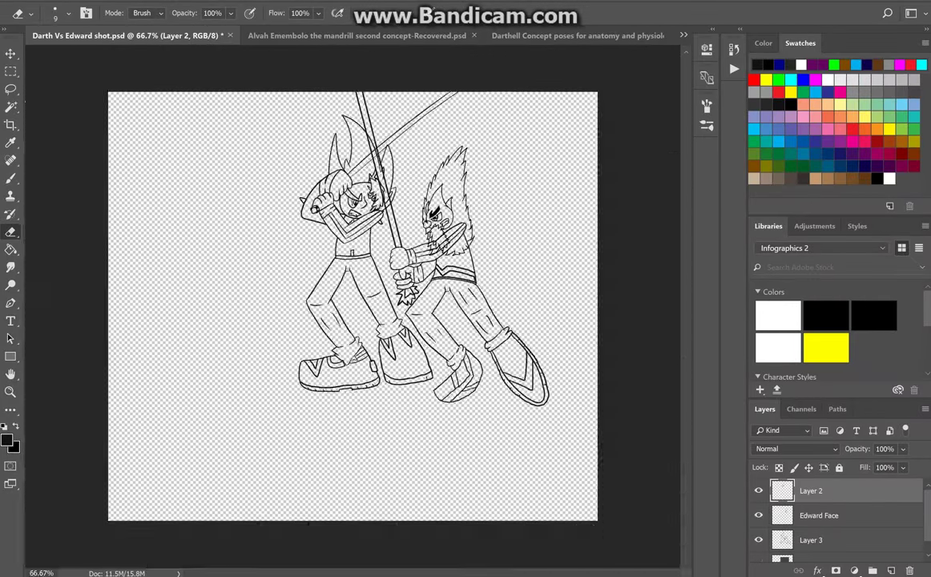
pyautogui.hotkey('ctrl', '+')
pyautogui.hotkey('ctrl', '+')
pyautogui.scroll(3, 353, 305)
pyautogui.scroll(1, 353, 304)
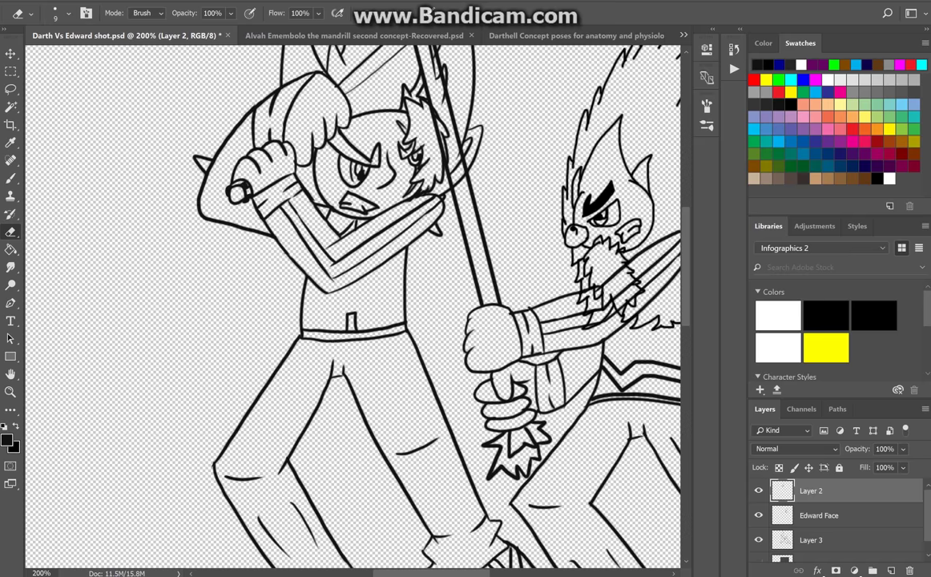
pyautogui.hotkey('ctrl', '-')
pyautogui.hotkey('ctrl', '-')
pyautogui.hotkey('ctrl', '+')
pyautogui.hotkey('ctrl', '+')
pyautogui.scroll(3, 353, 304)
pyautogui.hotkey('ctrl', '+')
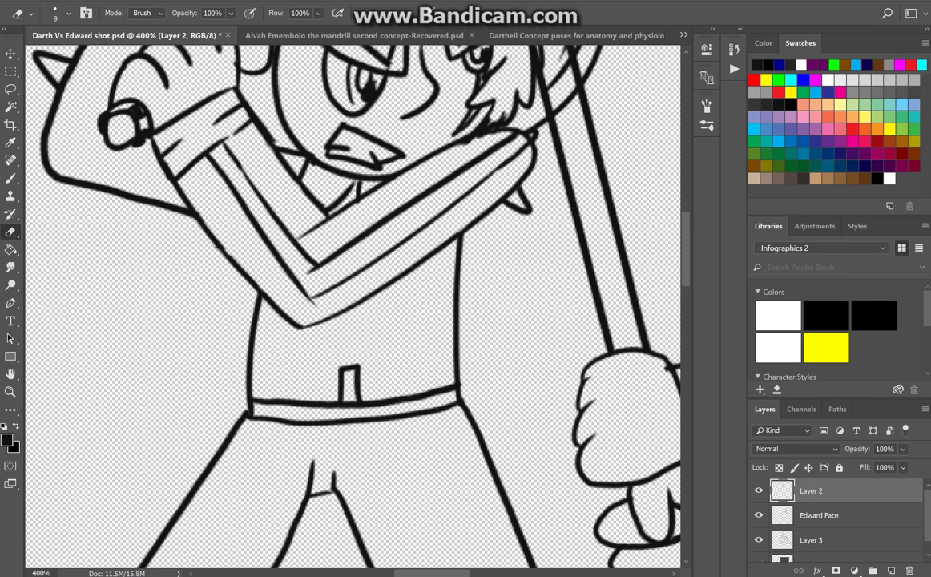
# Step: Brush a solid dark shadow along the lower part of the raised-fist character's near eye on Layer 2
pyautogui.hotkey('ctrl', '+')
pyautogui.hotkey('ctrl', '+')
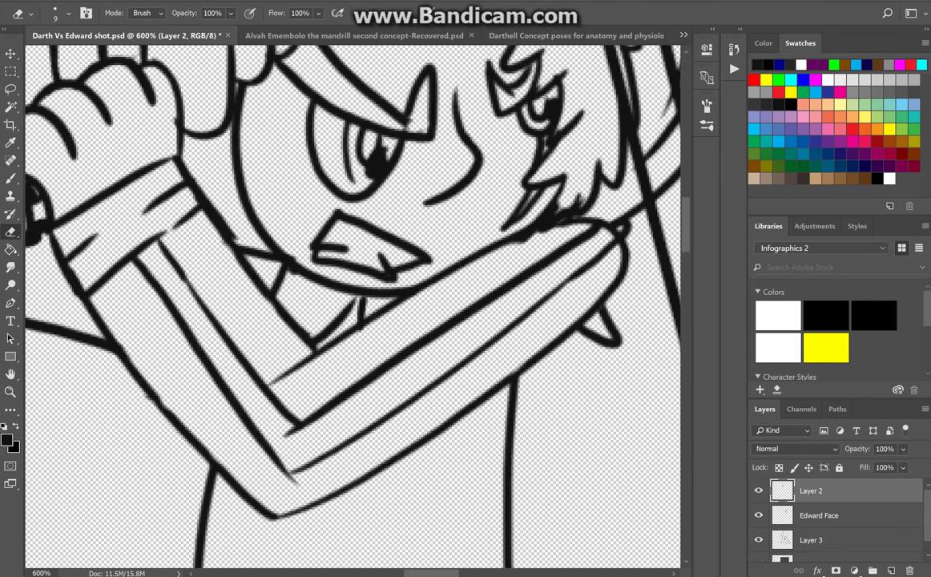
pyautogui.hotkey('ctrl', '+')
pyautogui.hotkey('ctrl', '+')
pyautogui.hotkey('ctrl', '+')
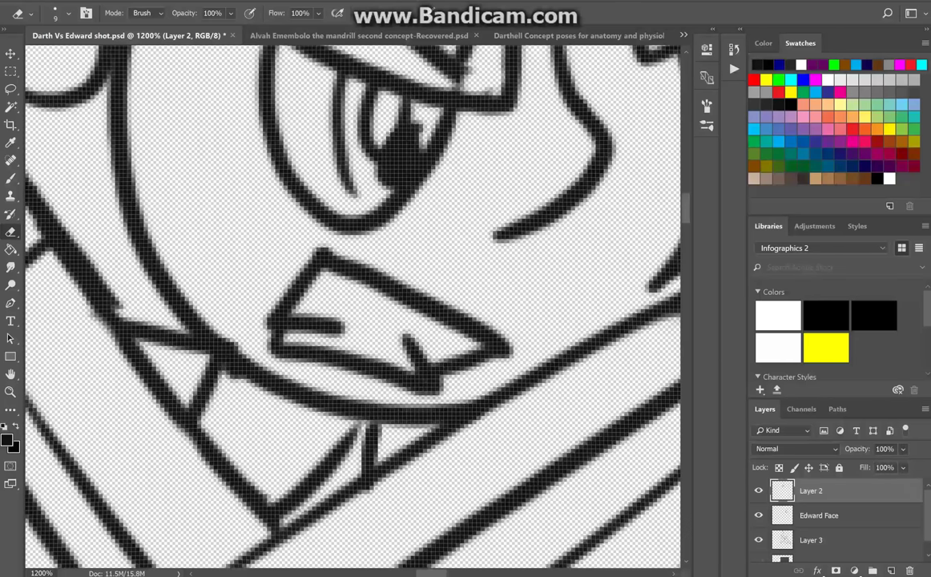
pyautogui.press('b')
pyautogui.moveTo(378, 215)
pyautogui.mouseDown()
pyautogui.moveTo(292, 178)
pyautogui.moveTo(306, 191)
pyautogui.moveTo(271, 160)
pyautogui.mouseUp()
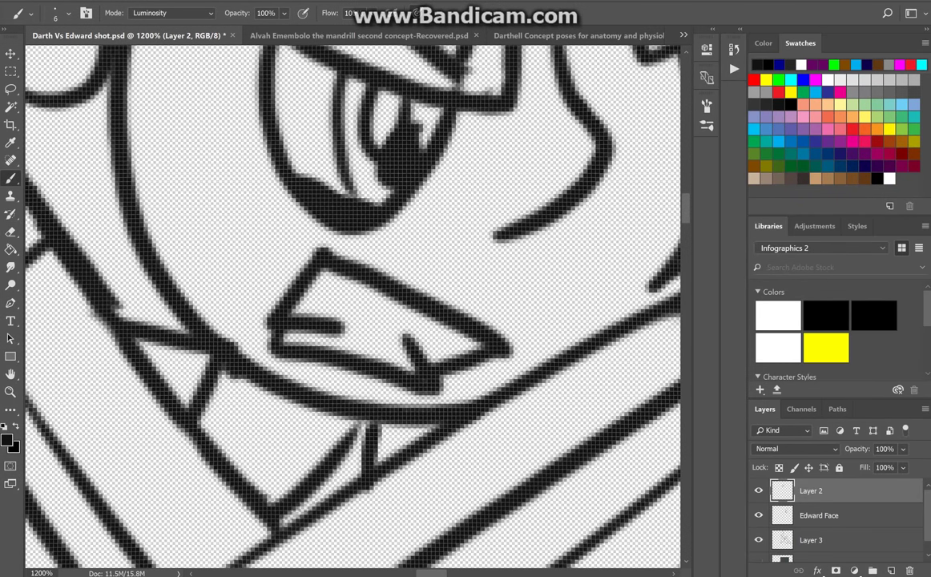
# Step: Try a short shading stroke in the raised-fist character's far eye on Layer 2 and undo it
pyautogui.hotkey('ctrl', '-')
pyautogui.hotkey('ctrl', '-')
pyautogui.hotkey('ctrl', '-')
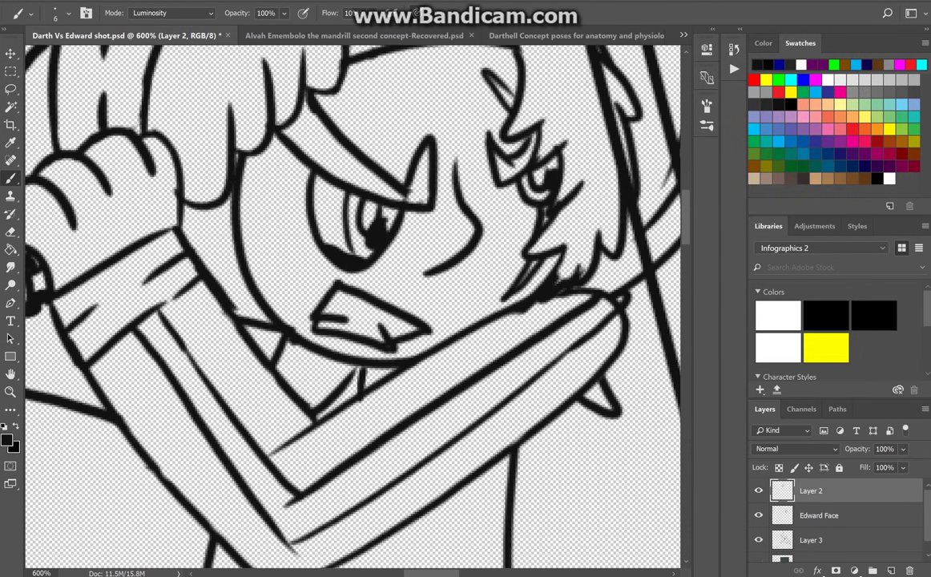
pyautogui.moveTo(534, 200); pyautogui.dragTo(549, 189)
pyautogui.hotkey('ctrl', 'z')
pyautogui.hotkey('ctrl', '-')
pyautogui.hotkey('ctrl', '-')
pyautogui.hotkey('ctrl', '-')
pyautogui.hotkey('ctrl', '-')
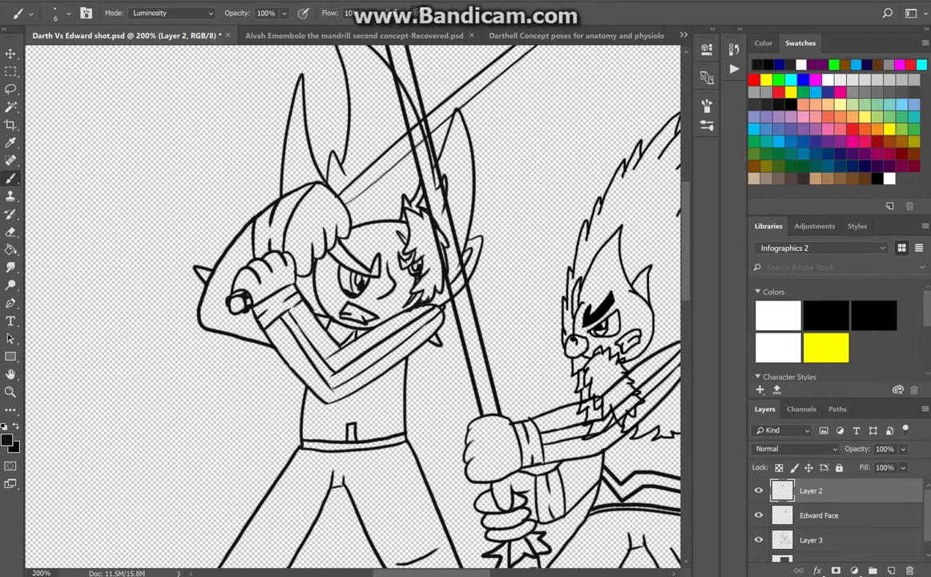
# Step: Brush a solid dark shadow into the lower outer corner of the bearded character's eye on the Edward Face layer
pyautogui.hscroll(5, 352, 305)
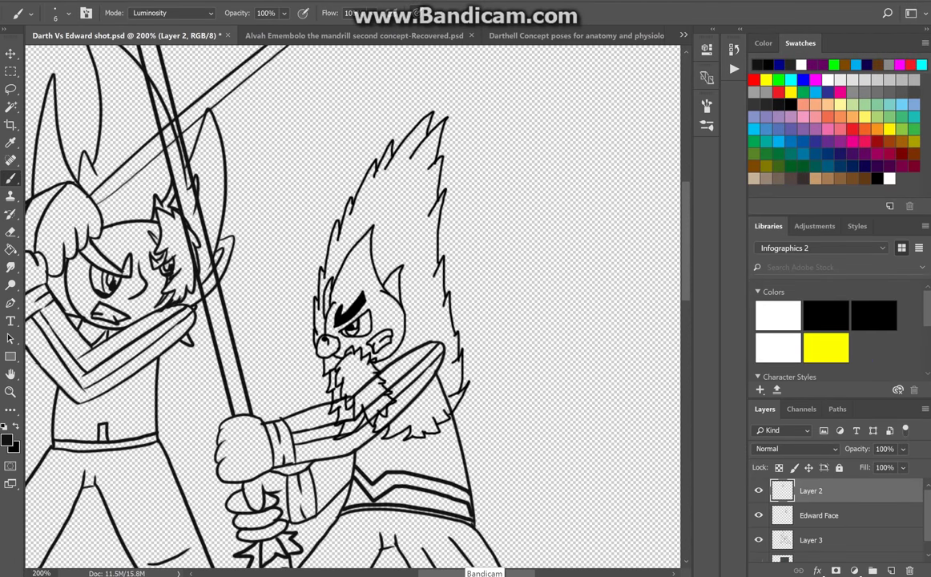
pyautogui.hotkey('ctrl', '+')
pyautogui.hotkey('ctrl', '+')
pyautogui.hotkey('ctrl', '+')
pyautogui.hotkey('ctrl', '+')
pyautogui.hotkey('ctrl', '+')
pyautogui.press('v')
pyautogui.hotkey('alt', '[')
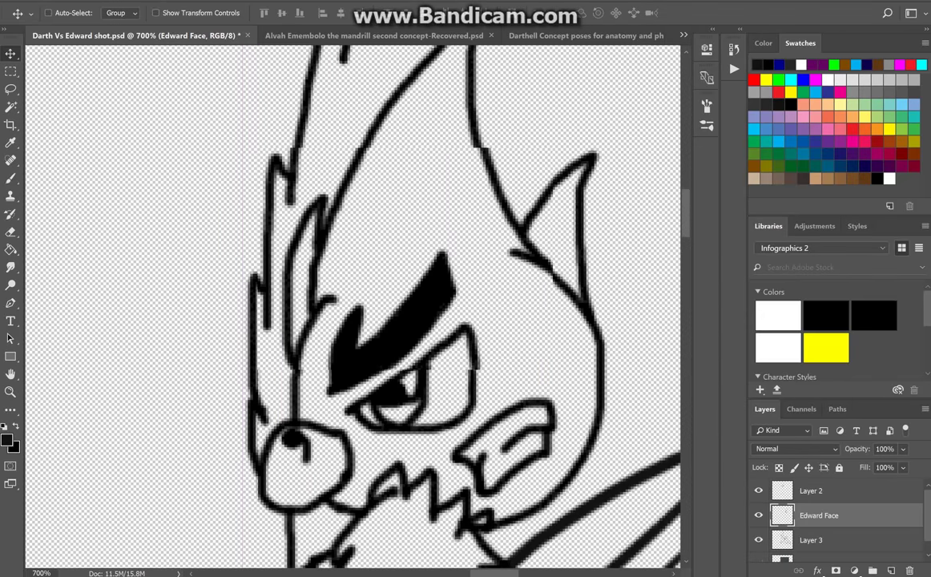
pyautogui.hotkey('ctrl', '+')
pyautogui.scroll(-3, 353, 305)
pyautogui.press('b')
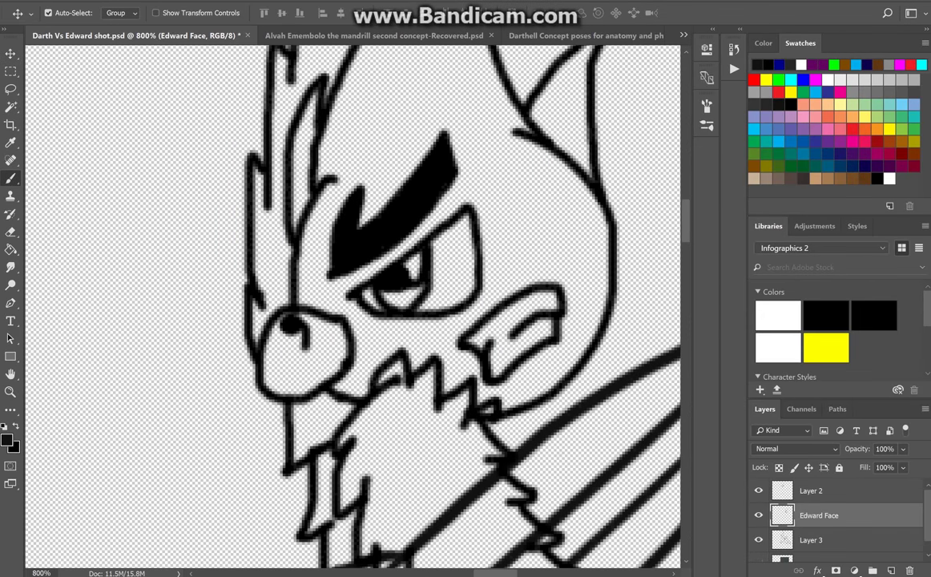
pyautogui.moveTo(389, 281)
pyautogui.mouseDown()
pyautogui.moveTo(432, 250)
pyautogui.moveTo(426, 266)
pyautogui.moveTo(433, 262)
pyautogui.mouseUp()
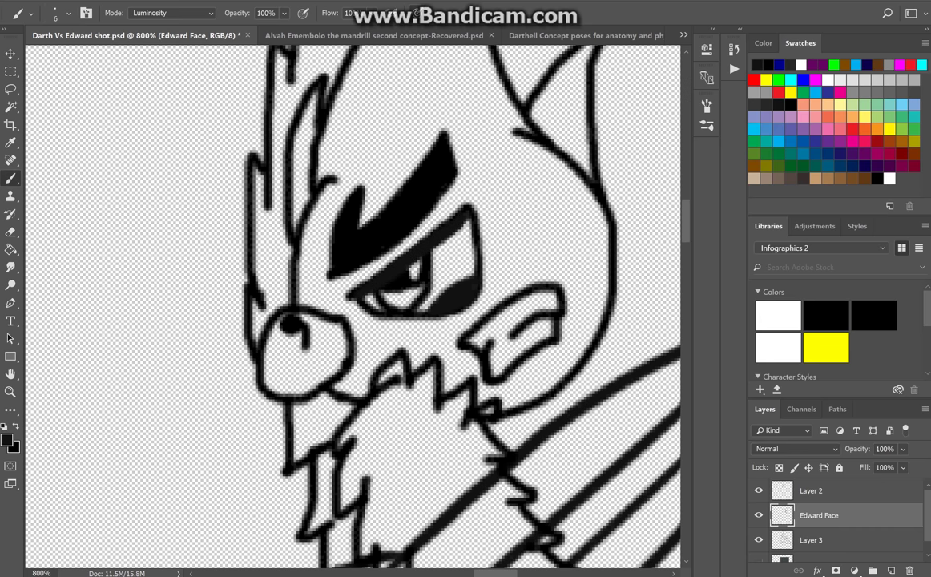
# Step: Add a new empty layer directly above Layer 1, and make Layer 3 the active layer
pyautogui.scroll(-6, 398, 318)
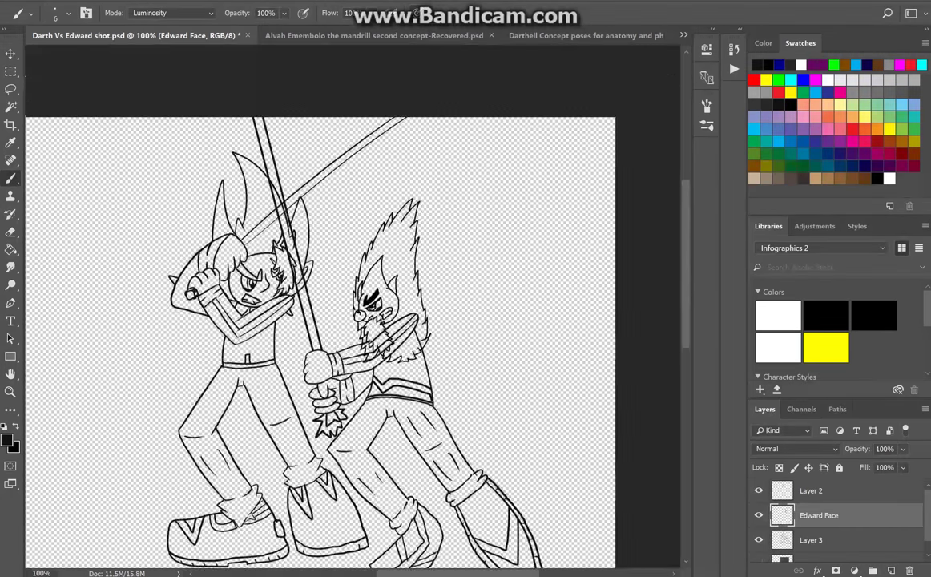
pyautogui.scroll(1, 397, 318)
pyautogui.hotkey('alt', '[')
pyautogui.hotkey('alt', '[')
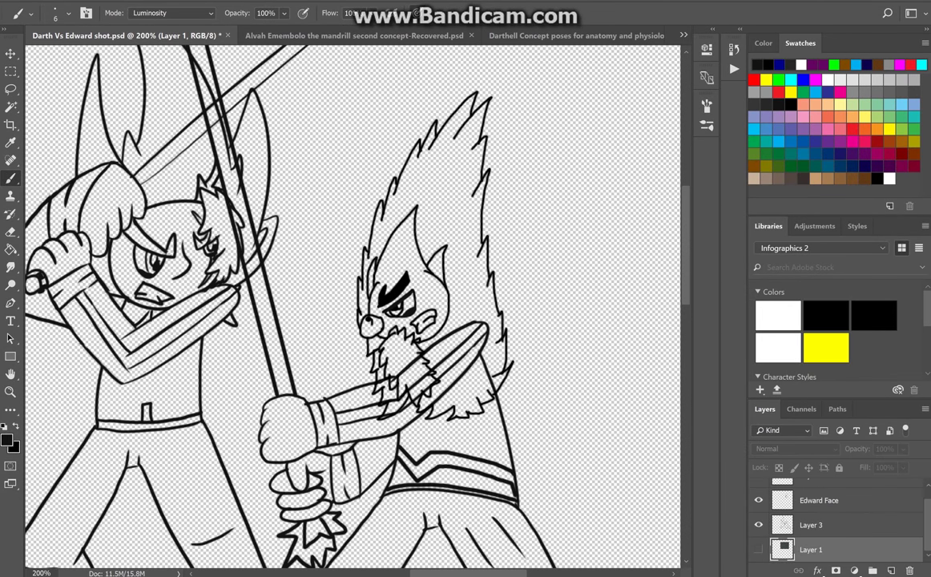
pyautogui.hotkey('ctrl', 'shift', 'alt', 'n')
pyautogui.scroll(4, 352, 305)
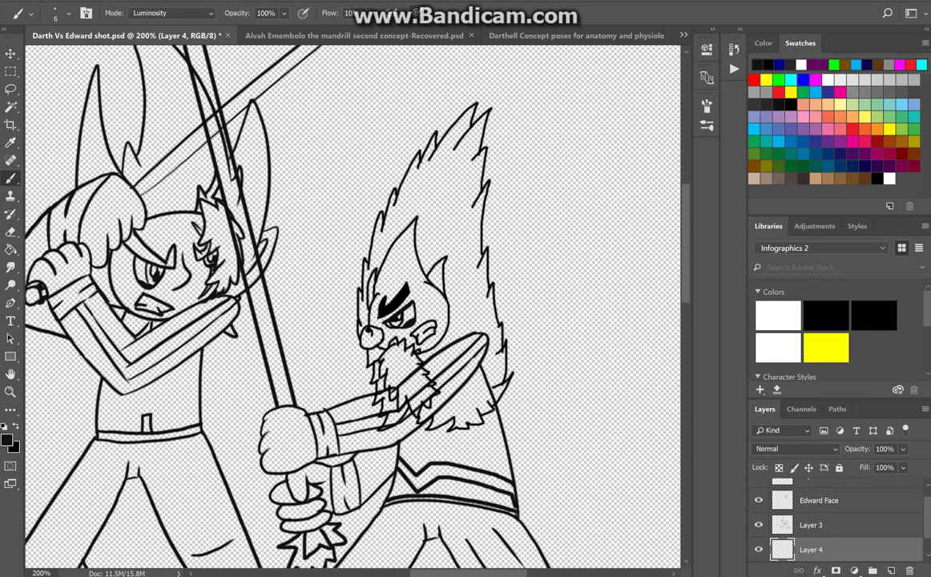
pyautogui.scroll(2, 353, 304)
pyautogui.hscroll(-2, 352, 305)
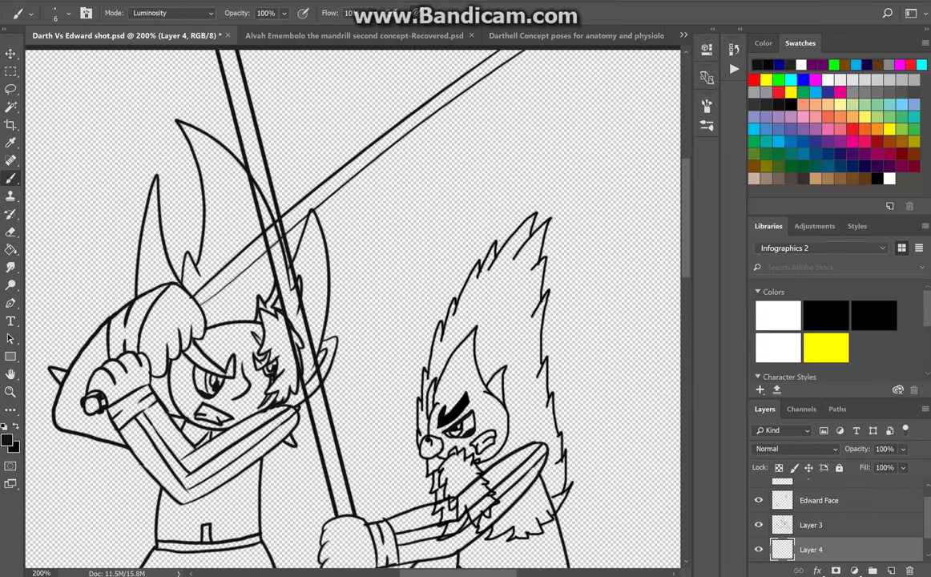
pyautogui.hotkey('ctrl', '+')
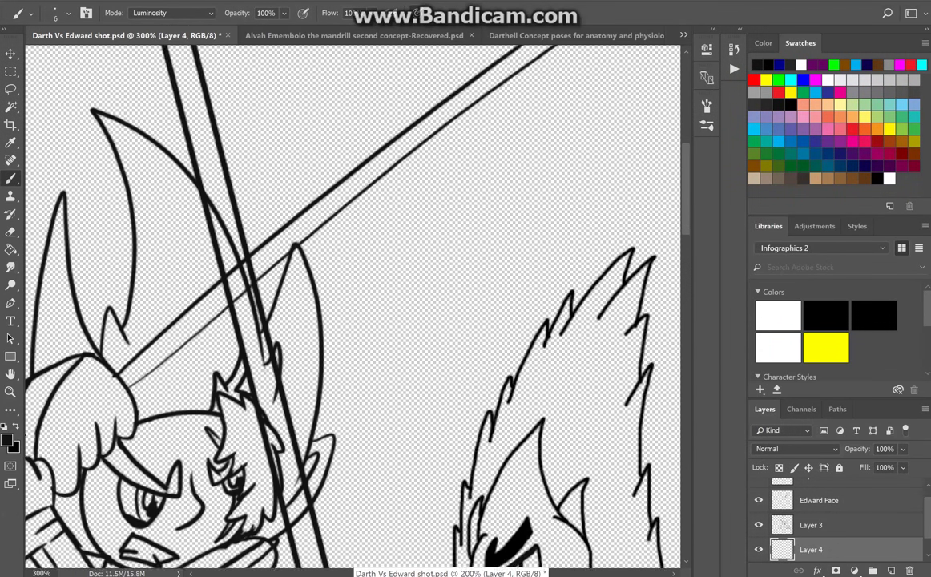
pyautogui.scroll(2, 352, 305)
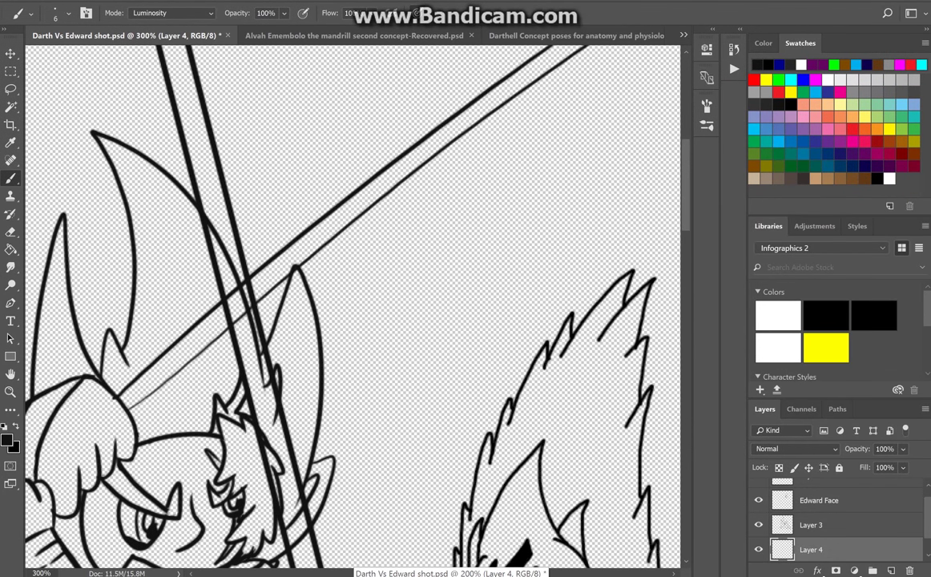
pyautogui.hotkey('alt', ']')
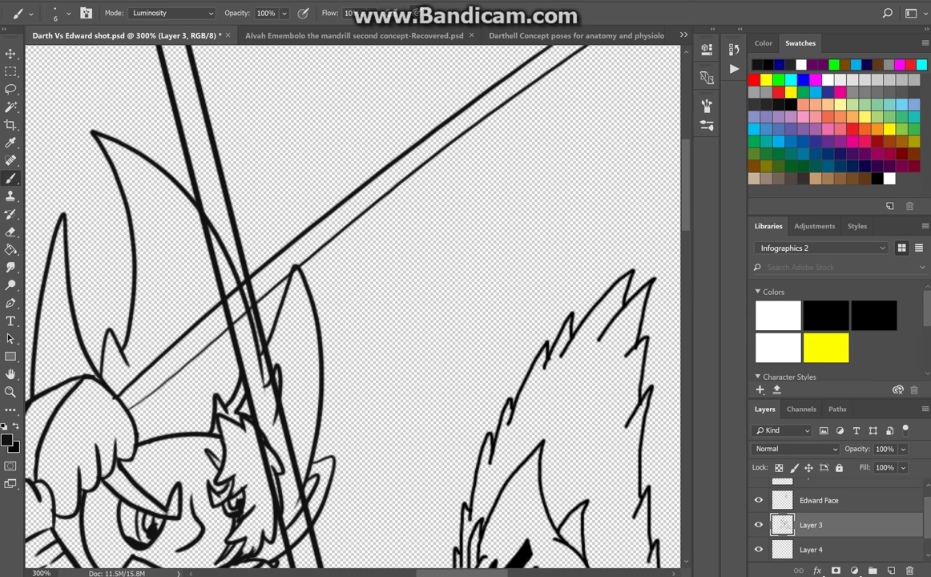
# Step: Try erasing the upper ends of the slanted and upright sword blades on Layer 3 with a size 60 eraser
pyautogui.hotkey('ctrl', '-')
pyautogui.hotkey('ctrl', '-')
pyautogui.hotkey('ctrl', '+')
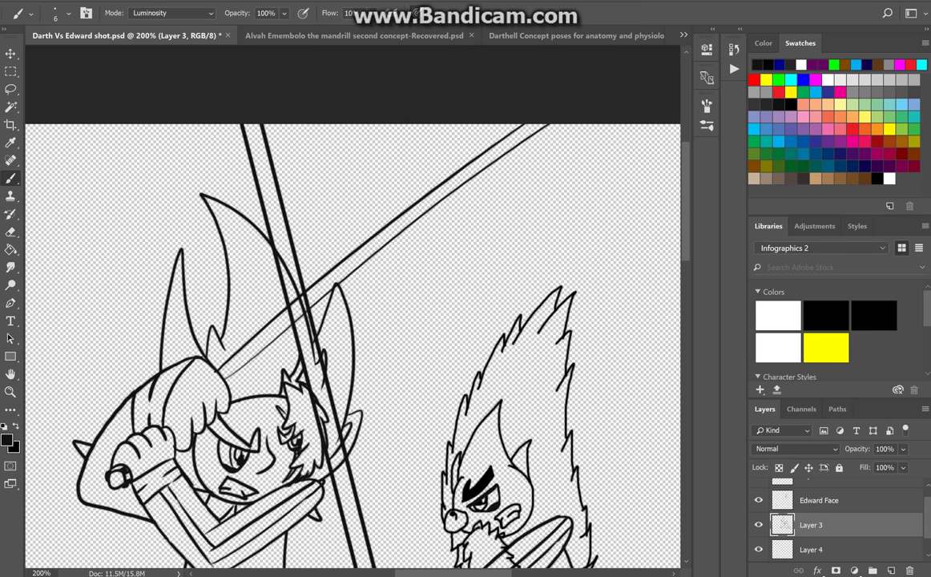
pyautogui.press('e')
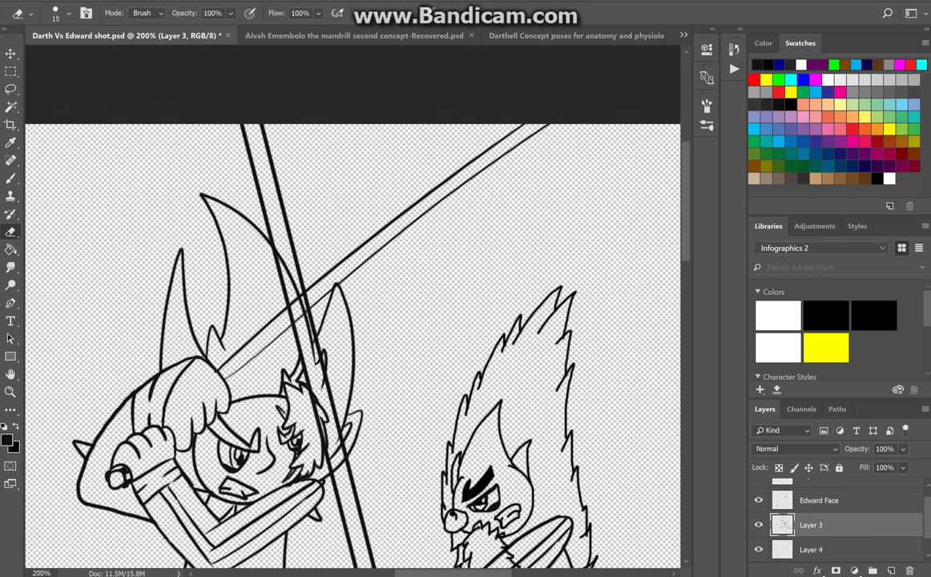
pyautogui.moveTo(540, 131); pyautogui.dragTo(485, 124)
pyautogui.moveTo(249, 120); pyautogui.dragTo(266, 182)
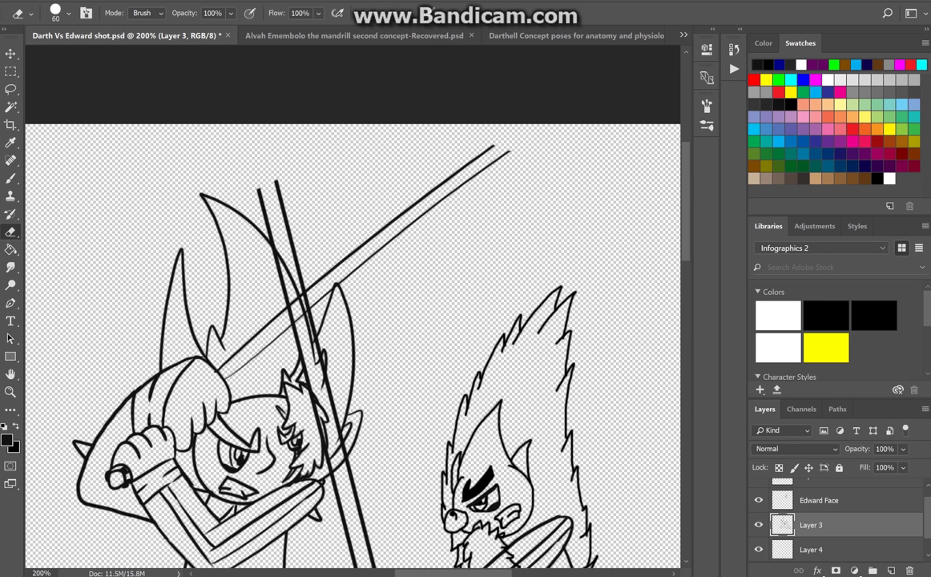
pyautogui.hotkey('ctrl', 'z')
pyautogui.moveTo(245, 120); pyautogui.dragTo(275, 221)
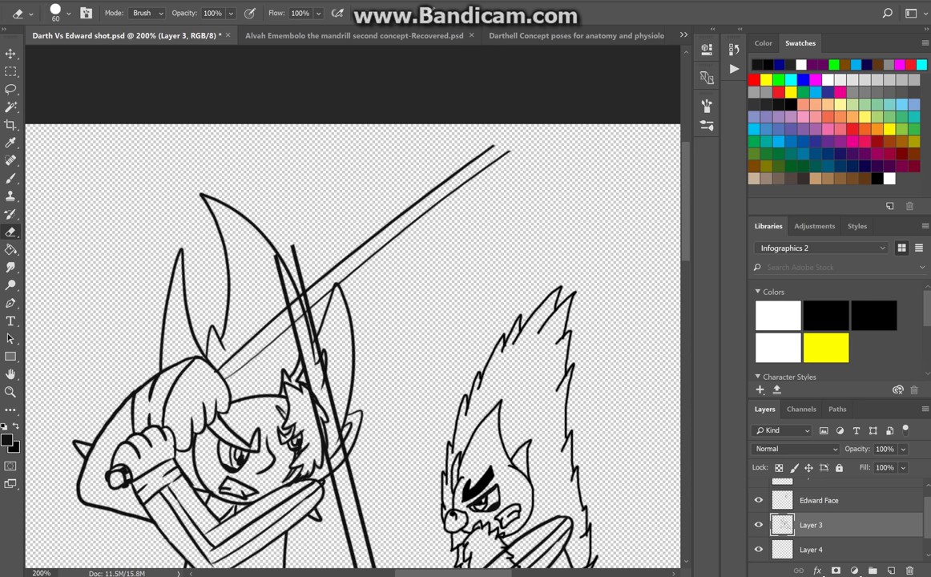
# Step: Undo the erasing of both blades' upper ends on Layer 3
pyautogui.hotkey('ctrl', '[')
pyautogui.hotkey('ctrl', ']')
pyautogui.hotkey('ctrl', '-')
pyautogui.hotkey('ctrl', '+')
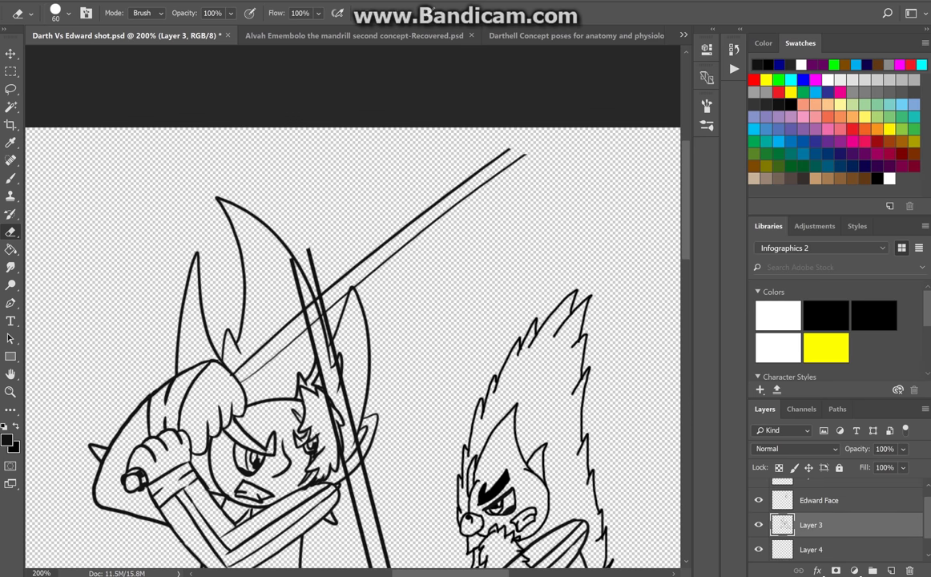
pyautogui.hotkey('ctrl', '-')
pyautogui.hotkey('ctrl', '[')
pyautogui.hotkey('ctrl', ']')
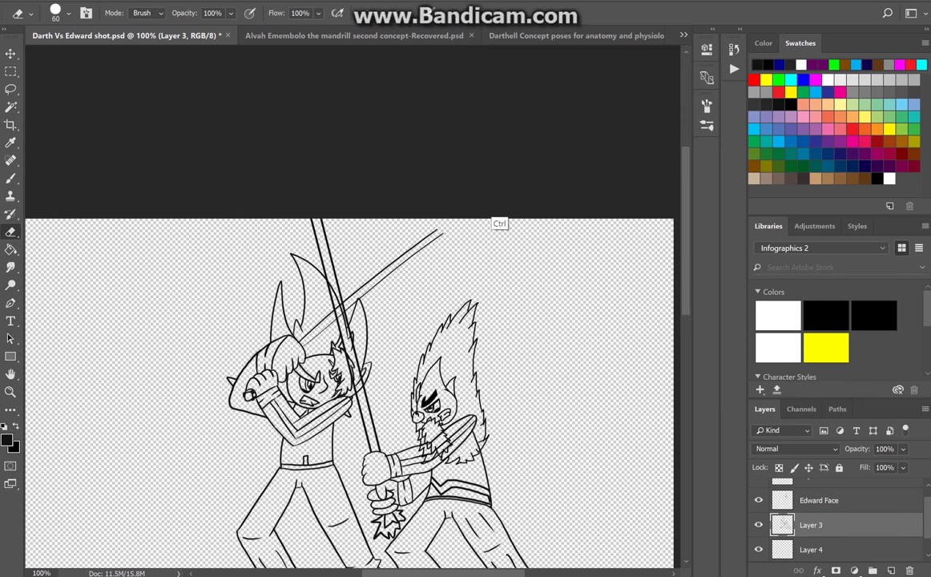
pyautogui.moveTo(416, 249); pyautogui.dragTo(445, 231)
pyautogui.hotkey('ctrl', '+')
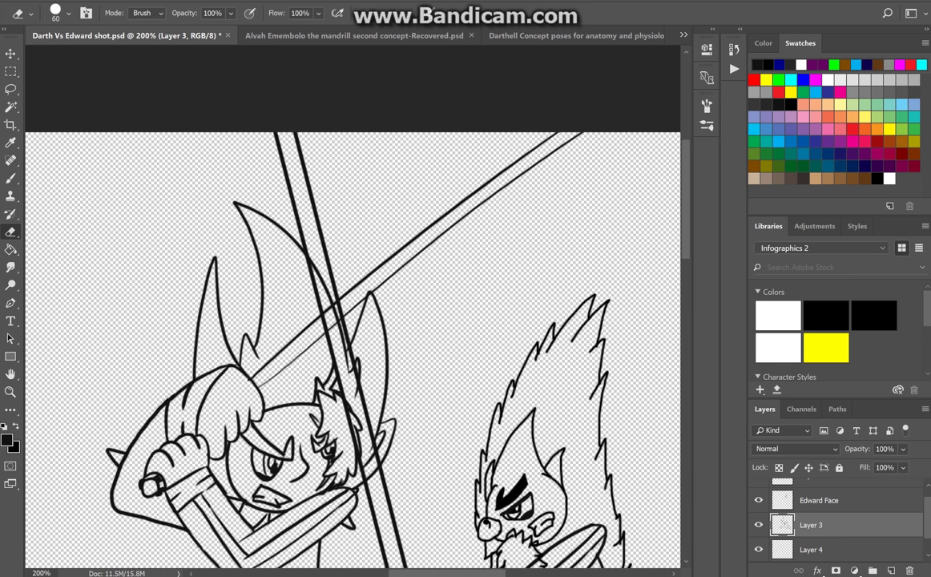
# Step: Try brushing curved hair tuft outlines across the upright blade beside the raised-fist character's head on Layer 3, and undo them
pyautogui.hotkey('ctrl', '+')
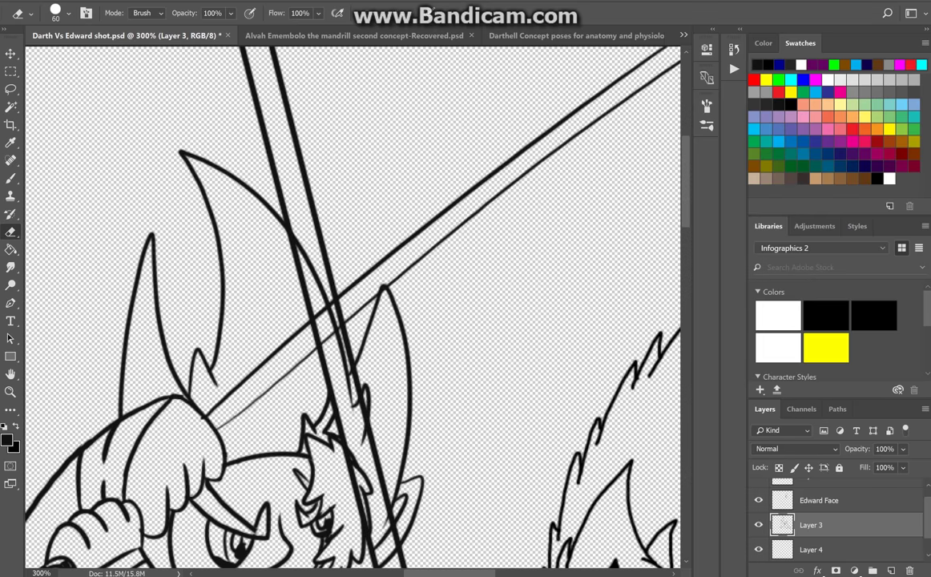
pyautogui.hotkey('ctrl', '+')
pyautogui.hotkey('ctrl', '+')
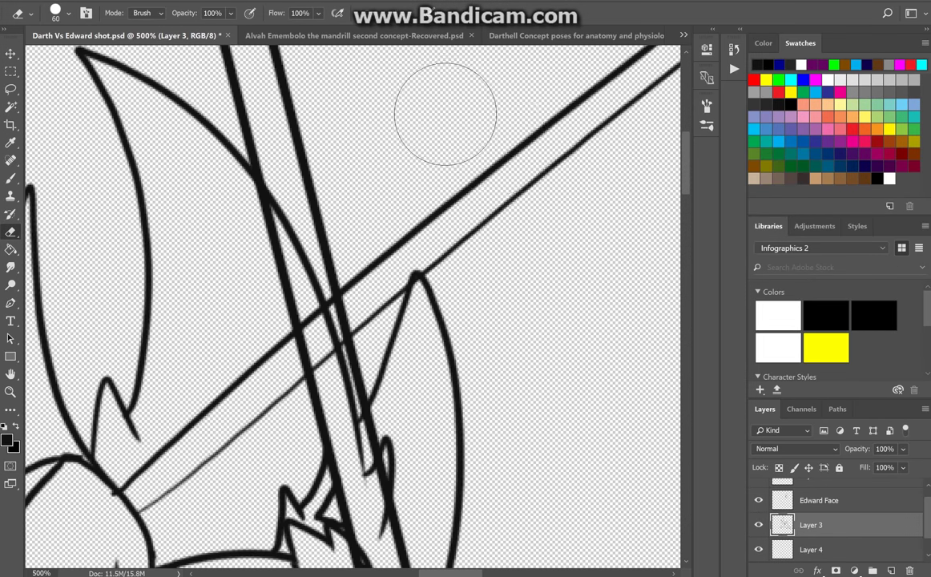
pyautogui.scroll(-1, 393, 152)
pyautogui.press('XF86AudioLowerVolume')
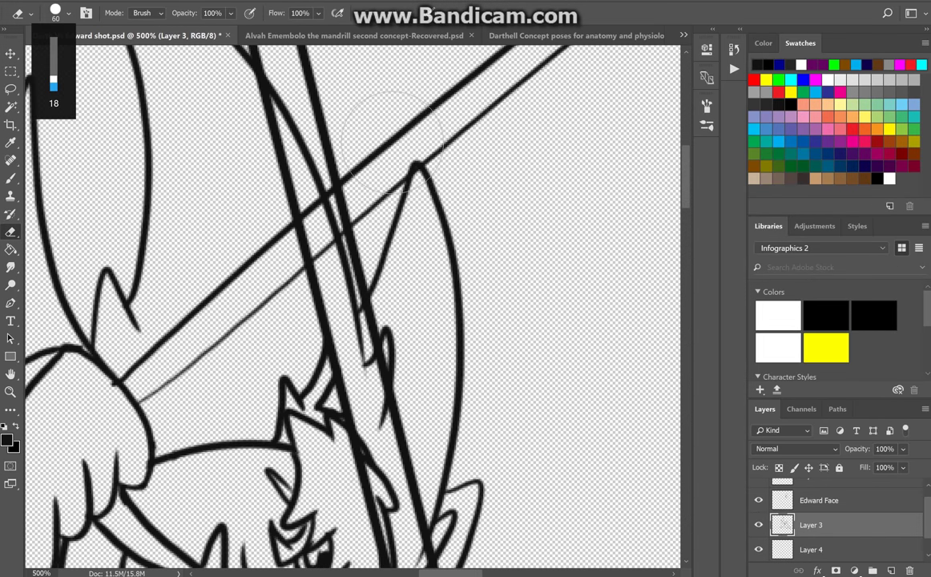
pyautogui.scroll(-2, 393, 138)
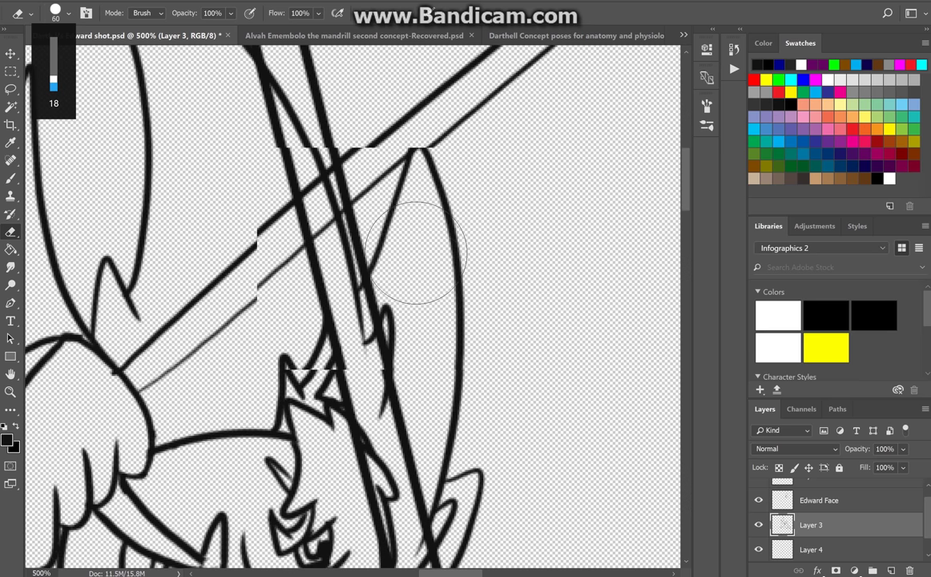
pyautogui.hotkey('ctrl', '+')
pyautogui.hotkey('ctrl', '+')
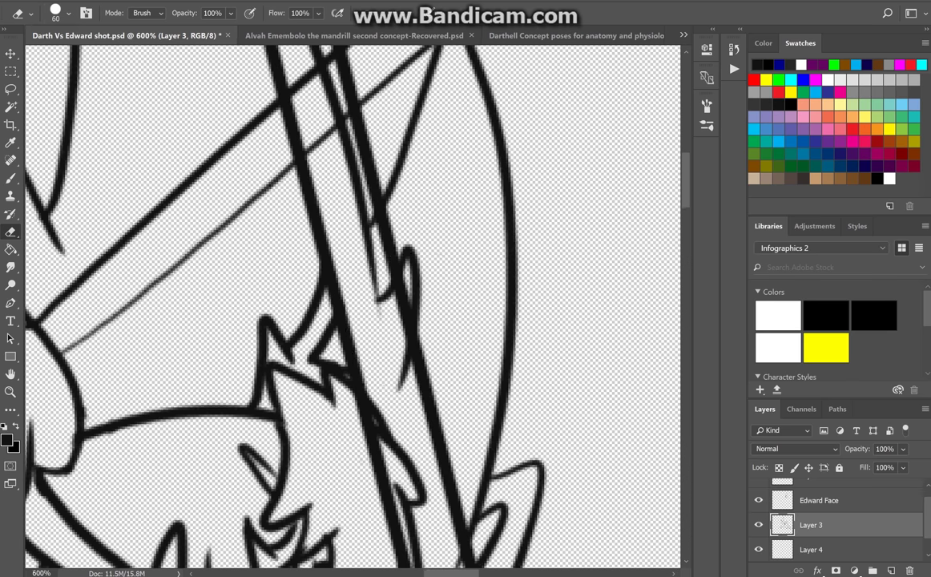
pyautogui.press('b')
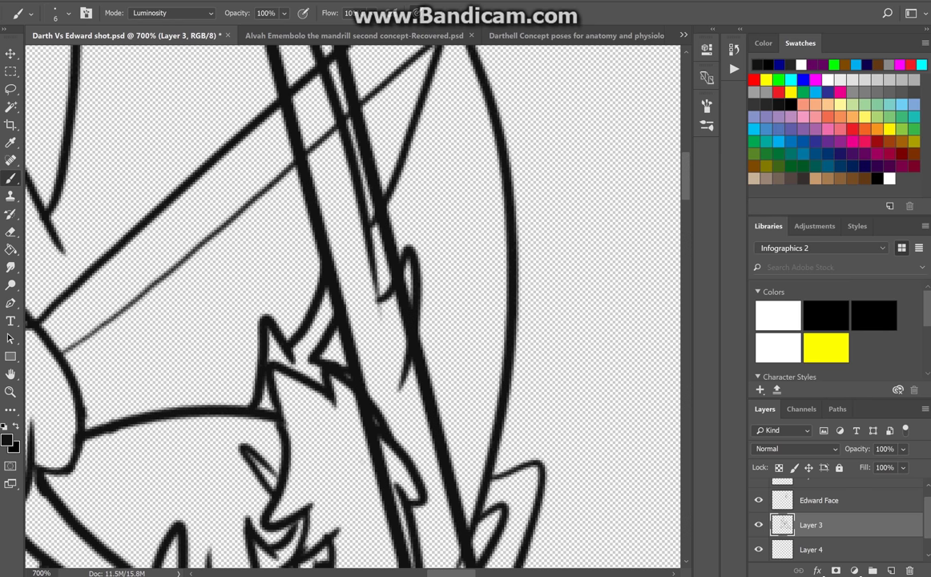
pyautogui.moveTo(331, 182); pyautogui.dragTo(305, 246)
pyautogui.moveTo(317, 156)
pyautogui.mouseDown()
pyautogui.moveTo(301, 237)
pyautogui.moveTo(340, 332)
pyautogui.mouseUp()
pyautogui.hotkey('ctrl', 'z')
pyautogui.moveTo(336, 165); pyautogui.dragTo(303, 238)
pyautogui.moveTo(354, 140)
pyautogui.mouseDown()
pyautogui.moveTo(352, 235)
pyautogui.moveTo(332, 358)
pyautogui.mouseUp()
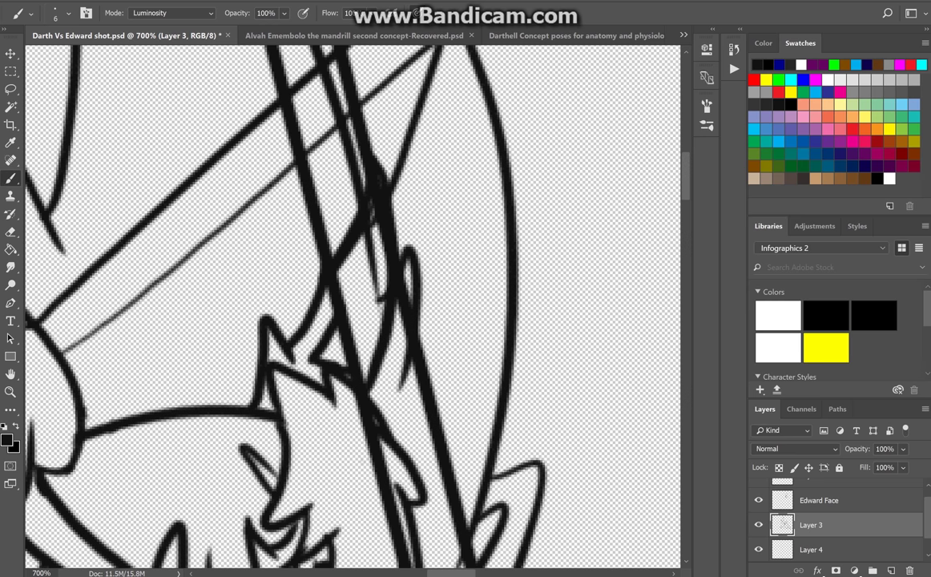
pyautogui.hotkey('ctrl', 'z')
# Step: Redraw the hair tuft outlines across the upright blade beside the raised-fist character's head on Layer 3
pyautogui.moveTo(335, 162); pyautogui.dragTo(303, 237)
pyautogui.moveTo(356, 194); pyautogui.dragTo(343, 364)
pyautogui.moveTo(358, 263); pyautogui.dragTo(352, 360)
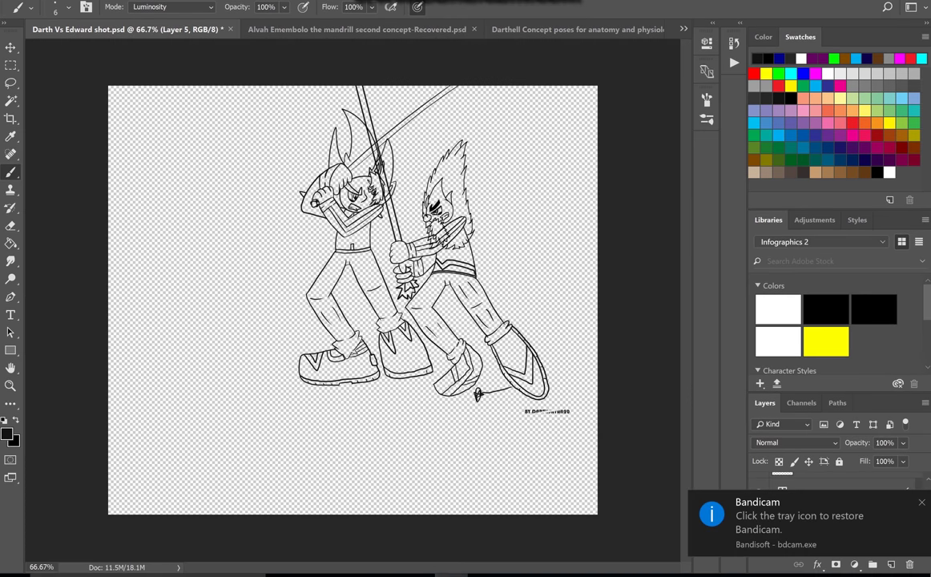
pyautogui.hotkey('ctrl', '+')
pyautogui.hotkey('ctrl', '+')
pyautogui.hotkey('ctrl', '+')
pyautogui.hotkey('ctrl', '+')
pyautogui.hotkey('ctrl', '-')
pyautogui.hotkey('ctrl', '-')
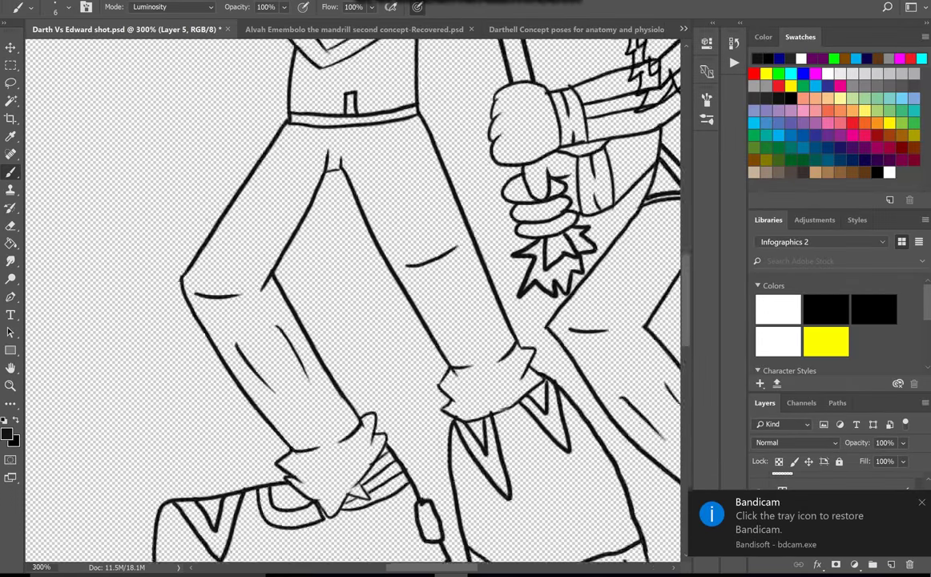
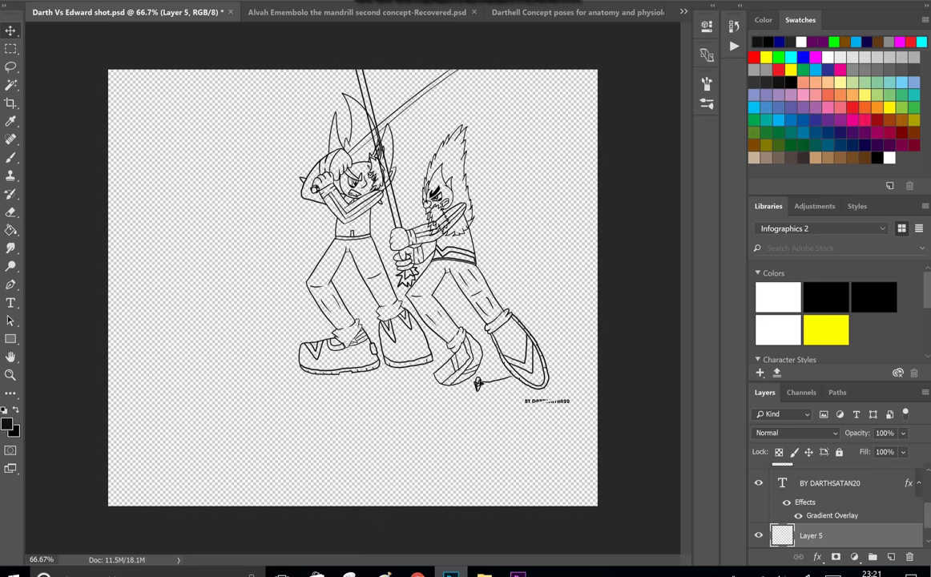
# Step: Shift the Layer 3 line art slightly straight down with the Move tool
pyautogui.hotkey('ctrl', '+')
pyautogui.hotkey('ctrl', '+')
pyautogui.hotkey('ctrl', '+')
pyautogui.hotkey('ctrl', '+')
pyautogui.scroll(5, 352, 288)
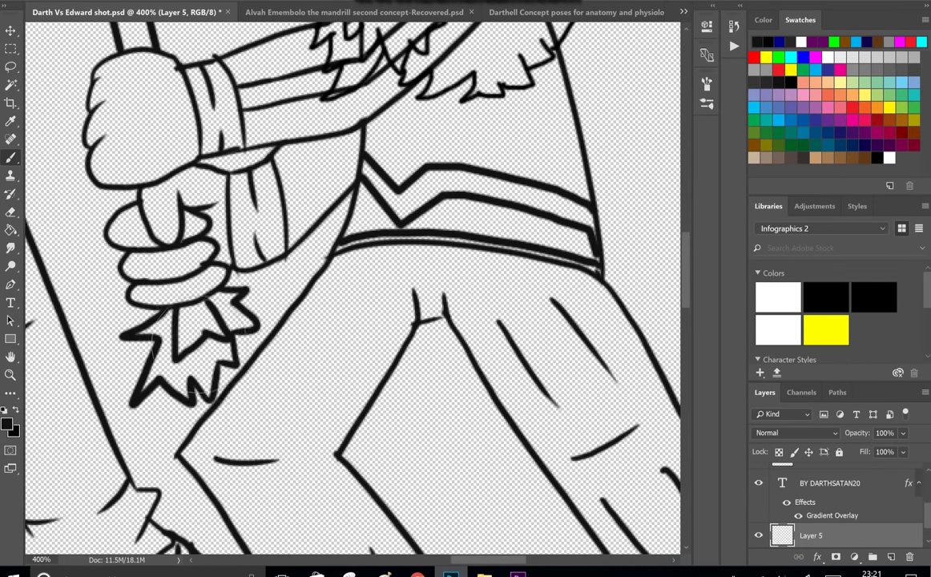
pyautogui.press('v')
pyautogui.hotkey('alt', '[')
pyautogui.hotkey('shift', 'Down')
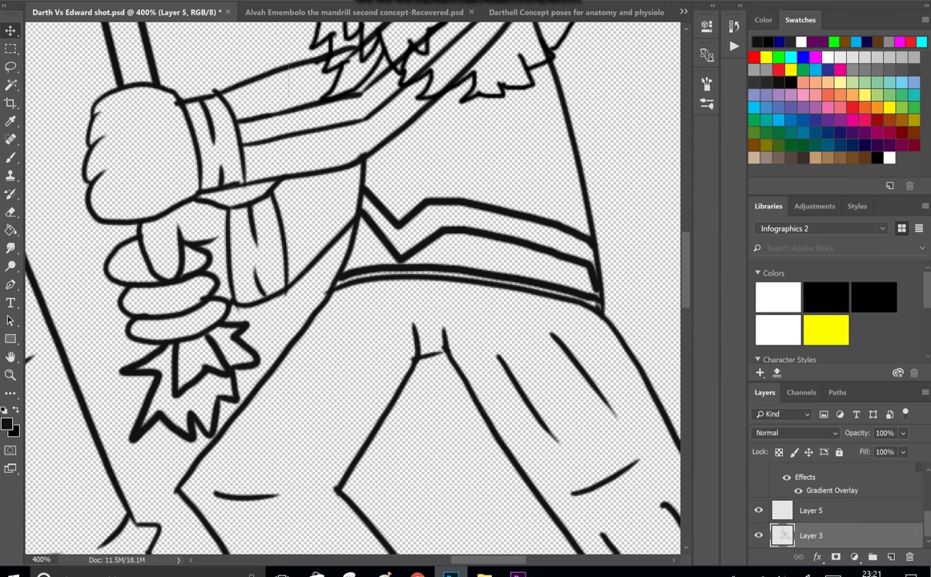
# Step: Undo the last Layer 3 shift and erase the jagged tuft lines hanging below the gripping hands
pyautogui.hotkey('ctrl', 'z')
pyautogui.press('e')
pyautogui.moveTo(112, 304)
pyautogui.mouseDown()
pyautogui.moveTo(157, 325)
pyautogui.moveTo(181, 360)
pyautogui.mouseUp()
pyautogui.moveTo(120, 335); pyautogui.dragTo(145, 325)
pyautogui.moveTo(192, 364); pyautogui.dragTo(210, 298)
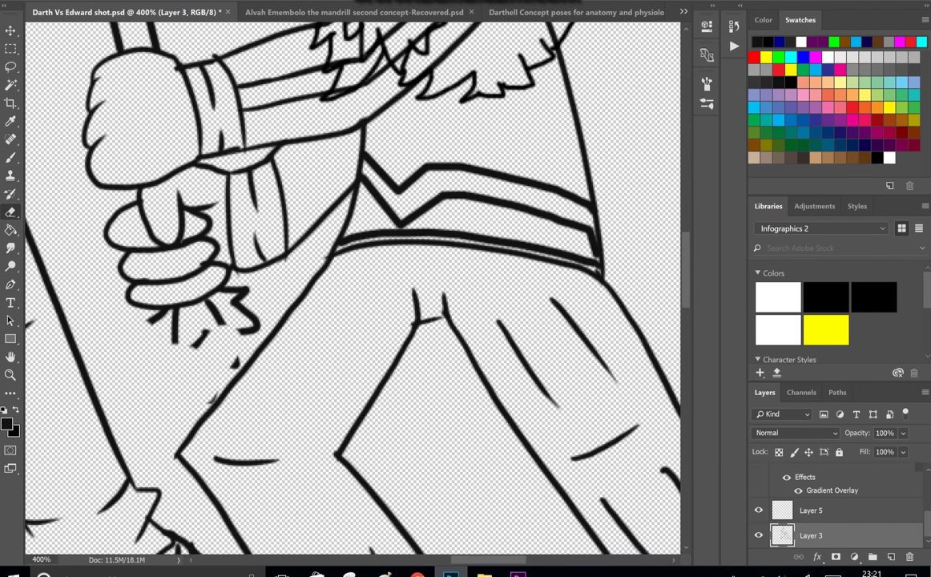
pyautogui.moveTo(215, 333)
pyautogui.mouseDown()
pyautogui.moveTo(228, 288)
pyautogui.moveTo(199, 282)
pyautogui.moveTo(164, 309)
pyautogui.moveTo(141, 288)
pyautogui.moveTo(210, 260)
pyautogui.mouseUp()
# Step: Brush a rounded lowest finger outline beneath the lower gripping fist on Layer 3, redoing the stroke until it fits
pyautogui.press('b')
pyautogui.moveTo(135, 308)
pyautogui.mouseDown()
pyautogui.moveTo(188, 326)
pyautogui.moveTo(237, 293)
pyautogui.mouseUp()
pyautogui.hotkey('ctrl', 'z')
pyautogui.hotkey('ctrl', 'z')
pyautogui.moveTo(136, 303)
pyautogui.mouseDown()
pyautogui.moveTo(255, 289)
pyautogui.moveTo(211, 296)
pyautogui.moveTo(244, 292)
pyautogui.mouseUp()
pyautogui.hotkey('ctrl', 'z')
pyautogui.hotkey('ctrl', 'z')
pyautogui.moveTo(135, 304)
pyautogui.mouseDown()
pyautogui.moveTo(250, 290)
pyautogui.moveTo(224, 296)
pyautogui.mouseUp()
pyautogui.hotkey('ctrl', 'z')
pyautogui.hotkey('ctrl', 'z')
pyautogui.moveTo(134, 306); pyautogui.dragTo(222, 319)
pyautogui.hotkey('ctrl', 'z')
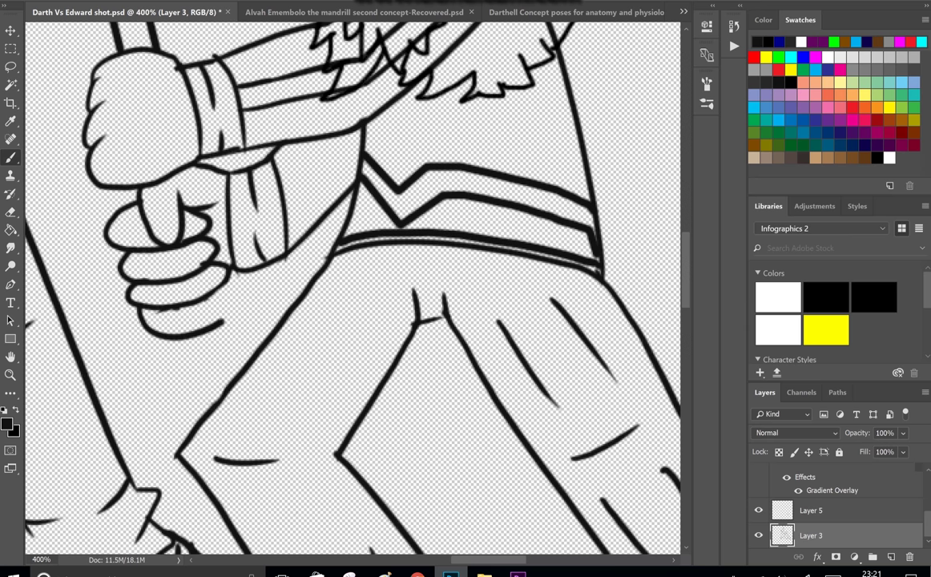
# Step: Draw a small curved outline where the upright blade meets the upper fist and erase the blade lines overlapping it
pyautogui.scroll(5, 353, 289)
pyautogui.hotkey('ctrl', 'z')
pyautogui.moveTo(100, 161); pyautogui.dragTo(156, 185)
pyautogui.press('e')
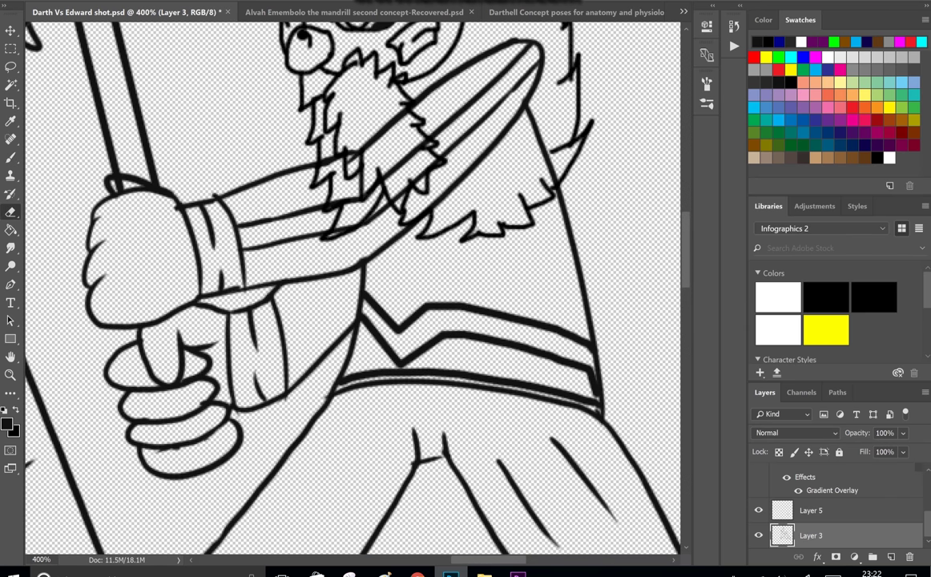
pyautogui.press('b')
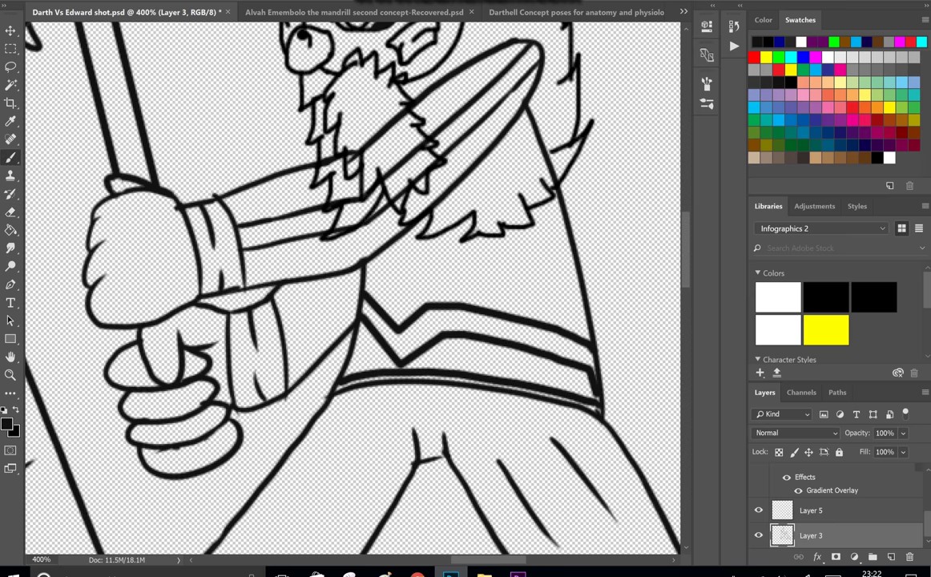
# Step: Erase the bearded character's jagged beard lines that overlap his striped sleeve, working on the Edward Face layer
pyautogui.hotkey('ctrl', '-')
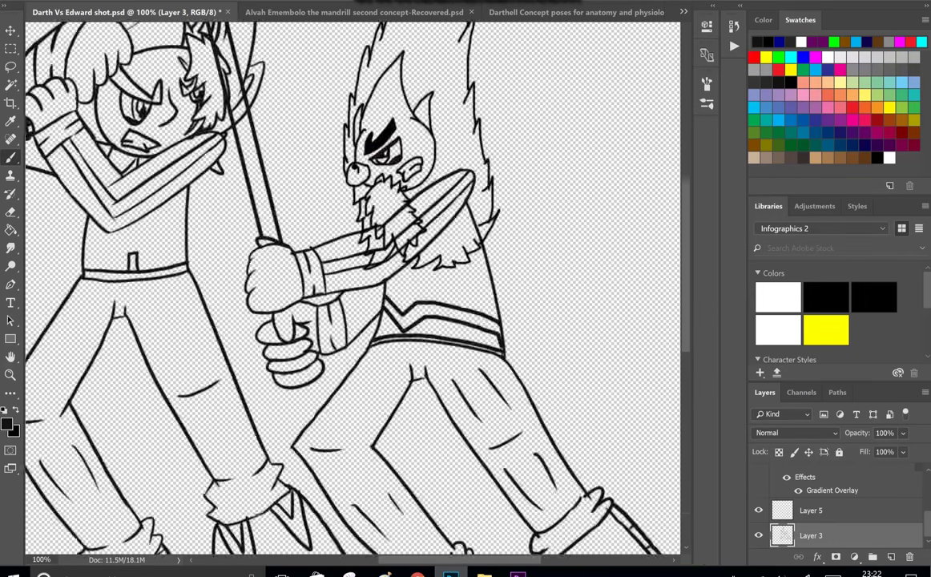
pyautogui.hotkey('ctrl', '+')
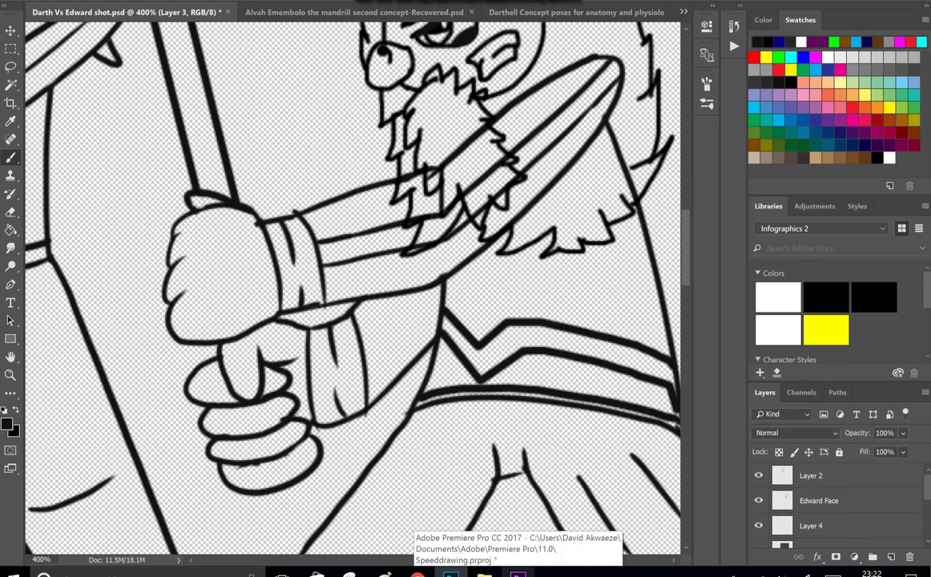
pyautogui.hotkey('alt', '[')
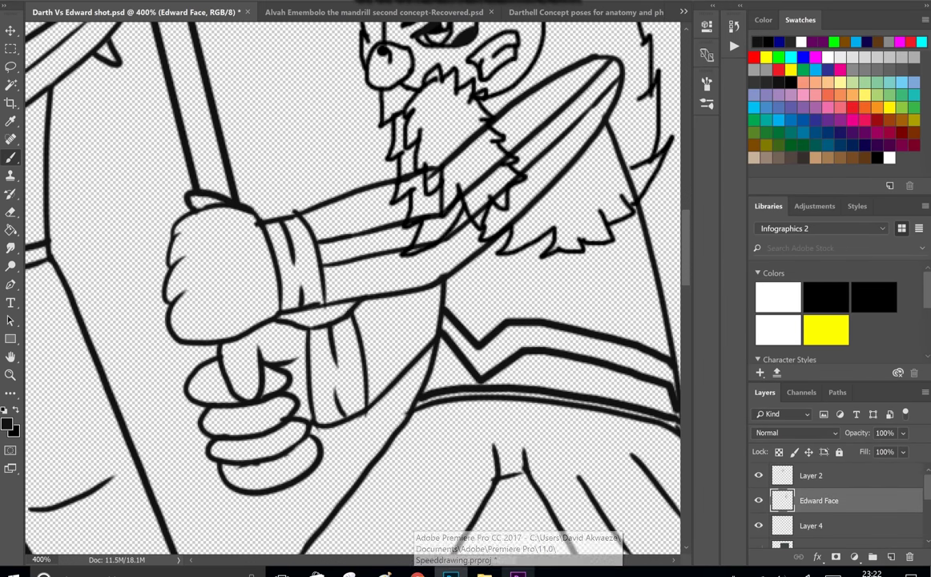
pyautogui.scroll(3, 353, 289)
pyautogui.moveTo(472, 232)
pyautogui.mouseDown()
pyautogui.moveTo(376, 324)
pyautogui.moveTo(360, 277)
pyautogui.moveTo(401, 269)
pyautogui.moveTo(449, 228)
pyautogui.moveTo(447, 217)
pyautogui.mouseUp()
pyautogui.hotkey('alt', '[')
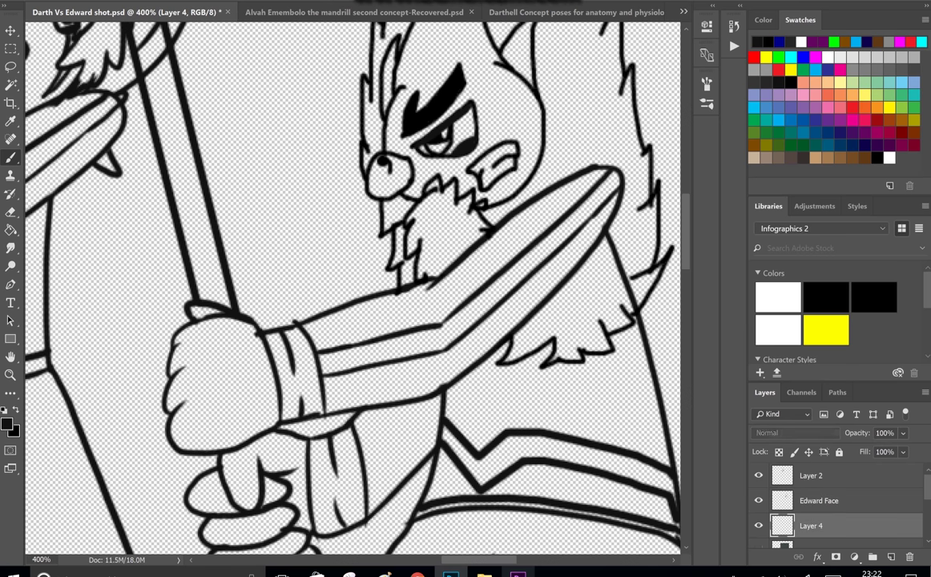
# Step: Clean up the hair, cheek and ear lines running through the upright blade beside the raised-fist character's head
pyautogui.hotkey('alt', ']')
pyautogui.hotkey('alt', ']')
pyautogui.hotkey('alt', ']')
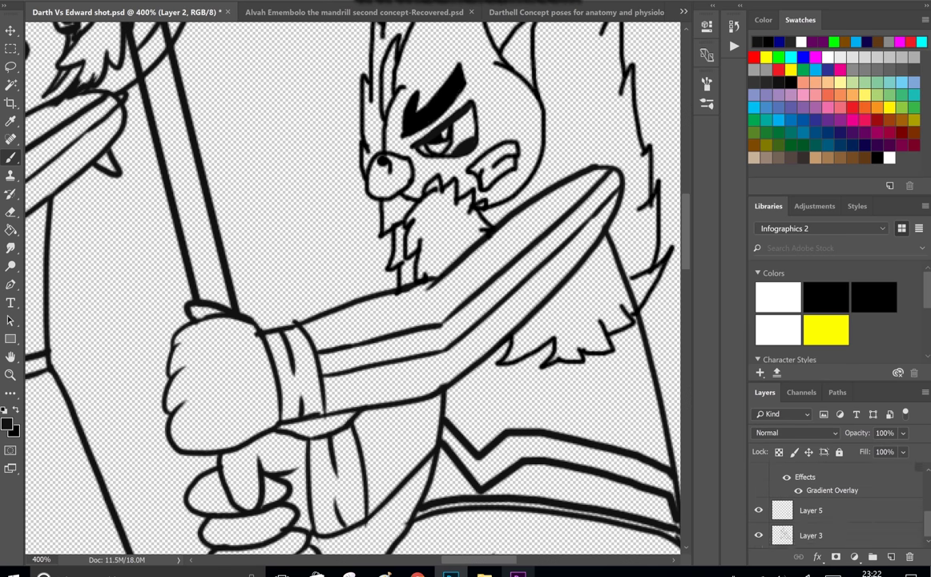
pyautogui.press('e')
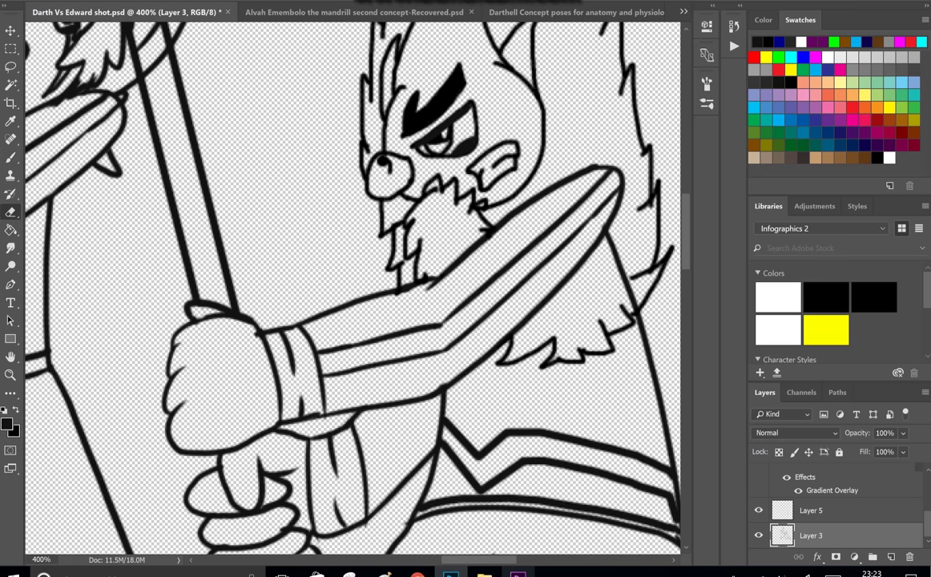
pyautogui.hotkey('ctrl', '-')
pyautogui.hotkey('ctrl', '-')
pyautogui.hotkey('ctrl', '-')
pyautogui.hotkey('ctrl', '-')
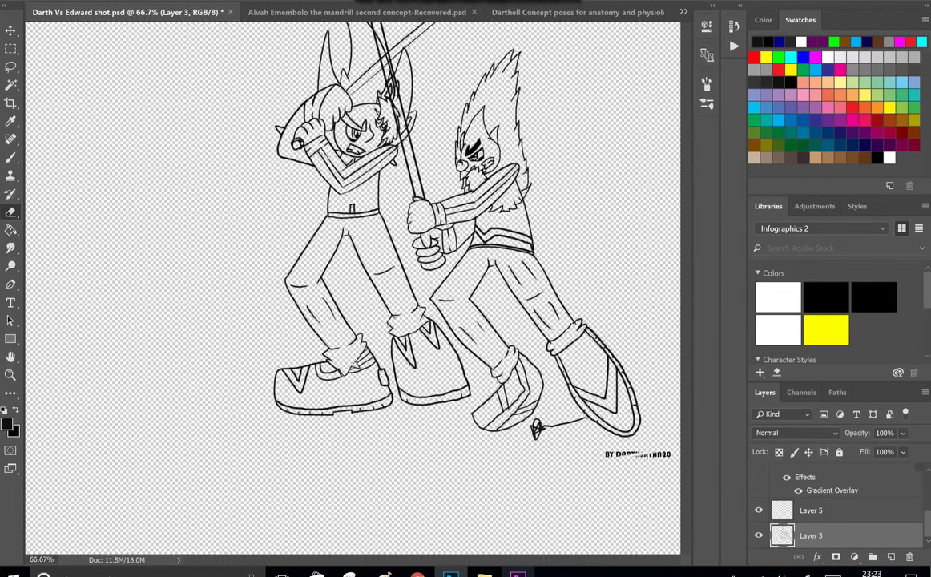
pyautogui.hotkey('ctrl', '+')
pyautogui.press('z')
pyautogui.hscroll(3, 353, 288)
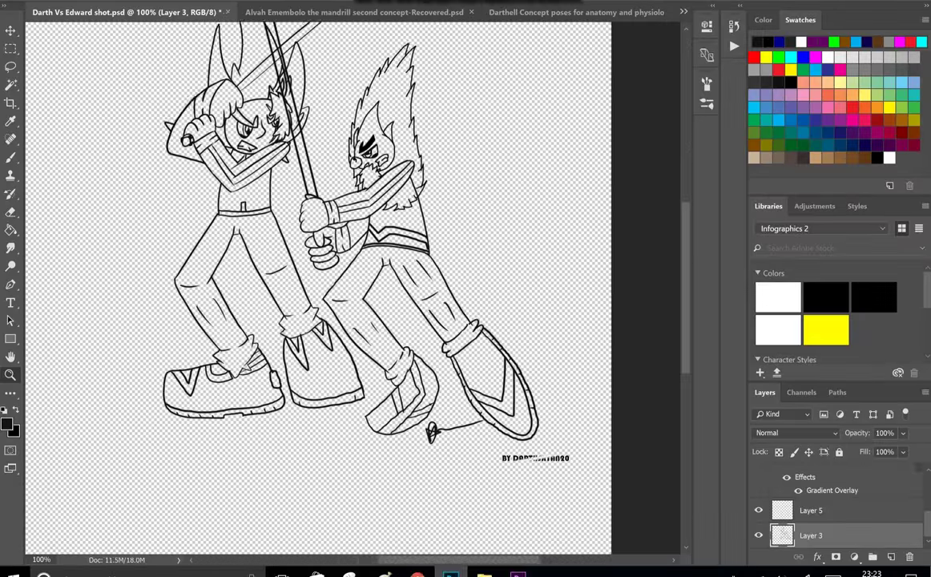
pyautogui.hscroll(2, 321, 289)
pyautogui.scroll(4, 320, 288)
pyautogui.click(160, 173)
pyautogui.scroll(-5, 352, 289)
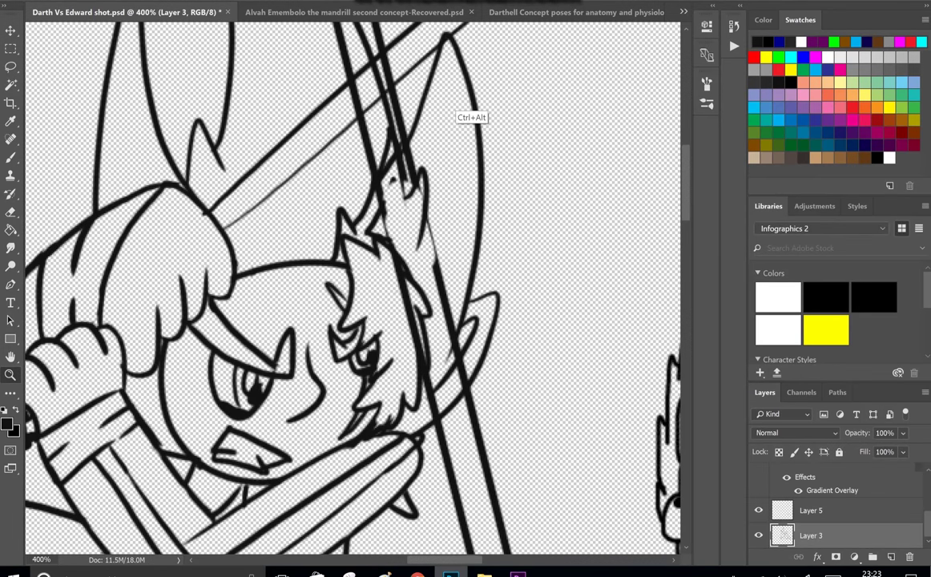
pyautogui.keyDown('ctrl'); pyautogui.click(437, 120); pyautogui.keyUp('ctrl')
pyautogui.press('e')
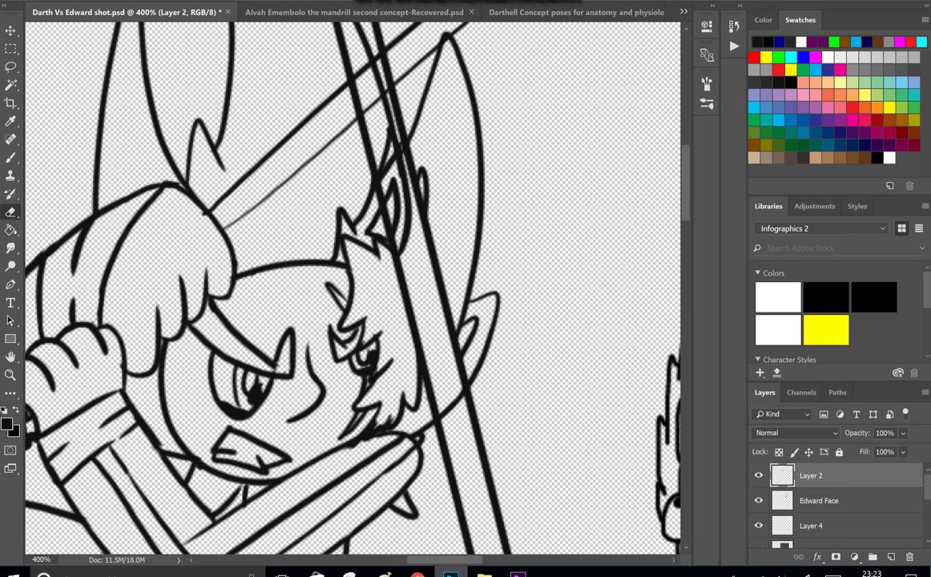
# Step: Try repositioning the line art around the raised-fist character's head with the Move tool, and undo the shifts
pyautogui.keyDown('ctrl'); pyautogui.click(437, 241); pyautogui.keyUp('ctrl')
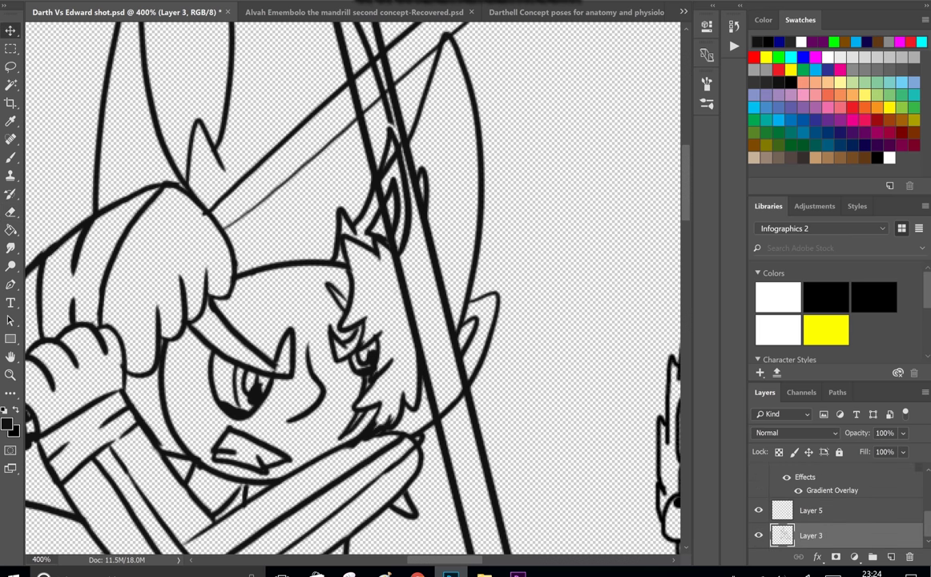
pyautogui.keyDown('ctrl'); pyautogui.click(366, 122); pyautogui.keyUp('ctrl')
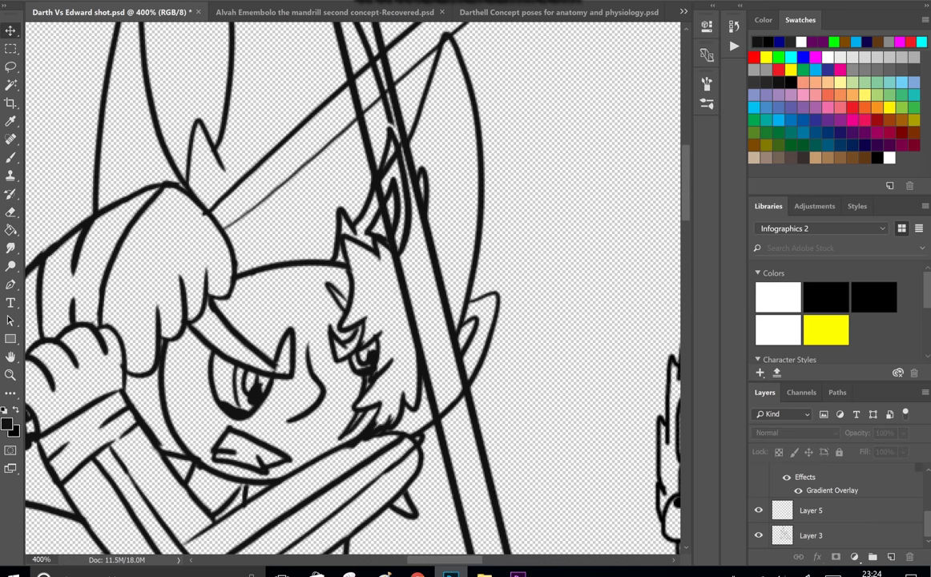
pyautogui.keyDown('ctrl'); pyautogui.click(367, 122); pyautogui.keyUp('ctrl')
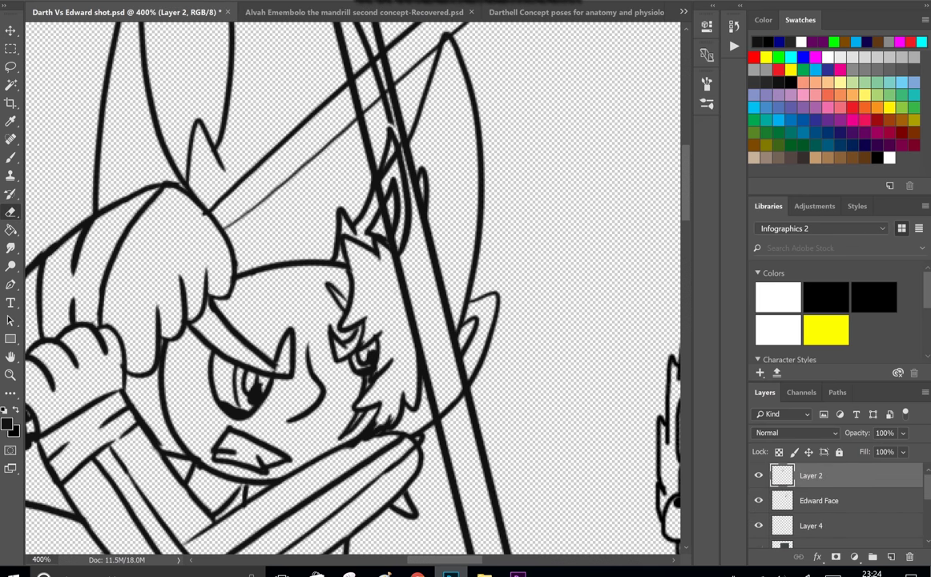
pyautogui.moveTo(279, 362); pyautogui.dragTo(234, 263)
pyautogui.keyDown('ctrl'); pyautogui.click(321, 294); pyautogui.keyUp('ctrl')
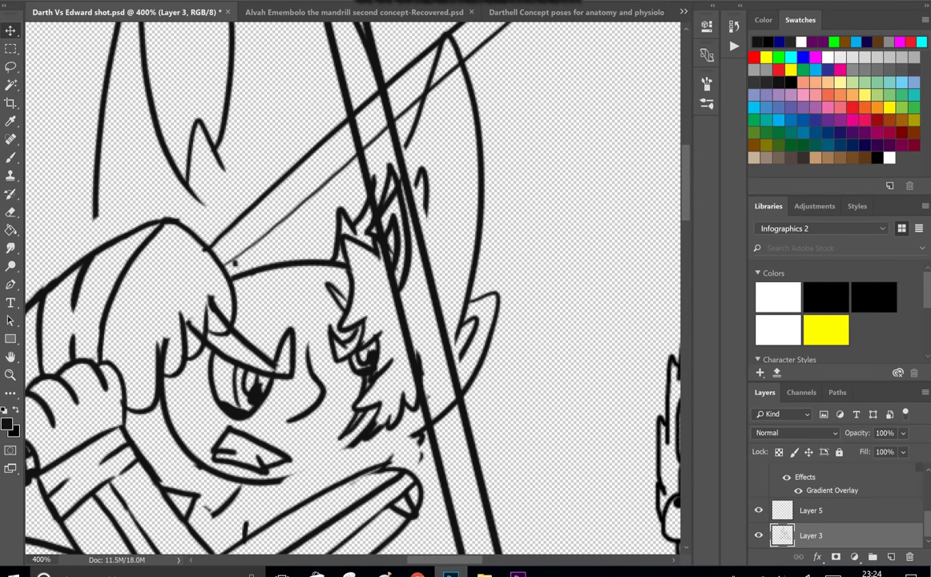
pyautogui.hotkey('ctrl', 'z')
pyautogui.hotkey('ctrl', 'z')
pyautogui.press('e')
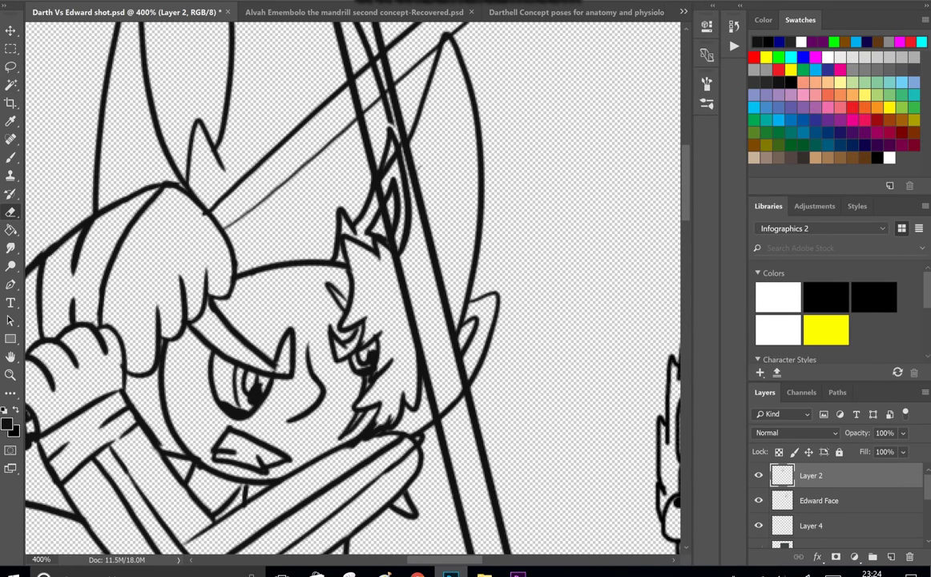
pyautogui.press('v')
pyautogui.moveTo(474, 165)
pyautogui.mouseDown()
pyautogui.moveTo(474, 285)
pyautogui.moveTo(521, 313)
pyautogui.mouseUp()
pyautogui.hotkey('ctrl', 'z')
pyautogui.hotkey('ctrl', 'z')
# Step: Remove the tall spike's curved outline where it passes inside the upright blade, working on Layer 2
pyautogui.press('b')
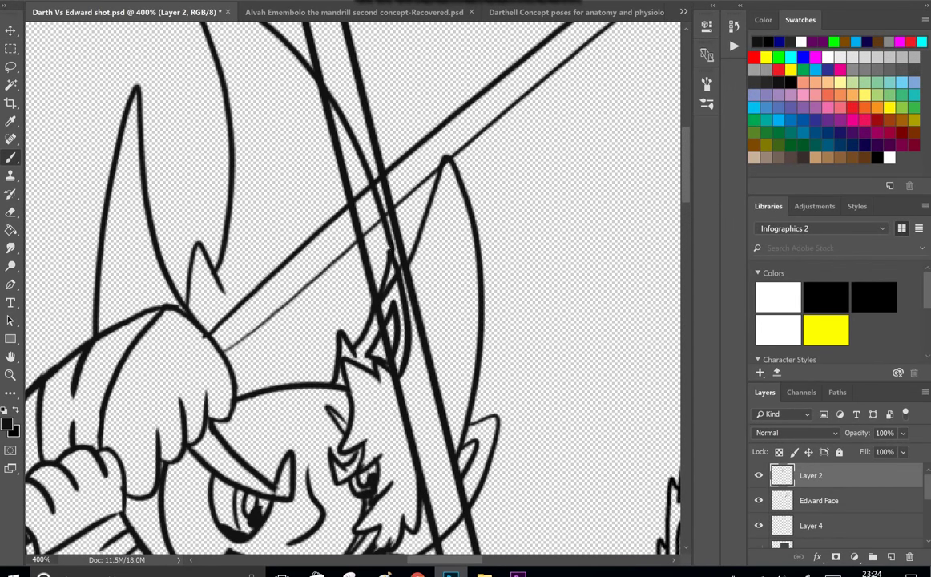
pyautogui.hotkey('ctrl', 'z')
pyautogui.moveTo(330, 94); pyautogui.dragTo(356, 144)
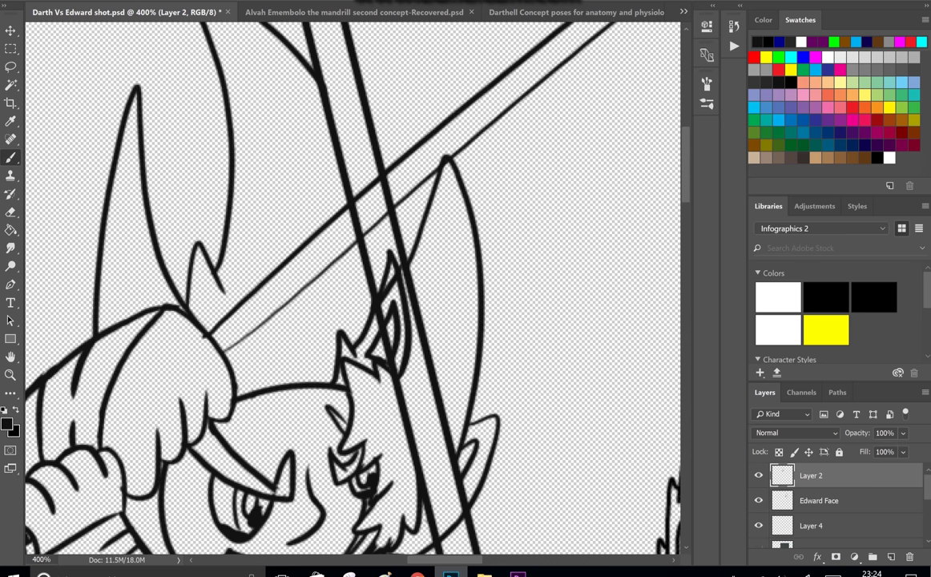
pyautogui.press('e')
# Step: Erase the hair tuft lines inside the upright blade beside the raised-fist character's head on Layer 3
pyautogui.scroll(-3, 352, 288)
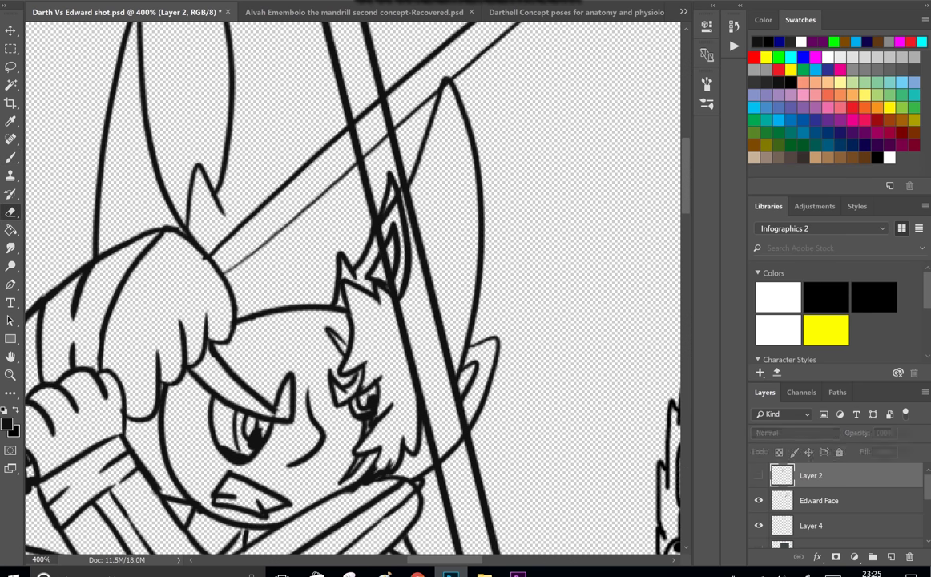
pyautogui.hotkey('alt', '[')
pyautogui.hotkey('alt', '[')
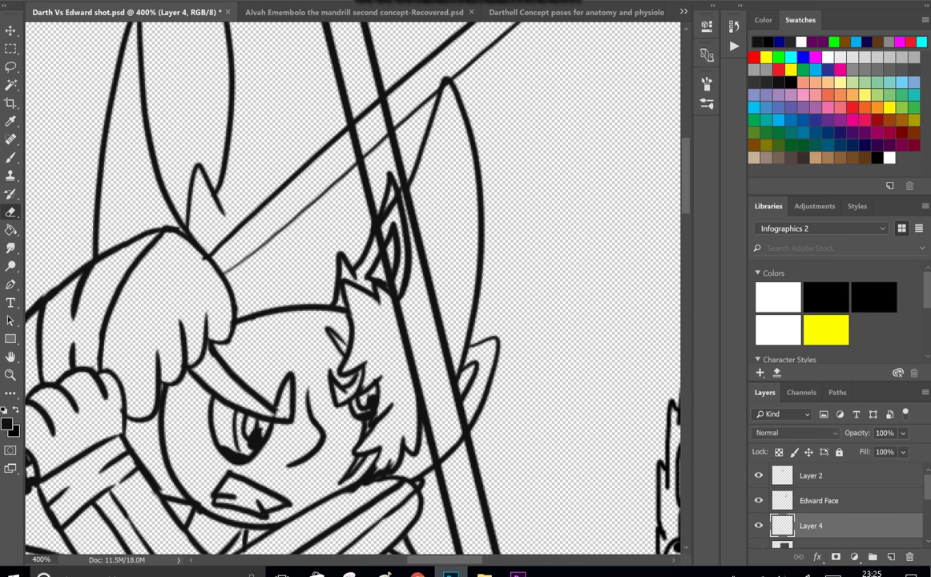
pyautogui.hotkey('alt', '[')
pyautogui.hotkey('alt', '[')
pyautogui.moveTo(365, 160); pyautogui.dragTo(382, 245)
pyautogui.scroll(3, 326, 292)
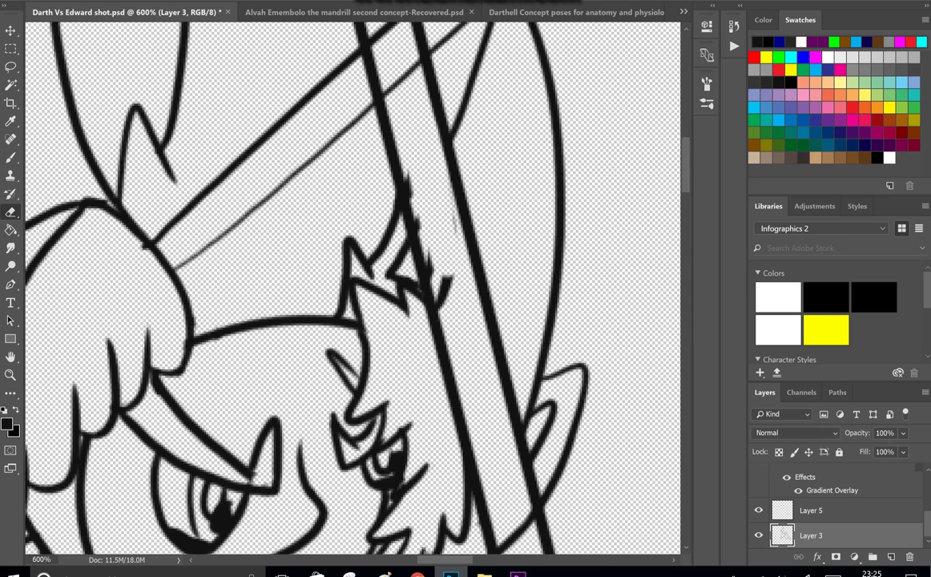
pyautogui.scroll(2, 333, 282)
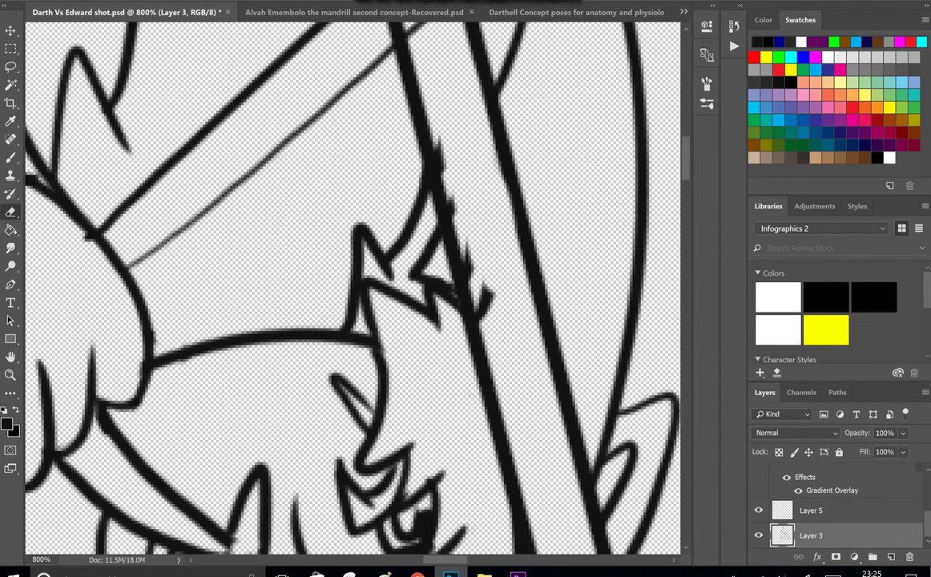
pyautogui.moveTo(560, 317)
pyautogui.mouseDown()
pyautogui.moveTo(490, 232)
pyautogui.moveTo(482, 240)
pyautogui.moveTo(443, 76)
pyautogui.moveTo(458, 152)
pyautogui.mouseUp()
# Step: Try moving the line art around the crossed blades, and undo each move
pyautogui.press('v')
pyautogui.moveTo(533, 404); pyautogui.dragTo(453, 421)
pyautogui.hotkey('ctrl', 'z')
pyautogui.press('e')
pyautogui.scroll(-7, 352, 288)
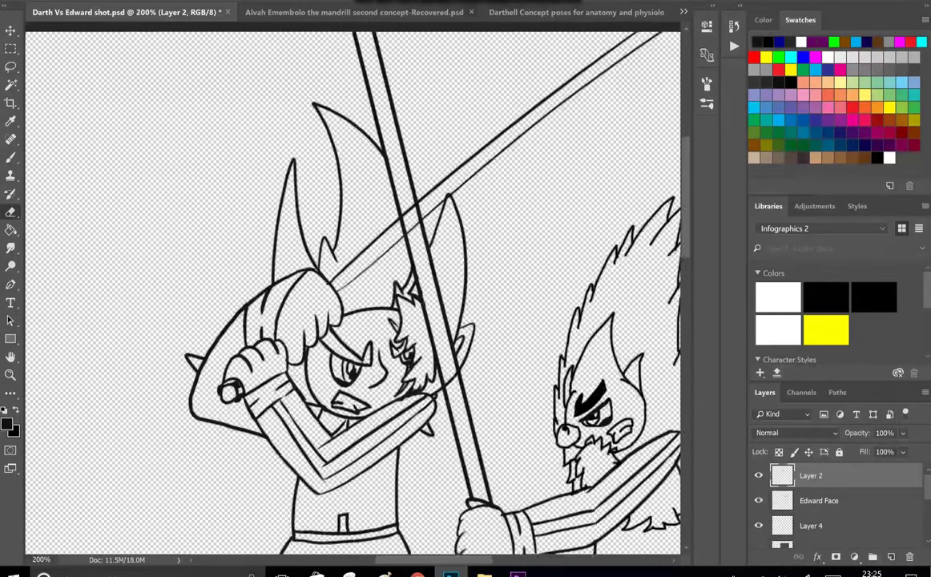
pyautogui.scroll(-2, 328, 272)
pyautogui.scroll(3, 328, 272)
pyautogui.press('v')
pyautogui.moveTo(585, 132); pyautogui.dragTo(617, 160)
pyautogui.hotkey('ctrl', 'z')
pyautogui.press('e')
# Step: Select Layer 3 and raise it in the layer stack above Layer 5 and the BY DARTHSATAN20 text layer
pyautogui.scroll(-1, 352, 288)
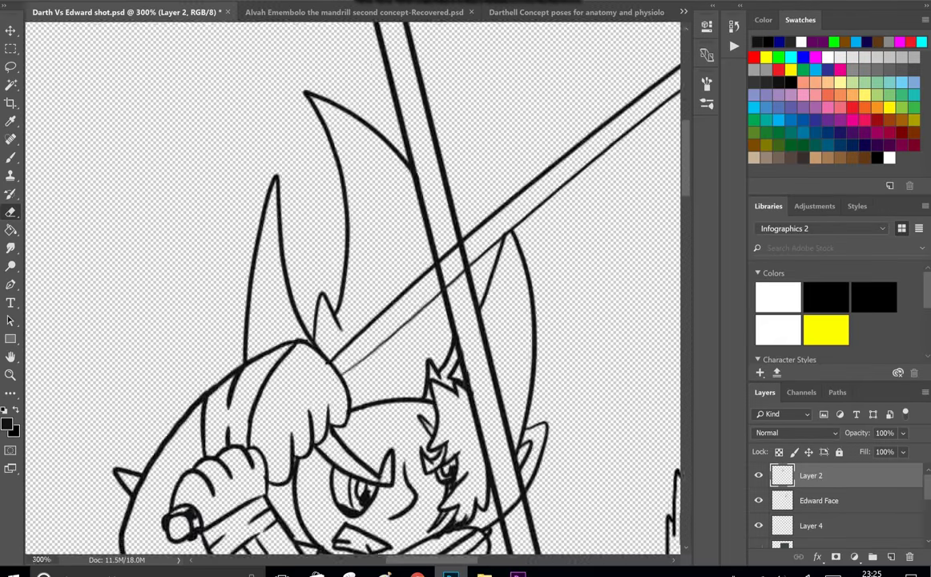
pyautogui.scroll(-2, 352, 288)
pyautogui.scroll(3, 353, 288)
pyautogui.scroll(-5, 353, 289)
pyautogui.hscroll(2, 353, 288)
pyautogui.scroll(-2, 353, 289)
pyautogui.scroll(2, 353, 288)
pyautogui.hotkey('alt', '[')
pyautogui.hotkey('alt', '[')
pyautogui.hotkey('alt', '[')
pyautogui.hotkey('alt', '[')
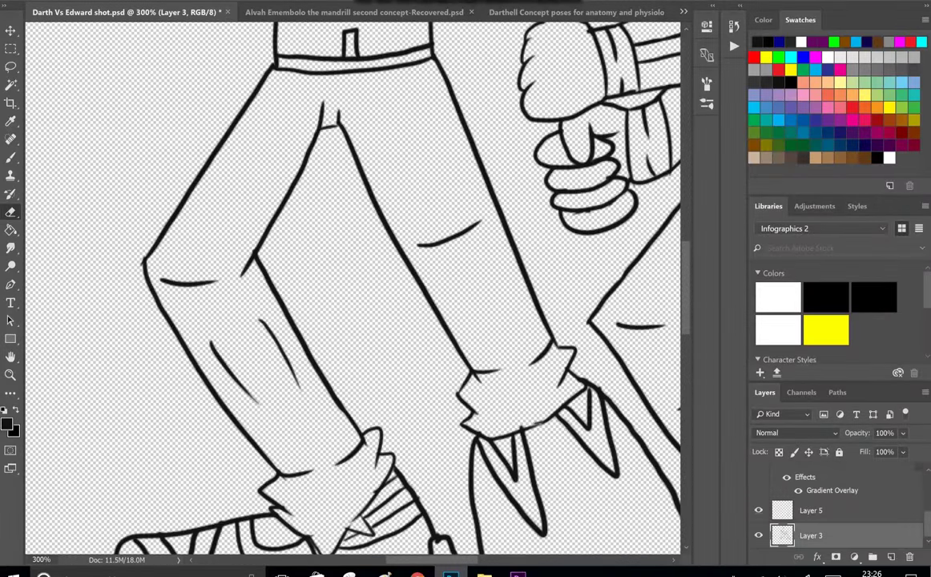
pyautogui.scroll(-3, 353, 288)
pyautogui.hotkey('ctrl', ']')
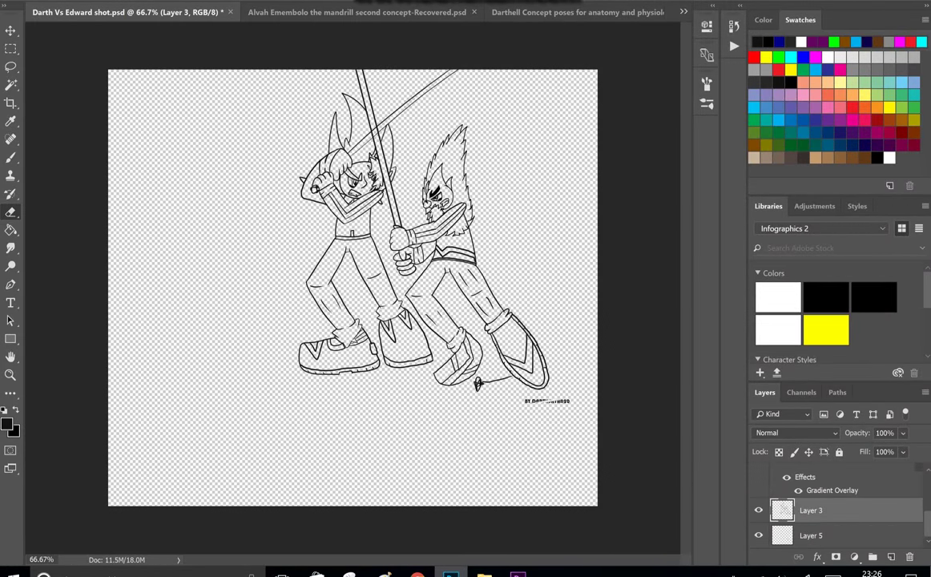
pyautogui.hotkey('ctrl', ']')
pyautogui.scroll(3, 352, 289)
# Step: Brush two parallel stripe lines down the bearded character's bent leg, from the waistband through the knee to the cuff
pyautogui.press('b')
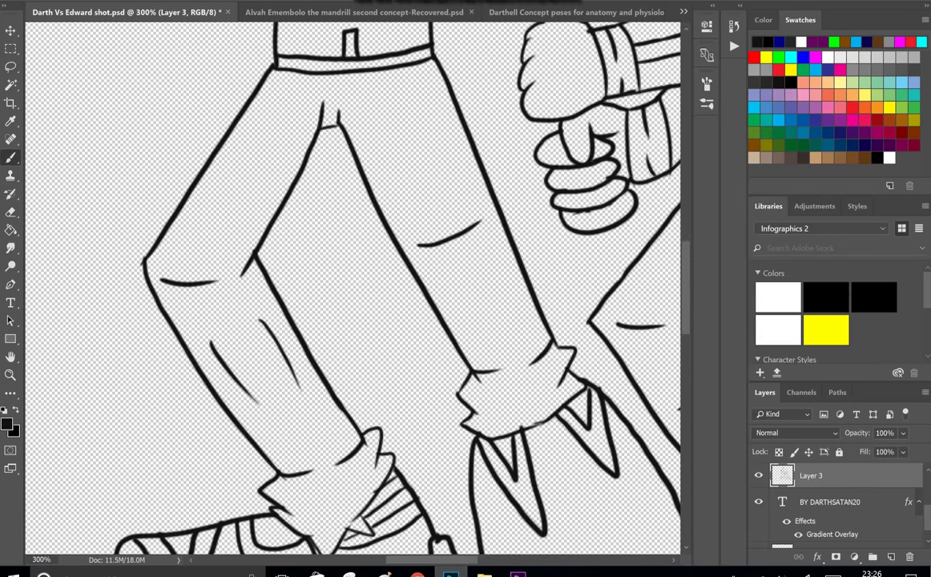
pyautogui.scroll(-1, 353, 288)
pyautogui.hscroll(5, 353, 289)
pyautogui.scroll(1, 353, 288)
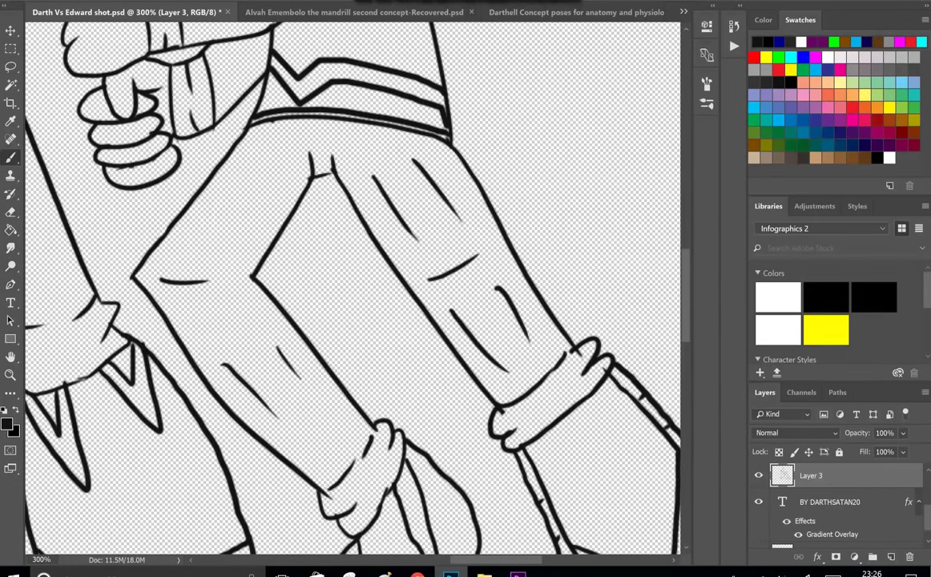
pyautogui.keyDown('shift'); pyautogui.click(170, 281); pyautogui.keyUp('shift')
pyautogui.keyDown('shift'); pyautogui.click(340, 476); pyautogui.keyUp('shift')
pyautogui.click(288, 120)
pyautogui.keyDown('shift'); pyautogui.click(189, 282); pyautogui.keyUp('shift')
pyautogui.keyDown('shift'); pyautogui.click(357, 461); pyautogui.keyUp('shift')
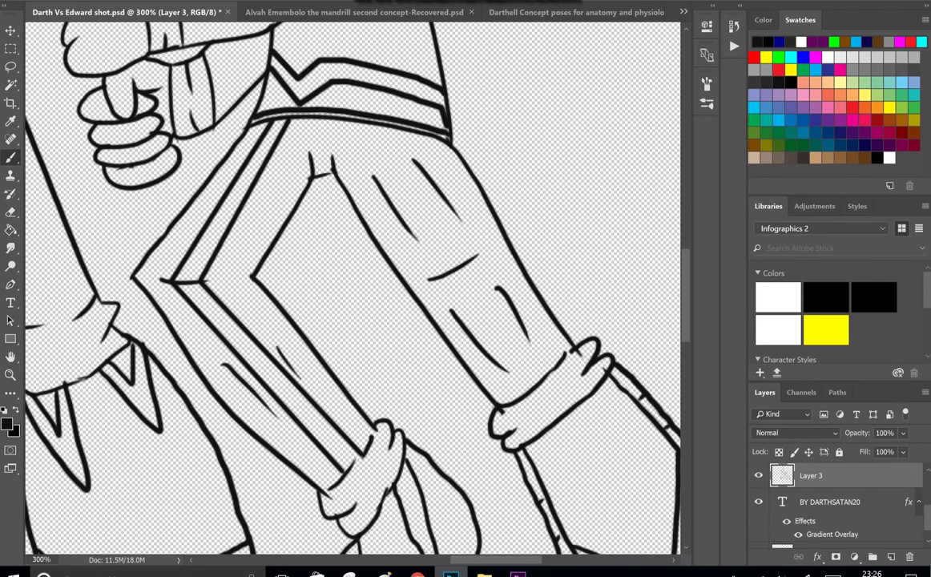
# Step: Brush two parallel stripe lines down the bearded character's extended leg from the waistband towards the cuff, redoing misplaced strokes
pyautogui.moveTo(361, 119); pyautogui.dragTo(484, 349)
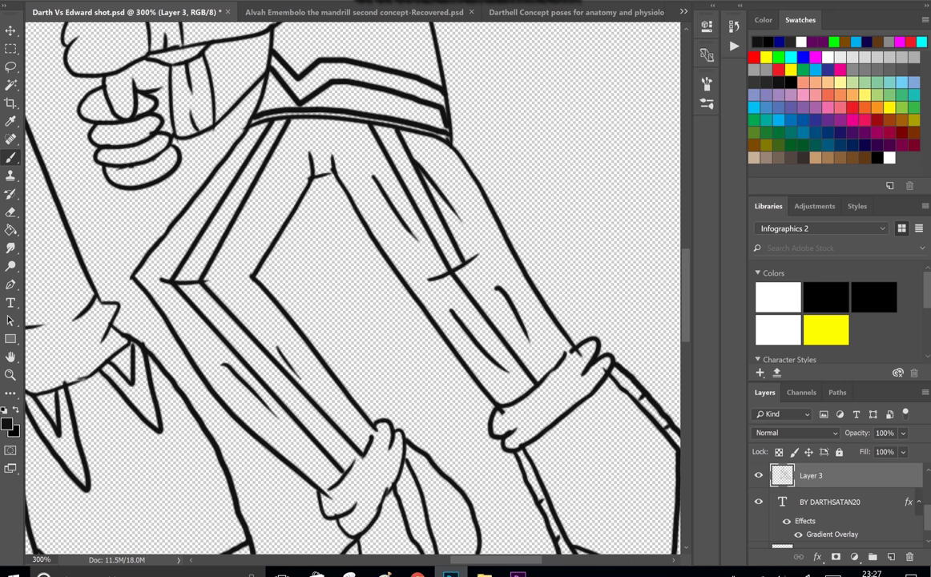
pyautogui.moveTo(352, 117)
pyautogui.mouseDown()
pyautogui.moveTo(424, 240)
pyautogui.moveTo(507, 333)
pyautogui.mouseUp()
pyautogui.hotkey('ctrl', 'z')
pyautogui.moveTo(422, 240); pyautogui.dragTo(508, 333)
pyautogui.hotkey('ctrl', 'z')
pyautogui.moveTo(422, 239); pyautogui.dragTo(498, 339)
# Step: Review both characters' legs and examine the striped trousers closely around the bearded character's waistband
pyautogui.scroll(-2, 498, 339)
pyautogui.hotkey('ctrl', '-')
pyautogui.hotkey('ctrl', '-')
pyautogui.hotkey('ctrl', '-')
pyautogui.hotkey('ctrl', '+')
pyautogui.hotkey('ctrl', '+')
pyautogui.hotkey('ctrl', '+')
pyautogui.scroll(2, 352, 288)
pyautogui.scroll(-3, 353, 288)
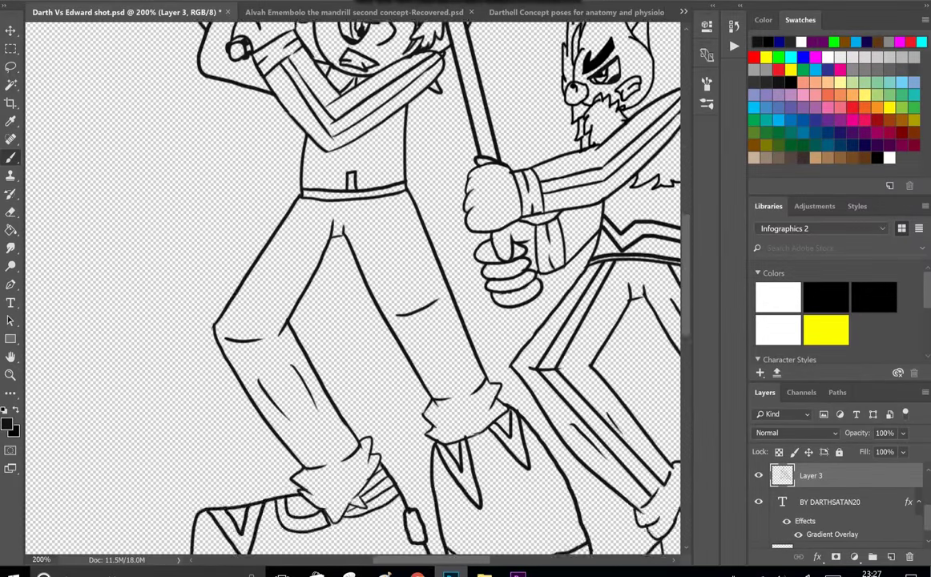
pyautogui.hotkey('ctrl', '+')
pyautogui.hotkey('ctrl', '+')
pyautogui.scroll(-2, 352, 288)
pyautogui.scroll(2, 352, 288)
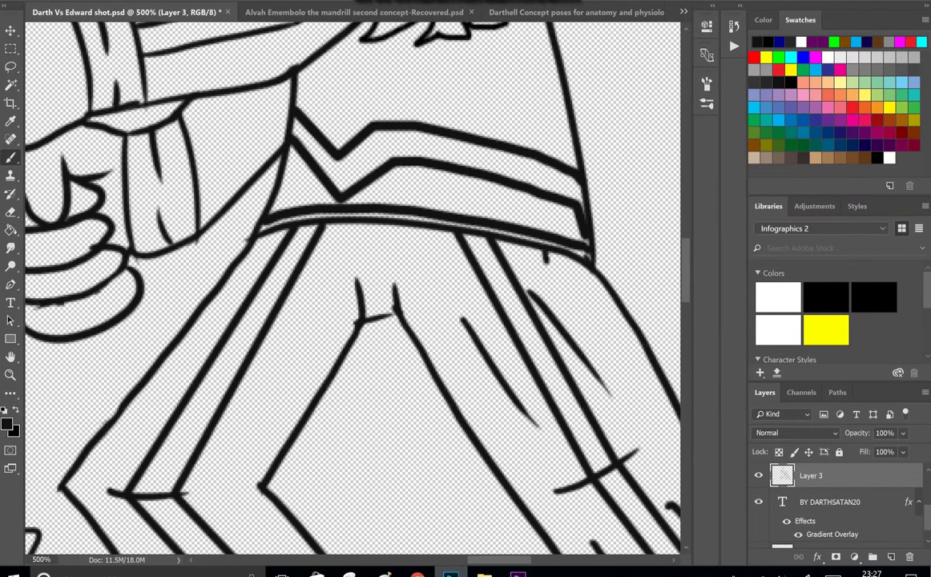
# Step: Brush a curved pocket with a smaller inner curve on the bearded character's trousers, just below the waistband at the extended leg's hip
pyautogui.hotkey('ctrl', 'z')
pyautogui.moveTo(521, 251); pyautogui.dragTo(557, 277)
pyautogui.hotkey('ctrl', 'z')
pyautogui.moveTo(525, 248); pyautogui.dragTo(561, 285)
pyautogui.hotkey('ctrl', 'z')
pyautogui.moveTo(525, 250); pyautogui.dragTo(599, 295)
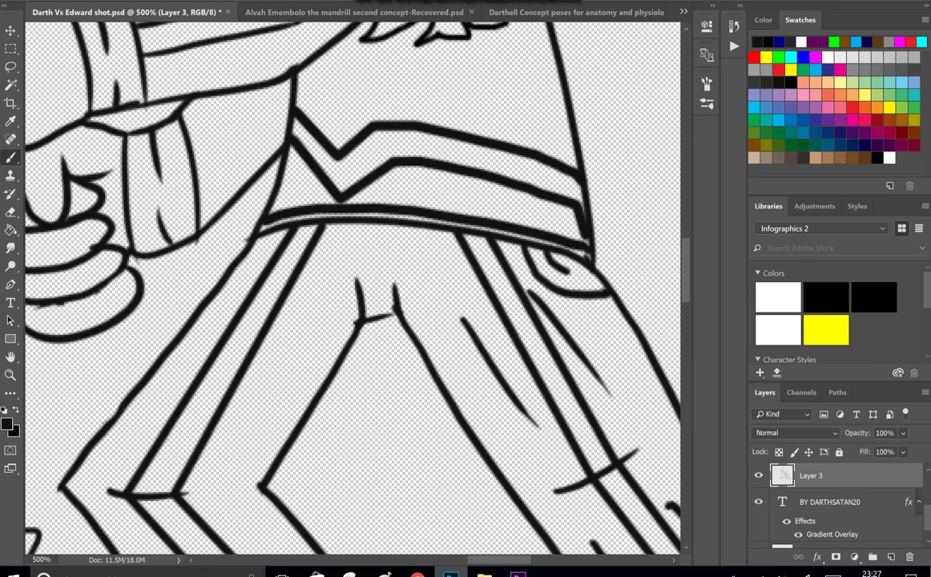
# Step: Brush curved pockets with smaller inner curves on both hips of the other character's trousers, directly below the waistband
pyautogui.moveTo(249, 223); pyautogui.dragTo(203, 249)
pyautogui.scroll(-5, 353, 289)
pyautogui.scroll(5, 353, 288)
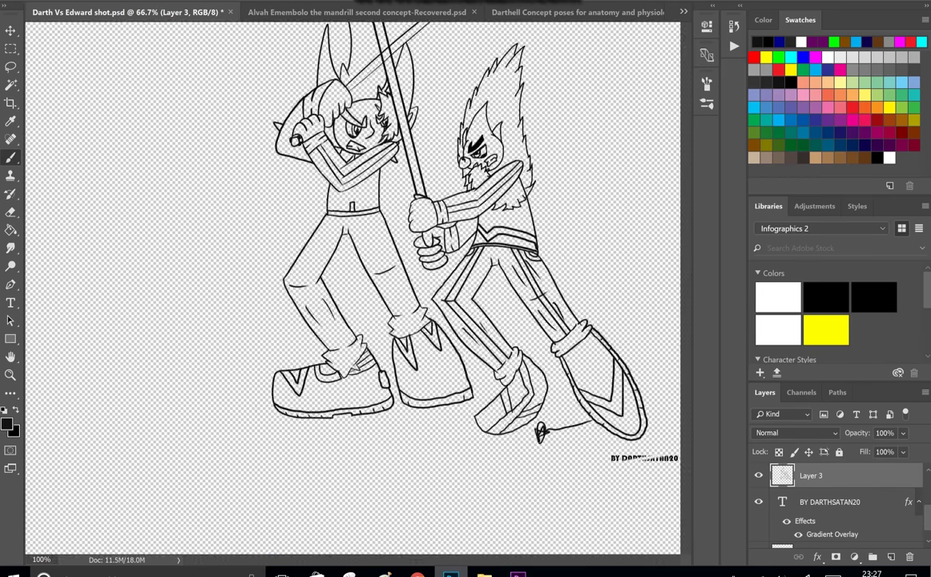
pyautogui.scroll(5, 353, 289)
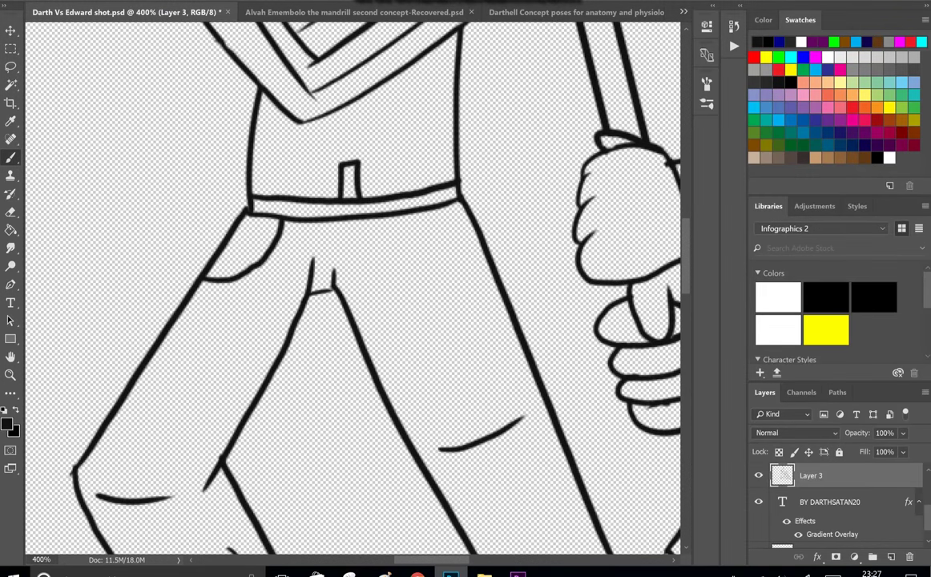
pyautogui.moveTo(428, 212); pyautogui.dragTo(484, 256)
pyautogui.scroll(-5, 352, 288)
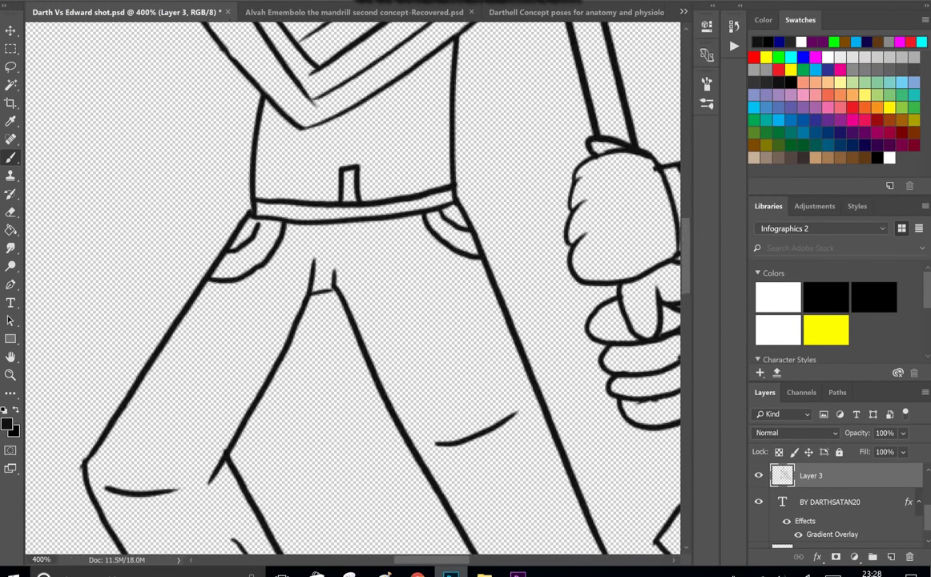
# Step: Brush stripe lines across the ankle area of the bearded character's extended-leg shoe, joining the cuff to the inner sole line
pyautogui.scroll(2, 353, 288)
pyautogui.scroll(-2, 352, 289)
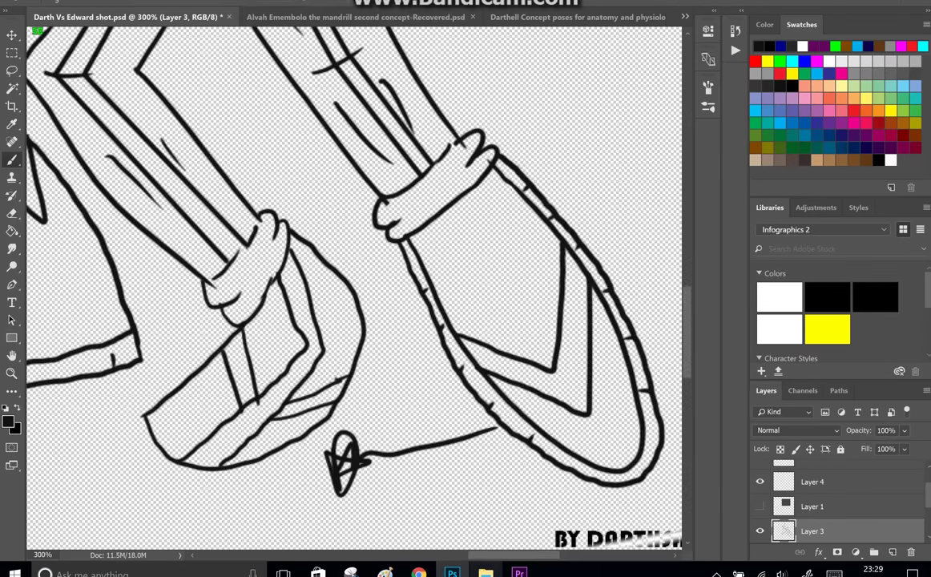
pyautogui.scroll(-1, 352, 289)
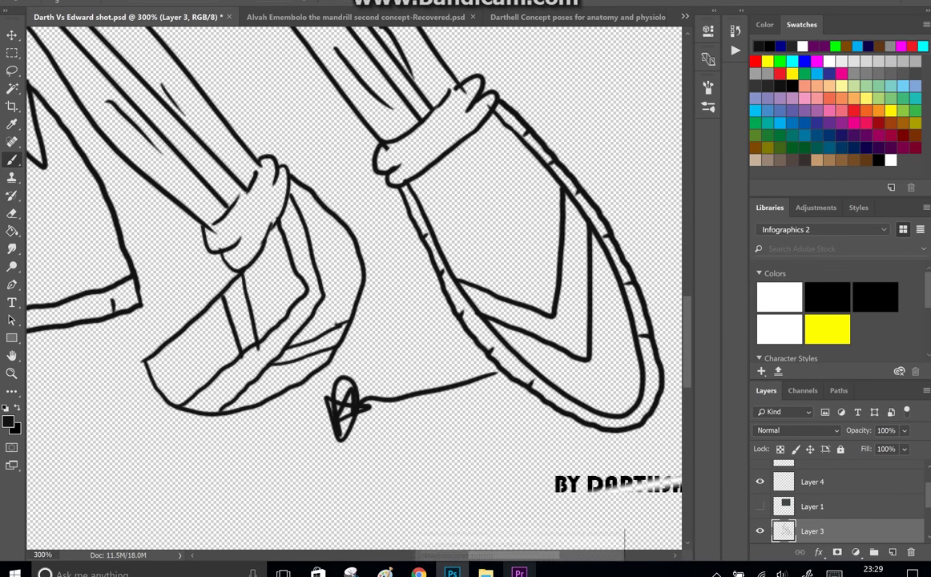
pyautogui.press('m')
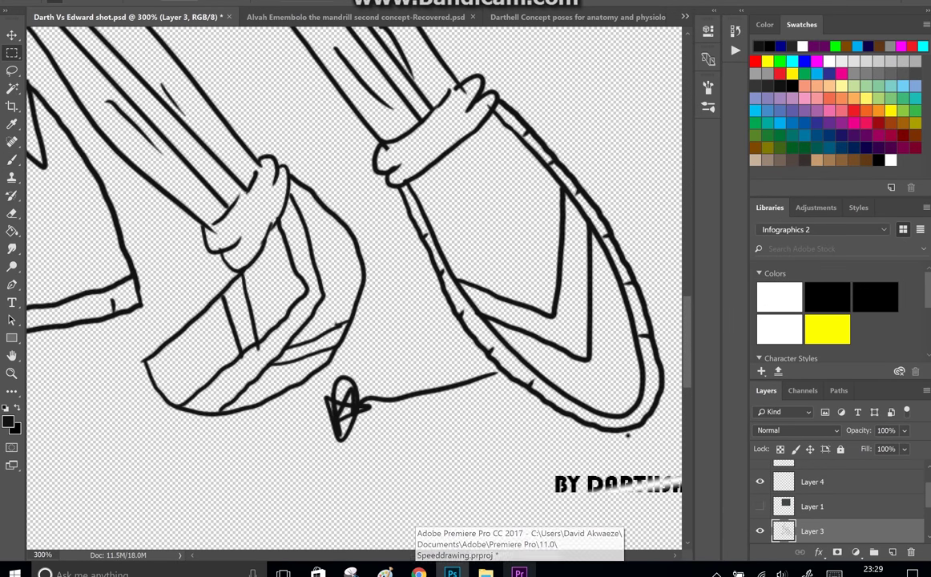
pyautogui.hotkey('ctrl', '+')
pyautogui.moveTo(352, 289)
pyautogui.mouseDown()
pyautogui.moveTo(101, 282)
pyautogui.moveTo(243, 309)
pyautogui.moveTo(242, 340)
pyautogui.mouseUp()
pyautogui.press('b')
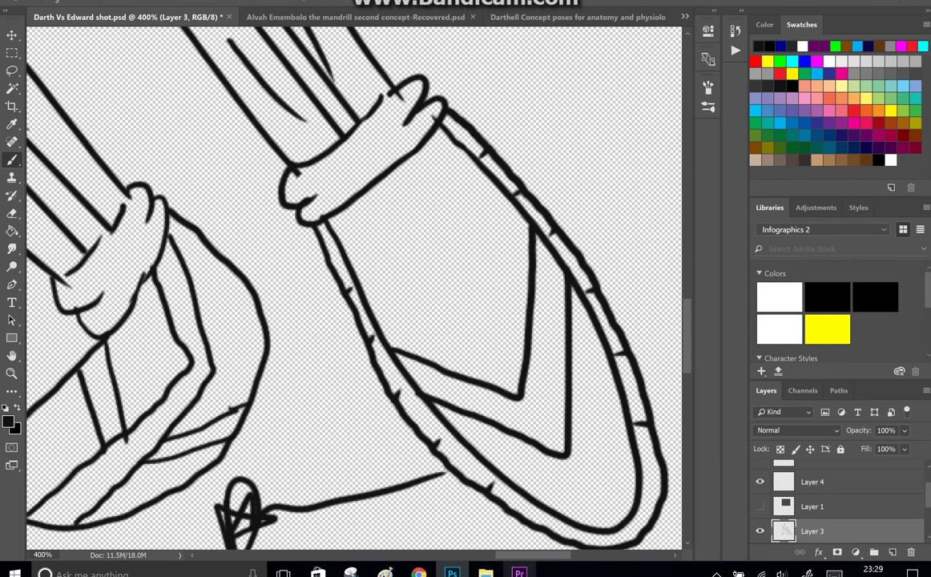
pyautogui.moveTo(496, 187); pyautogui.dragTo(414, 181)
pyautogui.hotkey('ctrl', 'alt', 'z')
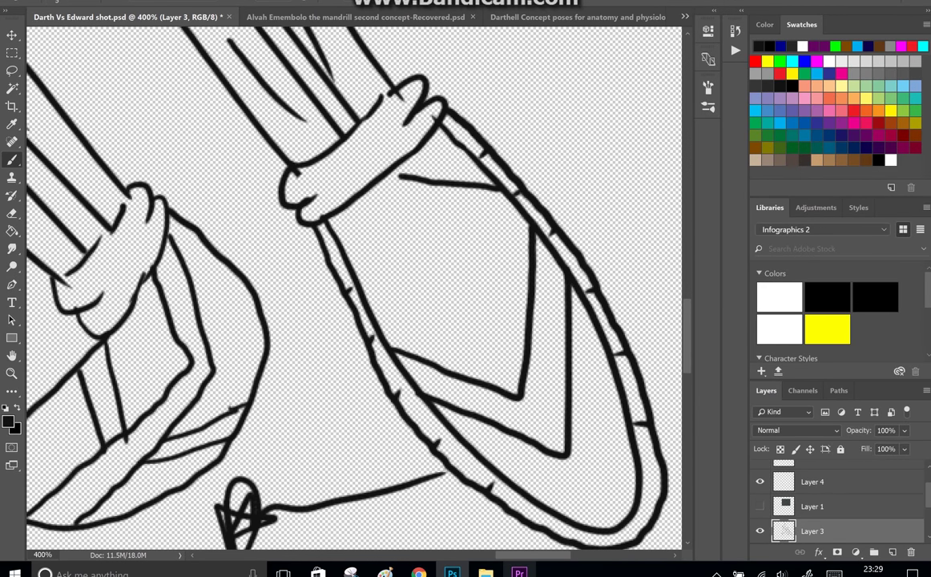
pyautogui.moveTo(498, 187); pyautogui.dragTo(388, 177)
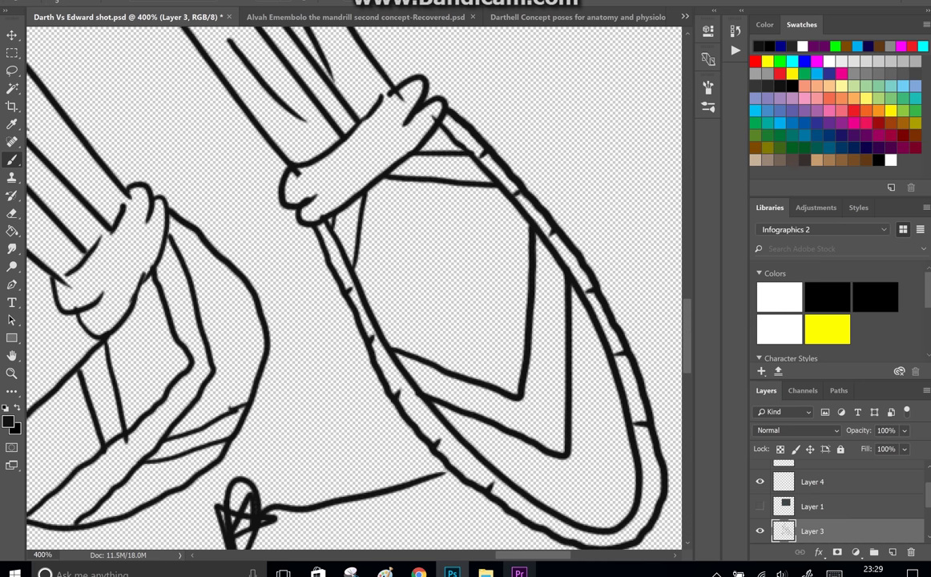
# Step: Remove the old interior stripe lines from the bearded character's bent-leg shoe and trim the leftover stubs along its outline
pyautogui.moveTo(619, 553)
pyautogui.mouseDown()
pyautogui.moveTo(619, 351)
pyautogui.moveTo(812, 346)
pyautogui.moveTo(808, 487)
pyautogui.mouseUp()
pyautogui.hotkey('ctrl', 'z')
pyautogui.hotkey('ctrl', 'z')
pyautogui.hotkey('ctrl', 'z')
pyautogui.hotkey('ctrl', 'z')
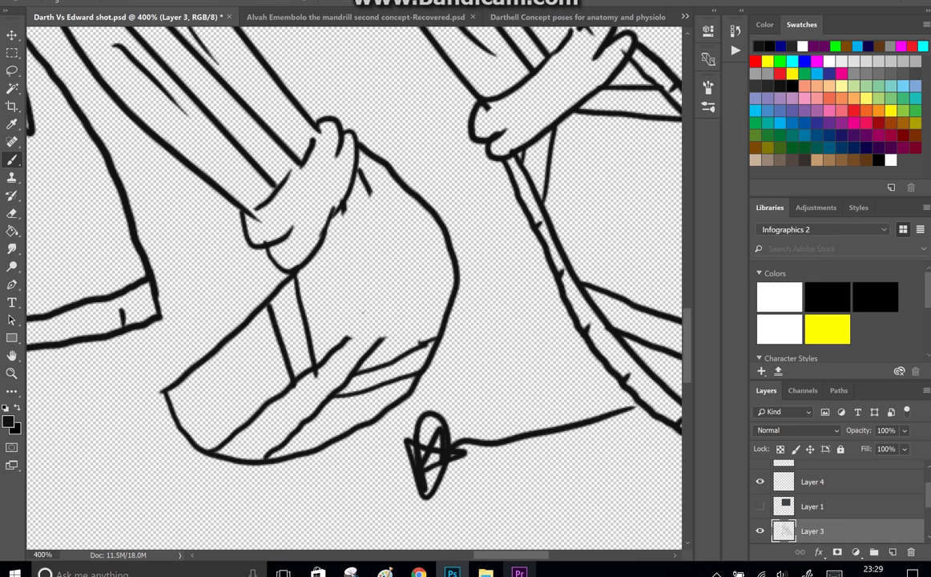
pyautogui.hotkey('ctrl', 'z')
pyautogui.hotkey('ctrl', 'z')
pyautogui.hotkey('ctrl', 'z')
pyautogui.hotkey('ctrl', 'z')
pyautogui.hotkey('ctrl', 'z')
pyautogui.hotkey('ctrl', 'z')
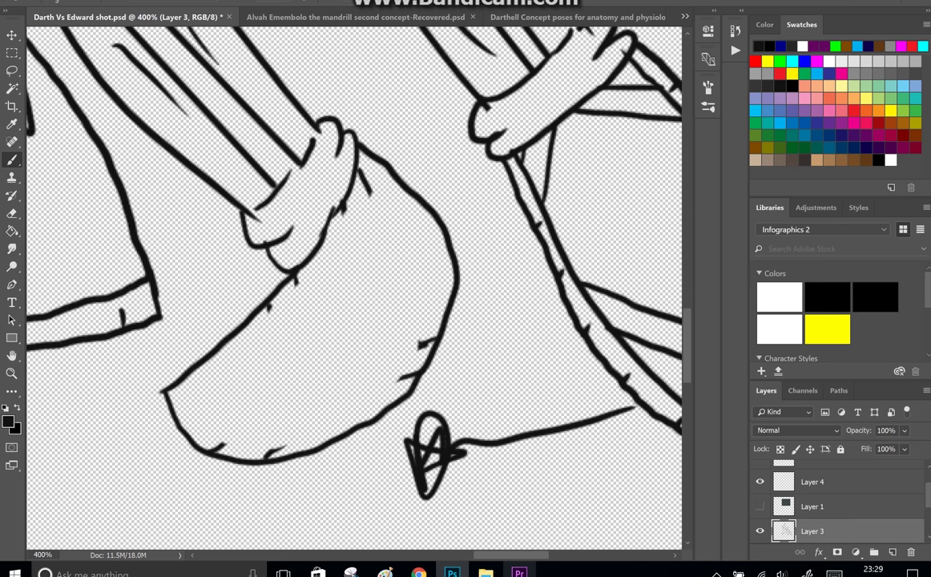
pyautogui.press('e')
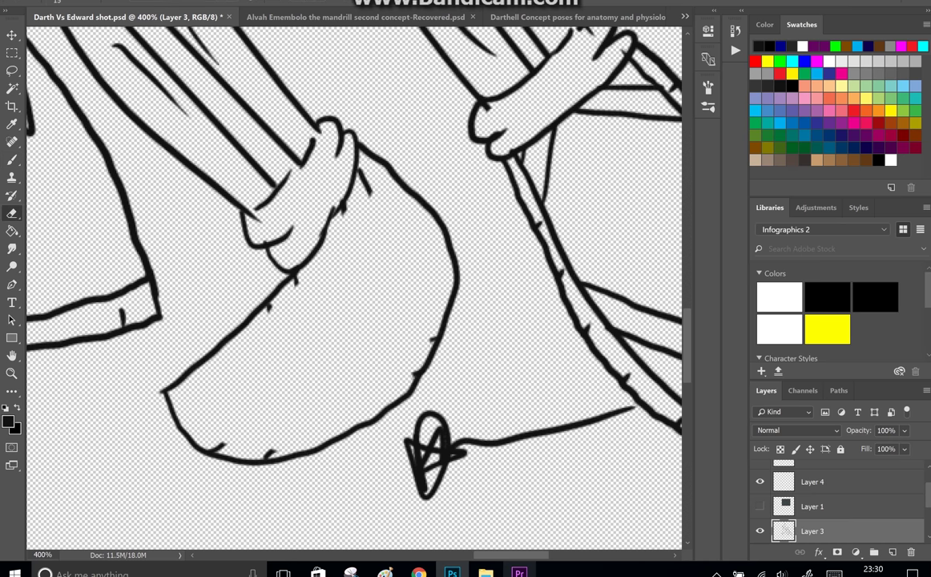
# Step: Brush an angular stripe line on the bent-leg shoe, running down from the upper edge and bending towards the toe's sole
pyautogui.press('b')
pyautogui.moveTo(266, 305); pyautogui.dragTo(276, 387)
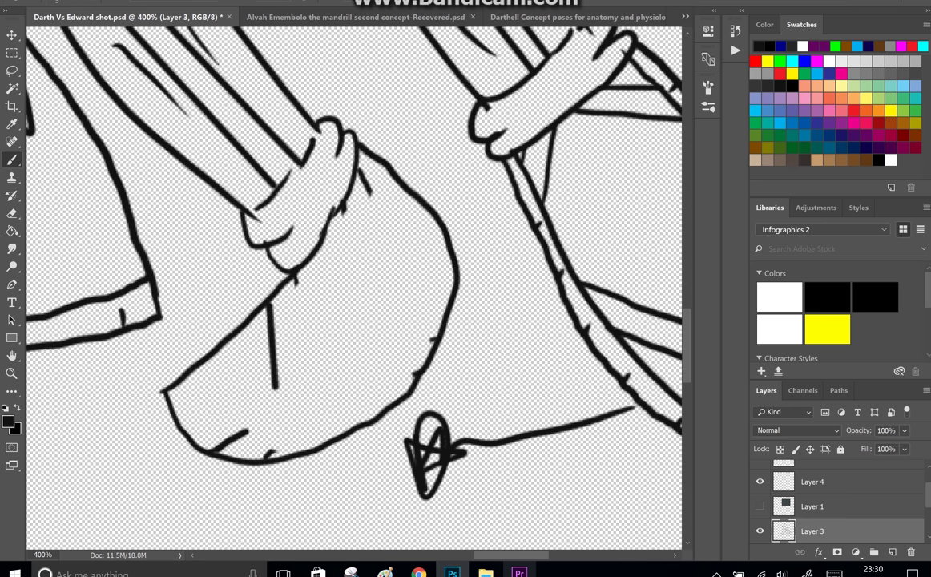
pyautogui.scroll(2, 329, 489)
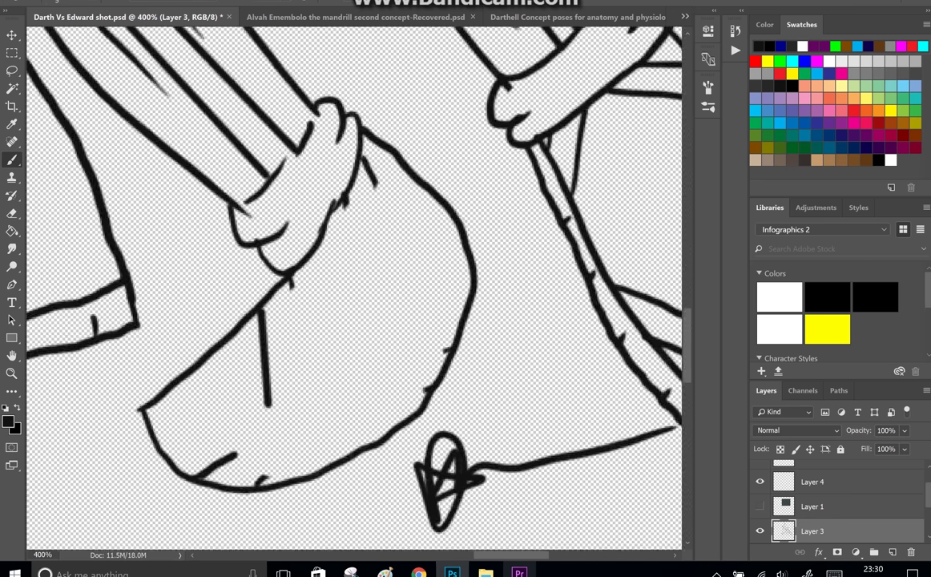
pyautogui.scroll(1, 328, 401)
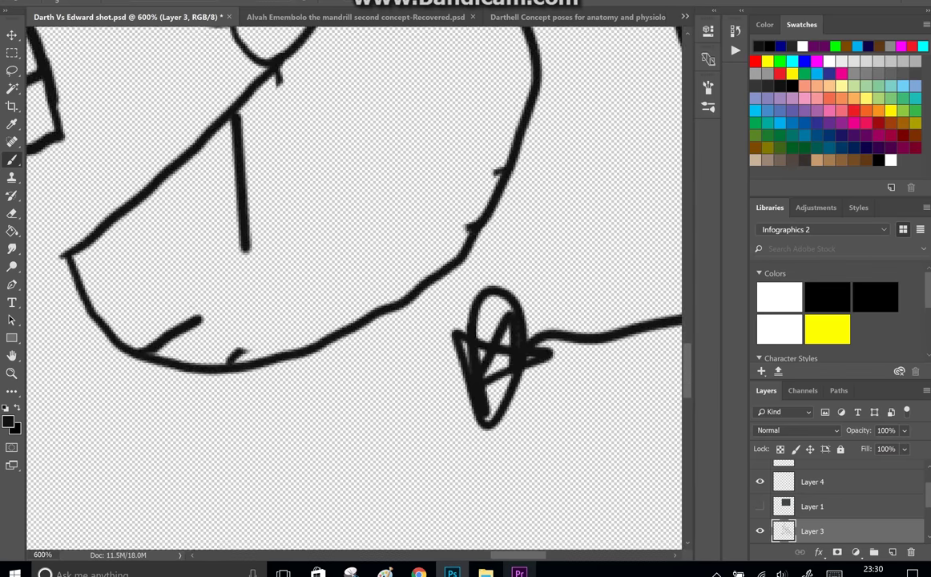
pyautogui.moveTo(207, 313); pyautogui.dragTo(250, 268)
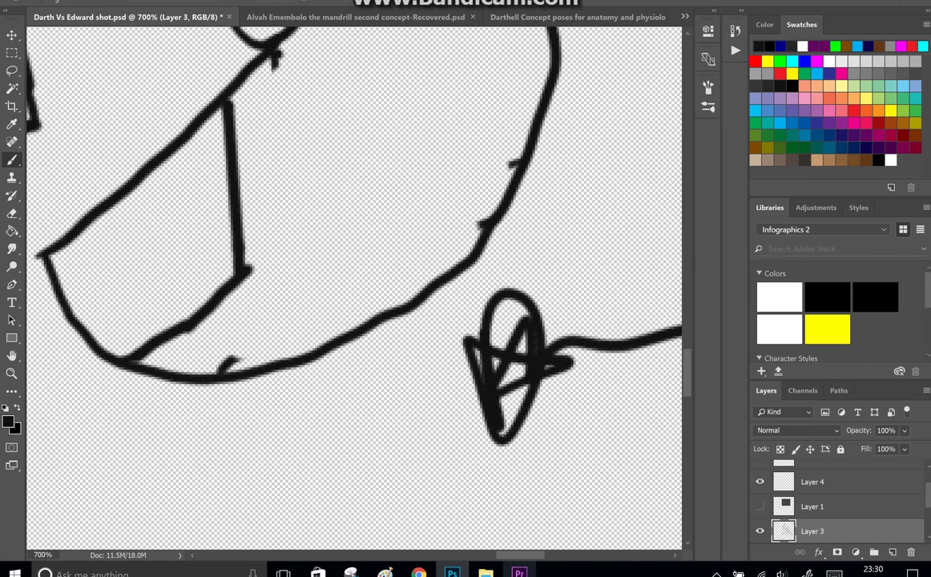
# Step: Brush a V-shaped stripe line in the middle of the bent-leg shoe and connect its rear arm to the trouser cuff
pyautogui.moveTo(276, 53); pyautogui.dragTo(294, 226)
pyautogui.scroll(3, 353, 288)
pyautogui.moveTo(294, 360); pyautogui.dragTo(353, 333)
pyautogui.hotkey('ctrl', 'z')
pyautogui.moveTo(294, 360)
pyautogui.mouseDown()
pyautogui.moveTo(337, 301)
pyautogui.moveTo(354, 240)
pyautogui.moveTo(383, 208)
pyautogui.mouseUp()
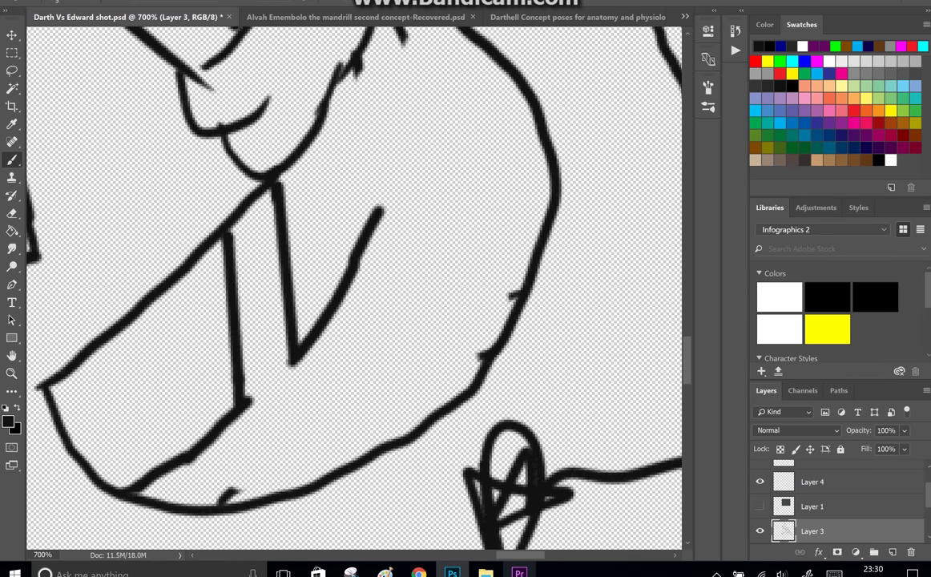
pyautogui.moveTo(353, 66); pyautogui.dragTo(383, 210)
# Step: Brush the remaining stripe lines on the bent-leg shoe, from the sole to the back edge and from the cuff into a rear V
pyautogui.moveTo(218, 501)
pyautogui.mouseDown()
pyautogui.moveTo(269, 455)
pyautogui.moveTo(485, 360)
pyautogui.mouseUp()
pyautogui.hotkey('ctrl', 'z')
pyautogui.moveTo(517, 293)
pyautogui.mouseDown()
pyautogui.moveTo(381, 354)
pyautogui.moveTo(433, 265)
pyautogui.moveTo(454, 173)
pyautogui.moveTo(431, 92)
pyautogui.moveTo(376, 32)
pyautogui.mouseUp()
pyautogui.scroll(-2, 352, 288)
pyautogui.hotkey('ctrl', '-')
pyautogui.scroll(-4, 353, 289)
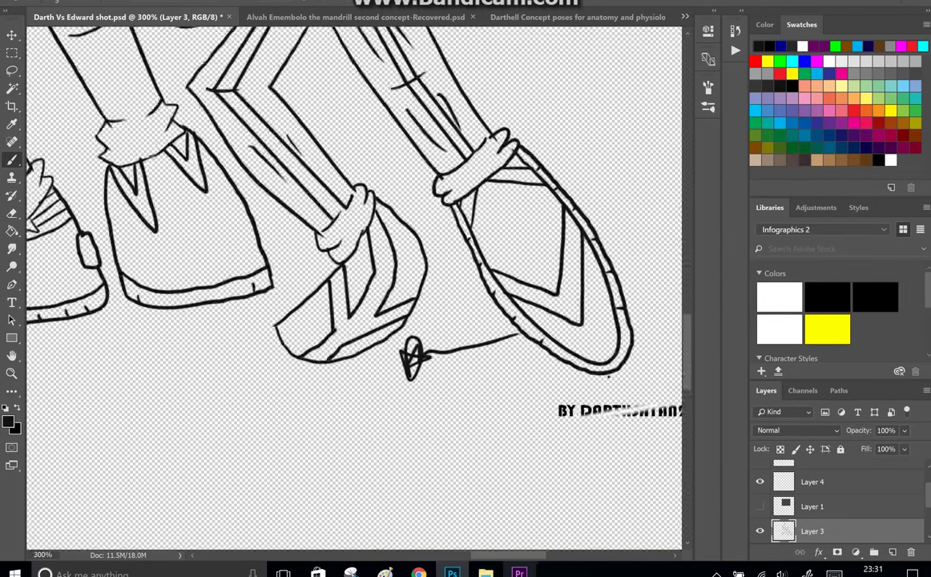
# Step: Extend the bent-leg shoe's stripe lines to its back outline, then clear the overlapping line and open a gap in the outline
pyautogui.scroll(2, 352, 288)
pyautogui.hotkey('ctrl', '+')
pyautogui.hotkey('ctrl', '+')
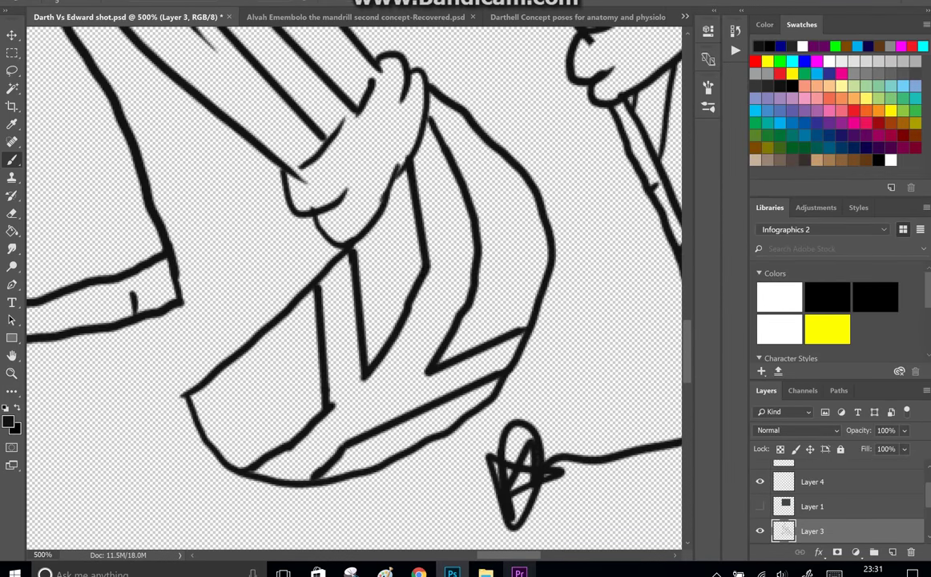
pyautogui.moveTo(504, 212); pyautogui.dragTo(479, 267)
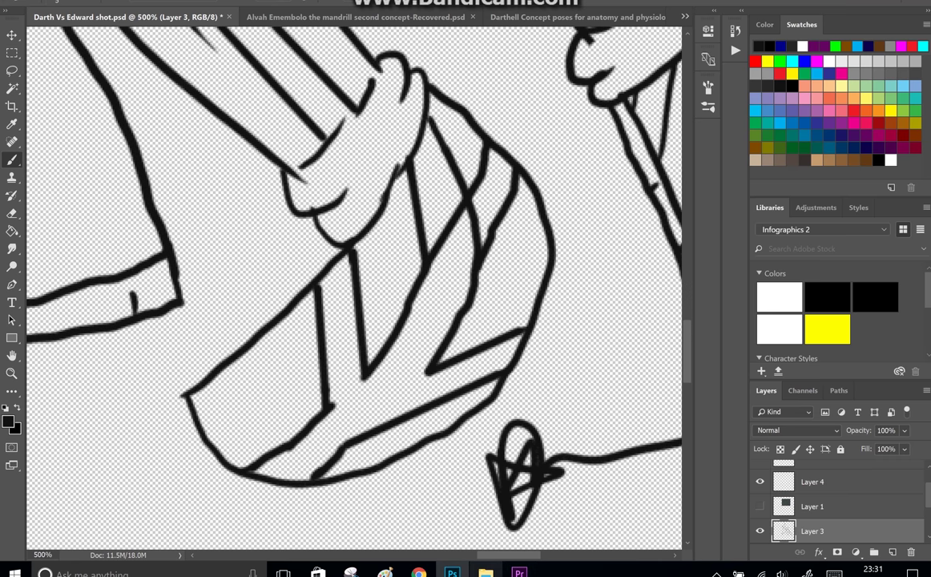
pyautogui.hscroll(5, 352, 289)
pyautogui.scroll(2, 353, 288)
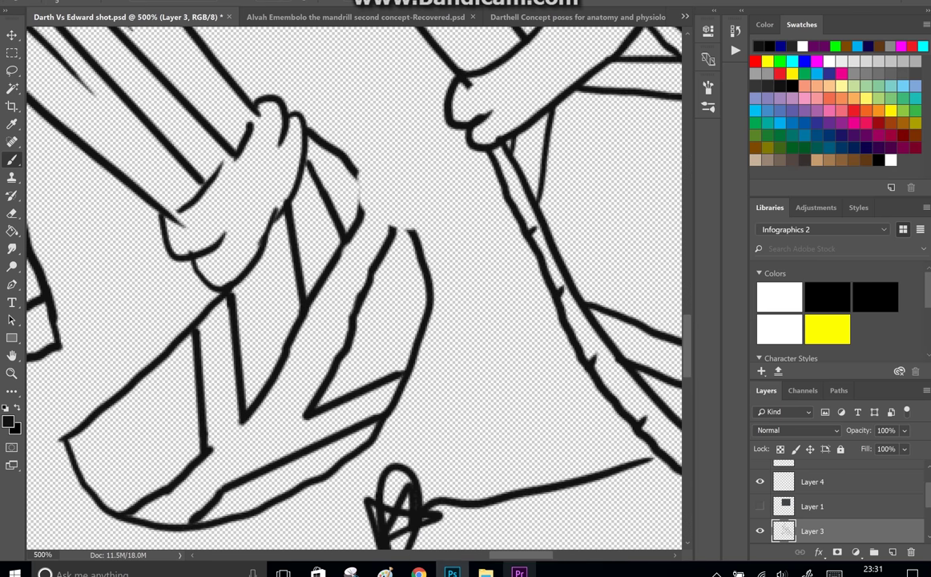
# Step: Brush a rounded heel tab into the outline gap of the bent-leg shoe and reconnect it to the back edge
pyautogui.moveTo(390, 228); pyautogui.dragTo(422, 258)
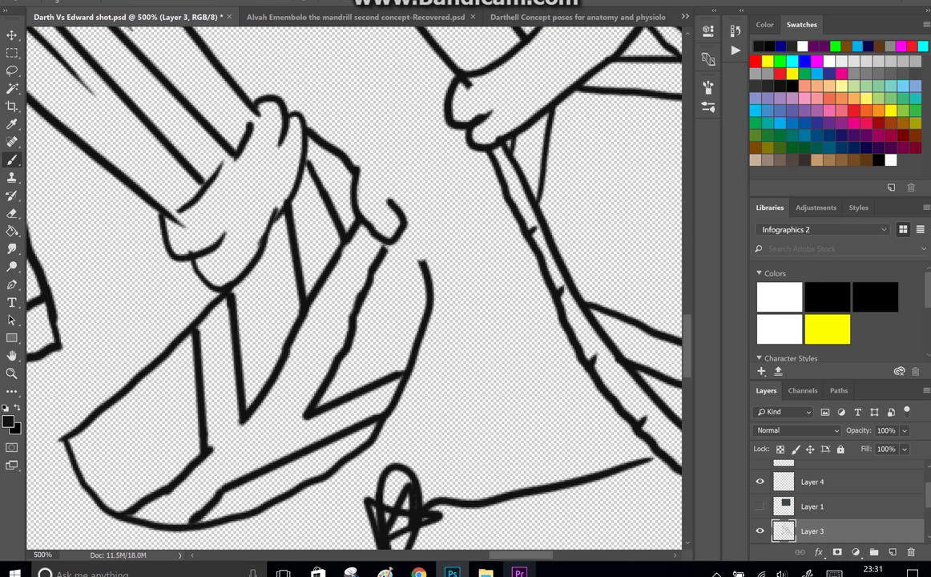
pyautogui.moveTo(364, 197); pyautogui.dragTo(401, 228)
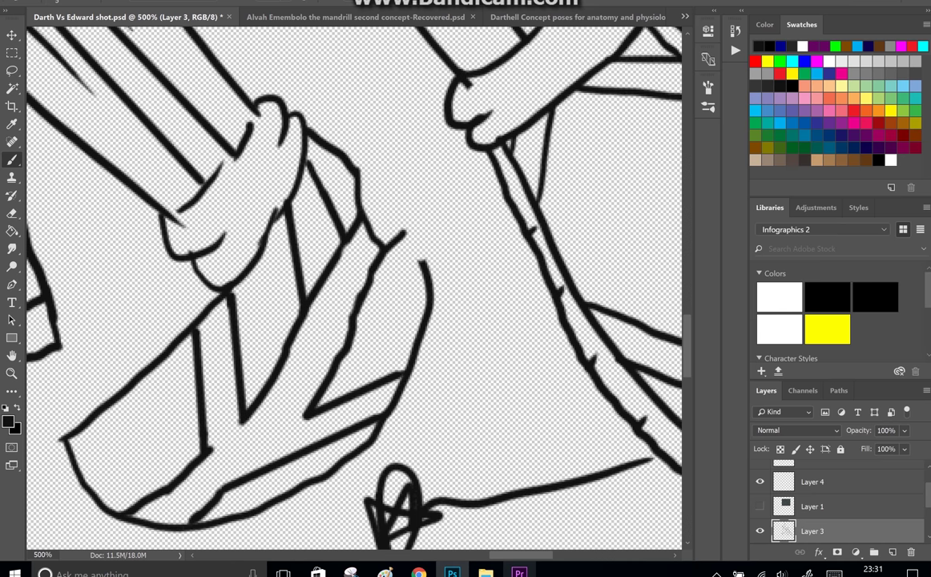
pyautogui.moveTo(406, 233); pyautogui.dragTo(413, 242)
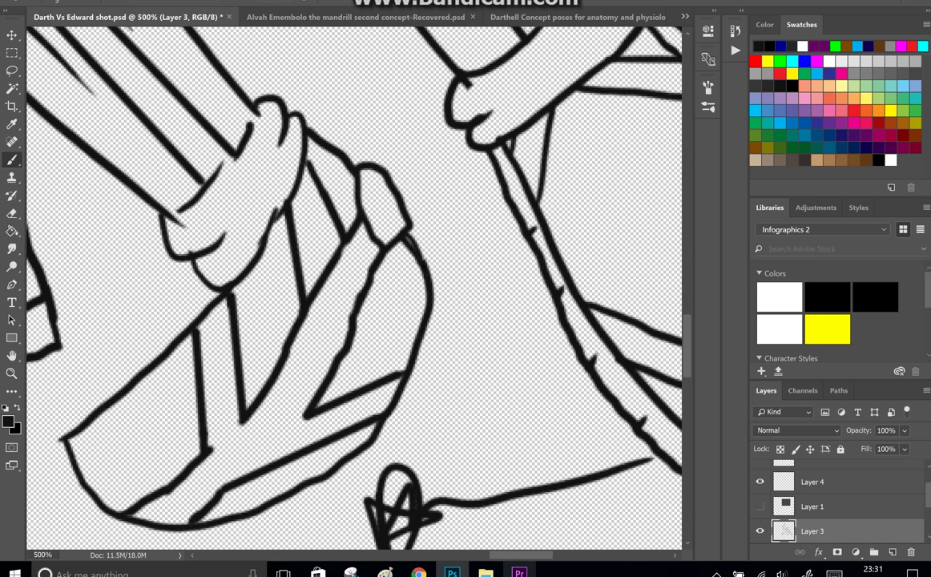
# Step: Examine the reworked shoe stripes and heel tab up close and against both full characters
pyautogui.hotkey('ctrl', '-')
pyautogui.hotkey('ctrl', '-')
pyautogui.hotkey('ctrl', '-')
pyautogui.hotkey('ctrl', '-')
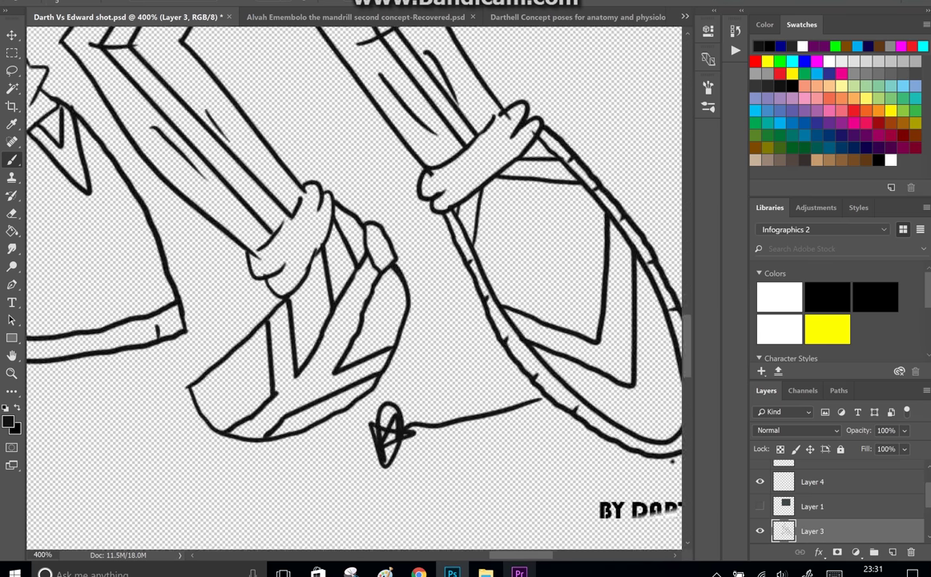
pyautogui.hotkey('ctrl', '-')
pyautogui.hotkey('ctrl', '+')
pyautogui.hotkey('ctrl', '+')
pyautogui.scroll(-3, 324, 264)
pyautogui.scroll(-2, 324, 264)
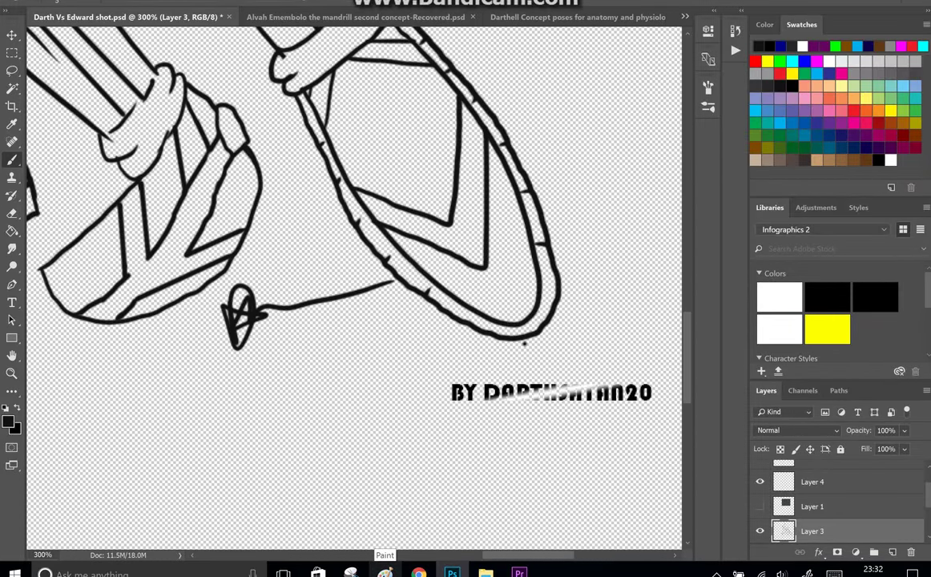
pyautogui.press('e')
pyautogui.hotkey('ctrl', '+')
pyautogui.hotkey('ctrl', '-')
pyautogui.hotkey('ctrl', '-')
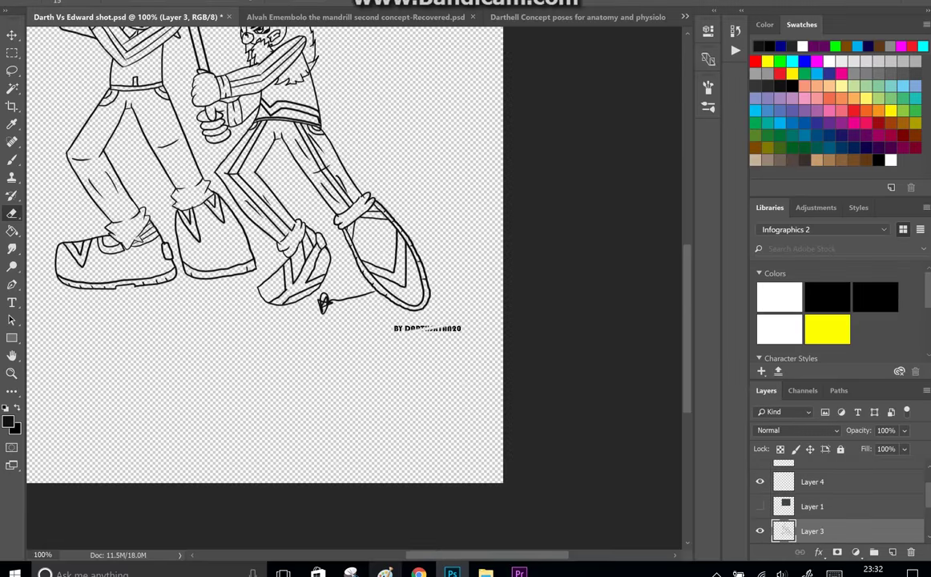
pyautogui.hotkey('ctrl', '+')
pyautogui.hotkey('ctrl', '+')
pyautogui.hotkey('ctrl', '+')
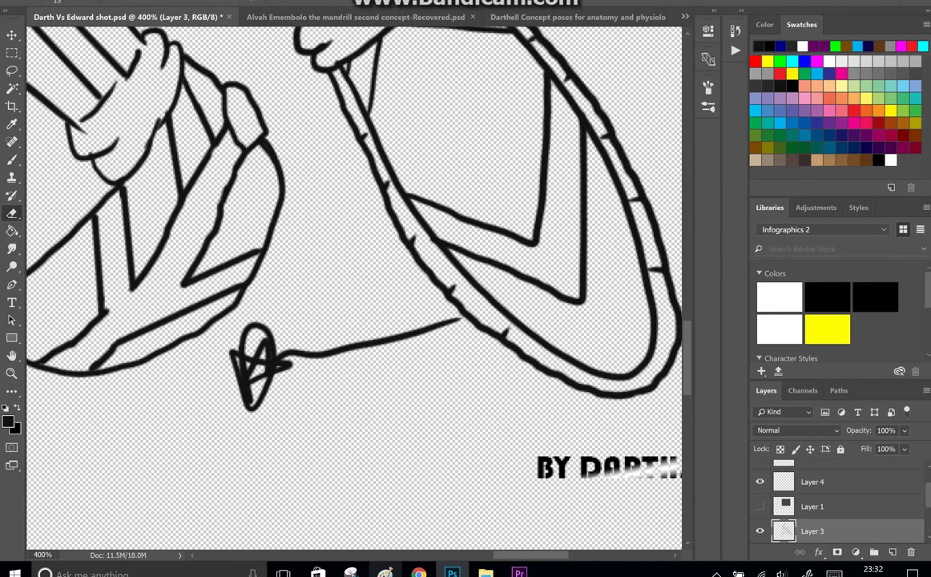
# Step: Brush an inner sole line along the bent-leg shoe's back edge from the heel tab to the lower stripe, redoing misplaced strokes
pyautogui.click(12, 160)
pyautogui.moveTo(120, 340); pyautogui.dragTo(151, 329)
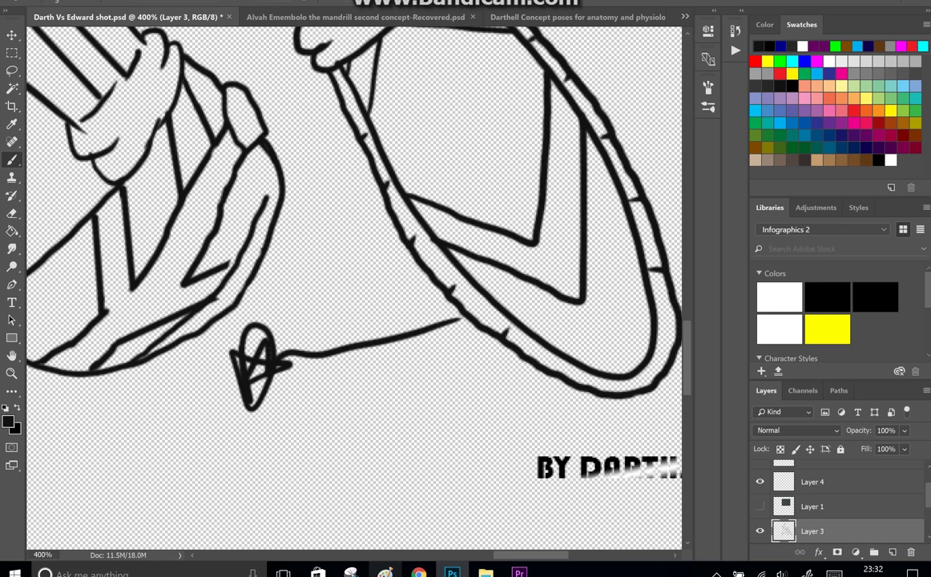
pyautogui.hotkey('ctrl', 'z')
pyautogui.moveTo(238, 137); pyautogui.dragTo(244, 152)
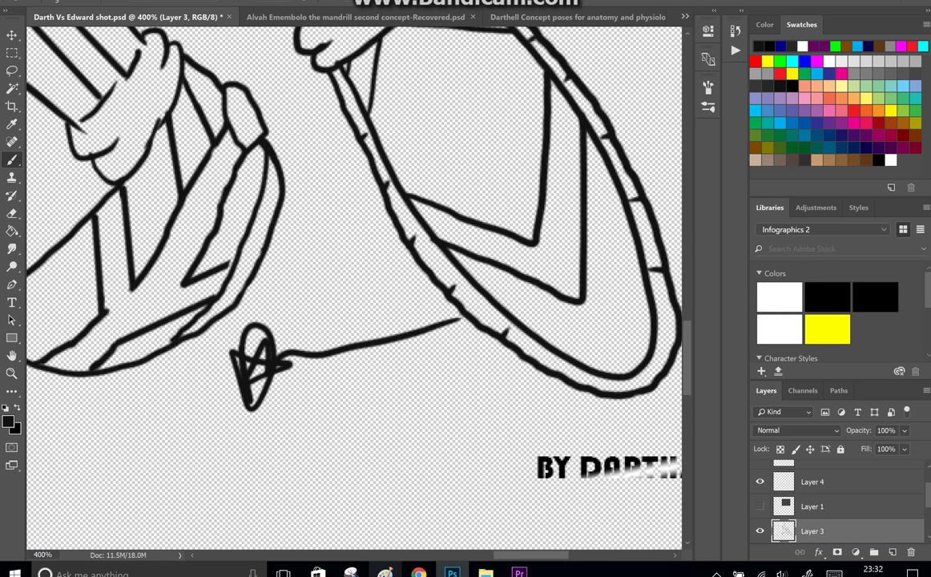
pyautogui.hotkey('ctrl', 'z')
pyautogui.hotkey('ctrl', 'z')
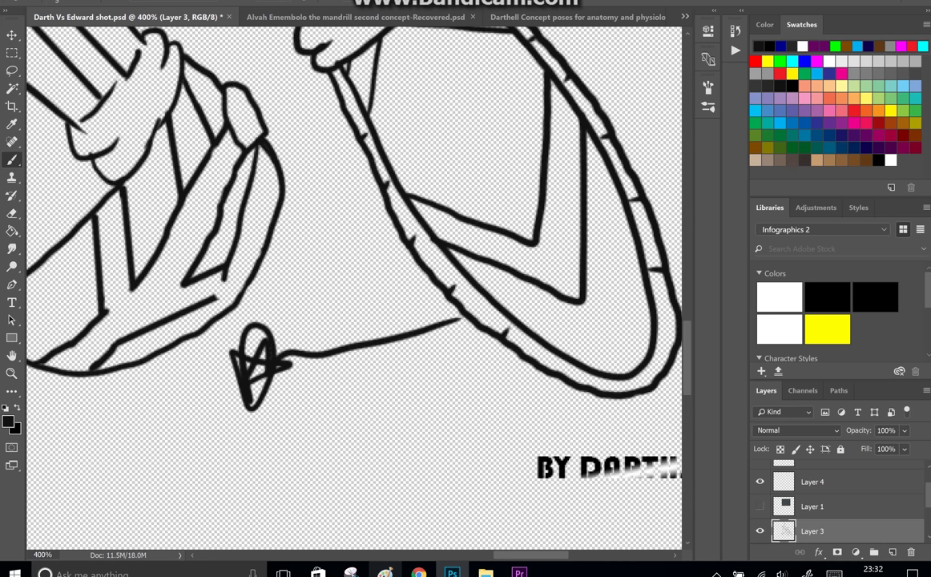
pyautogui.hotkey('ctrl', 'z')
pyautogui.moveTo(243, 138); pyautogui.dragTo(195, 276)
pyautogui.hotkey('ctrl', 'z')
pyautogui.moveTo(244, 140); pyautogui.dragTo(201, 260)
pyautogui.hotkey('ctrl', 'alt', 'z')
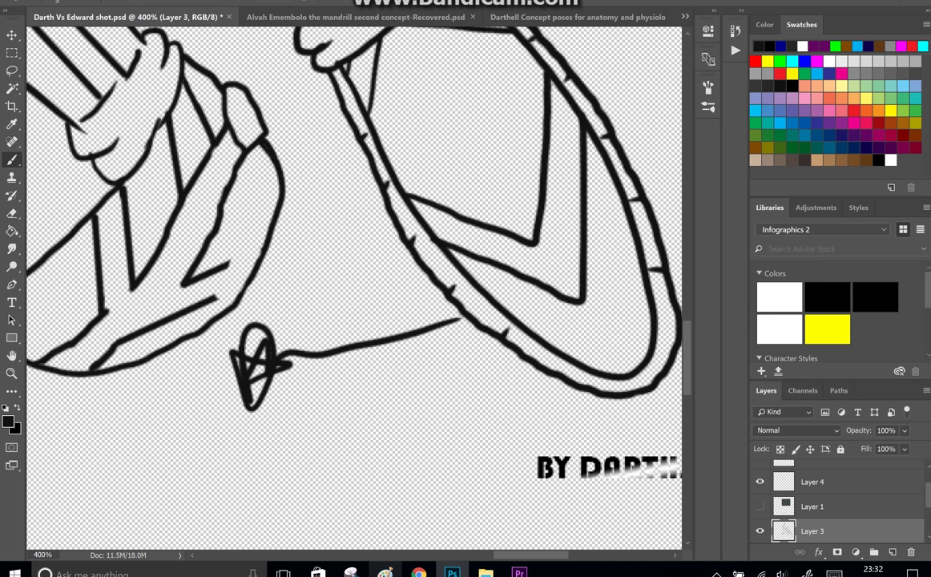
pyautogui.moveTo(244, 143)
pyautogui.mouseDown()
pyautogui.moveTo(202, 253)
pyautogui.moveTo(220, 291)
pyautogui.mouseUp()
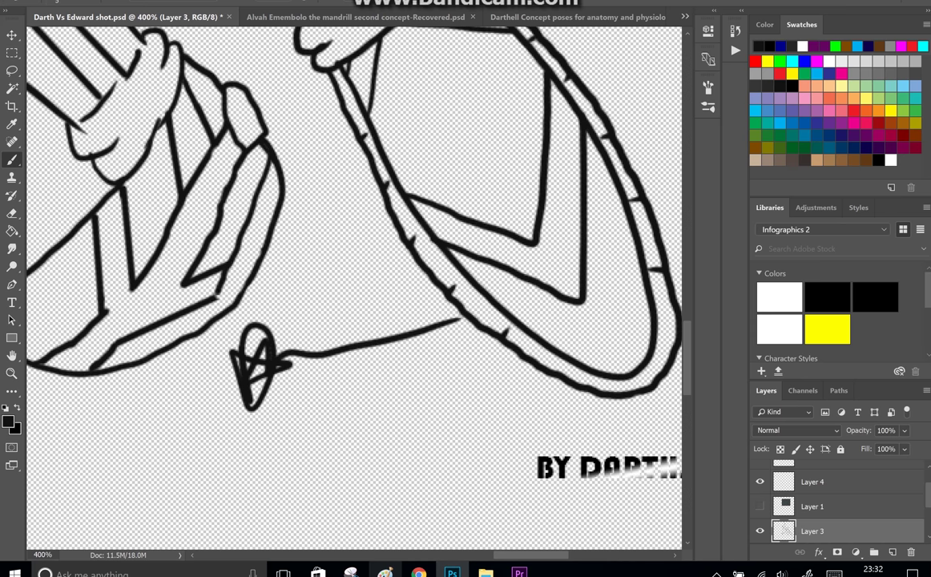